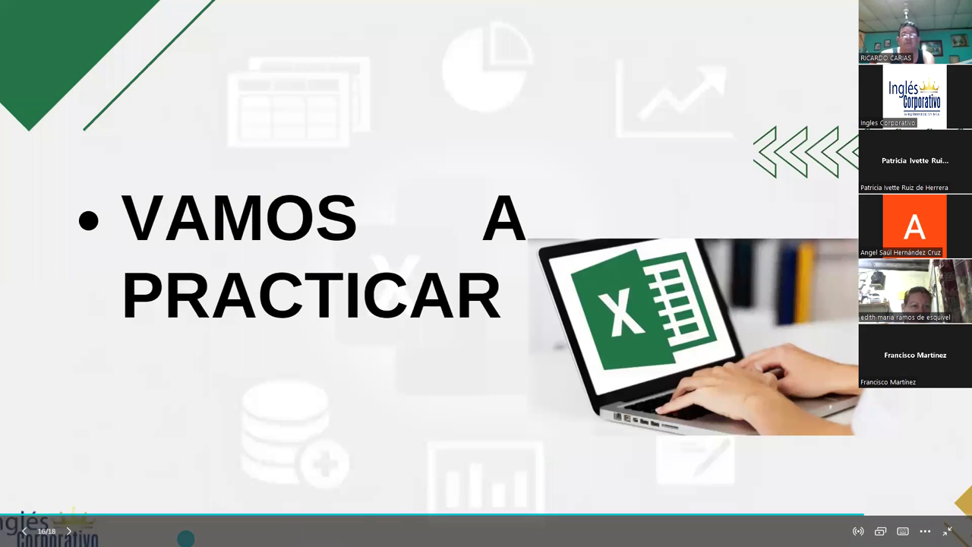
# Step: Switch to the Excel workbook and delete empty row 3 above the word list on Hoja1
pyautogui.hotkey('alt', 'Tab')
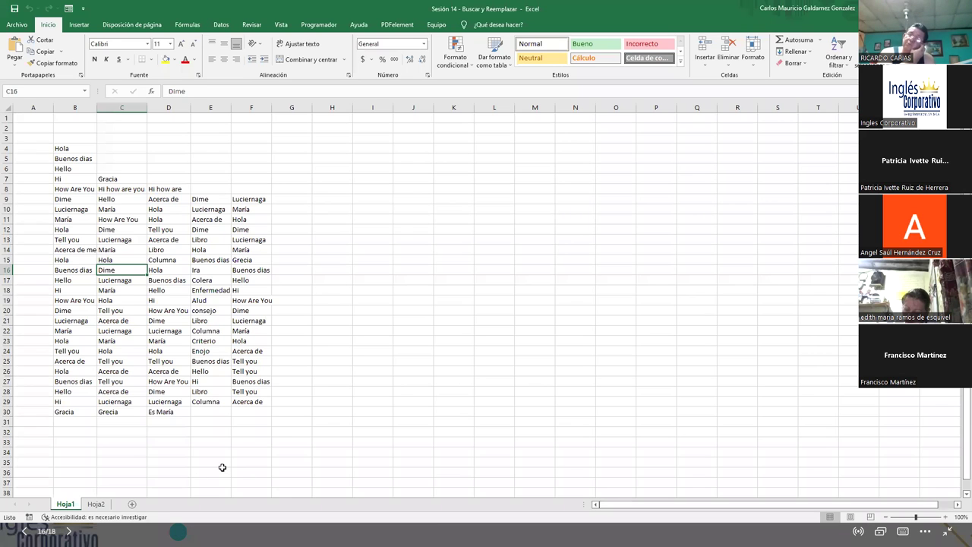
pyautogui.scroll(1, 221, 466)
pyautogui.scroll(1, 271, 445)
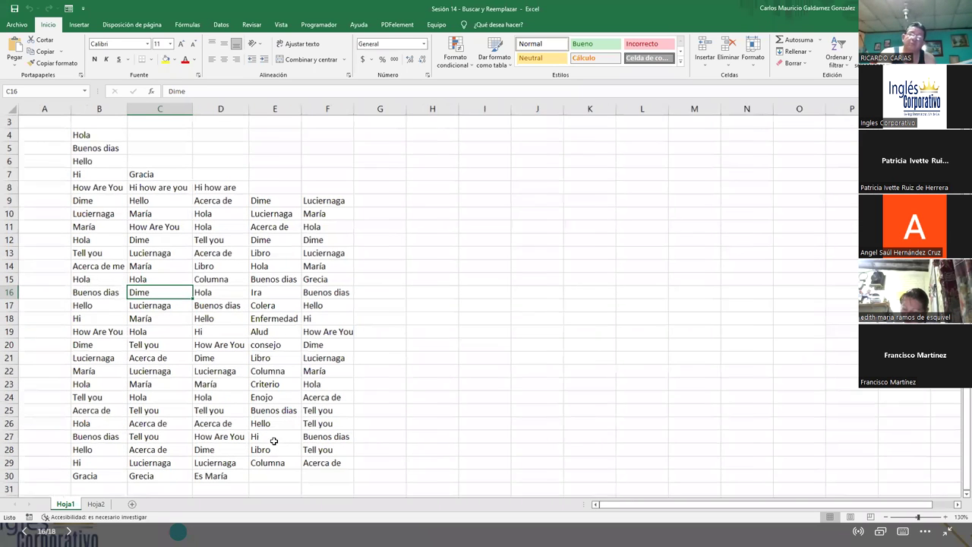
pyautogui.rightClick(8, 122)
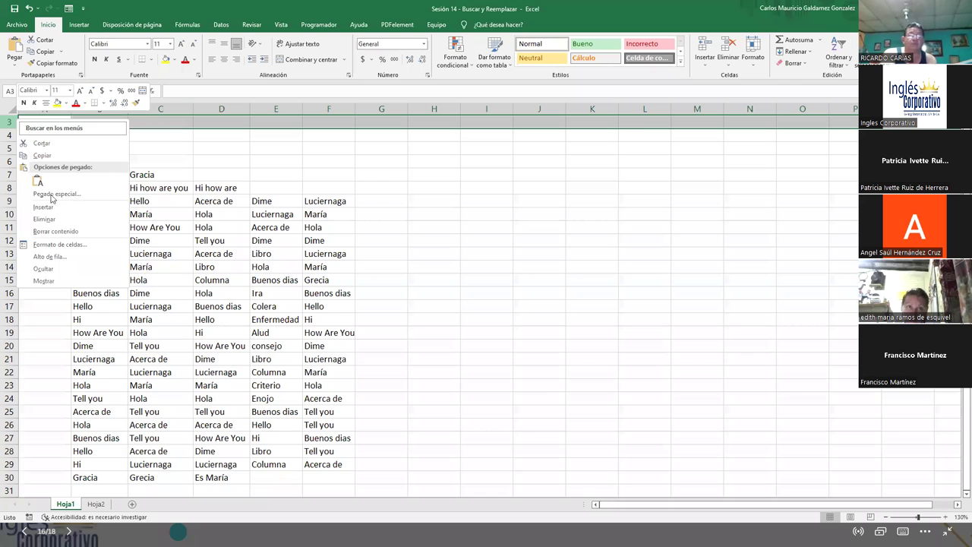
pyautogui.click(53, 220)
pyautogui.click(57, 186)
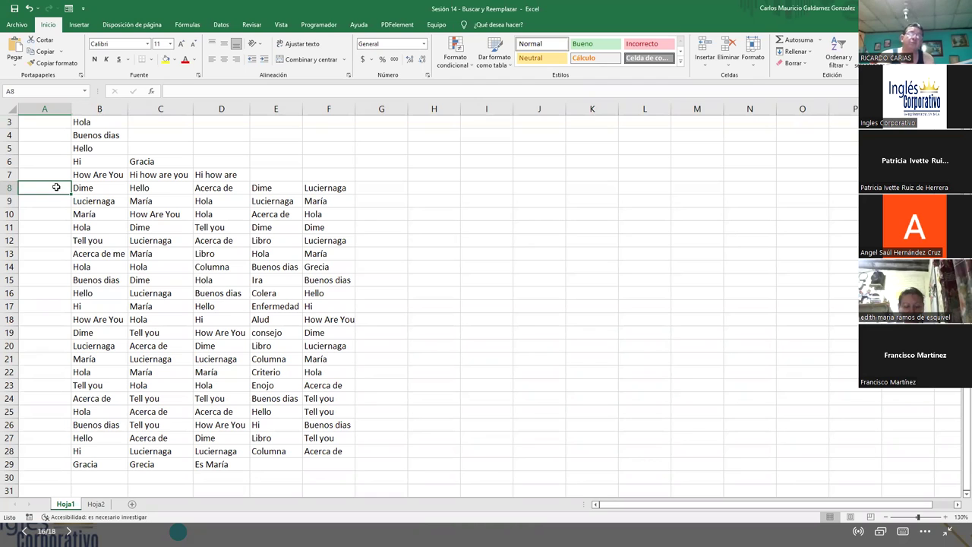
pyautogui.scroll(1, 56, 187)
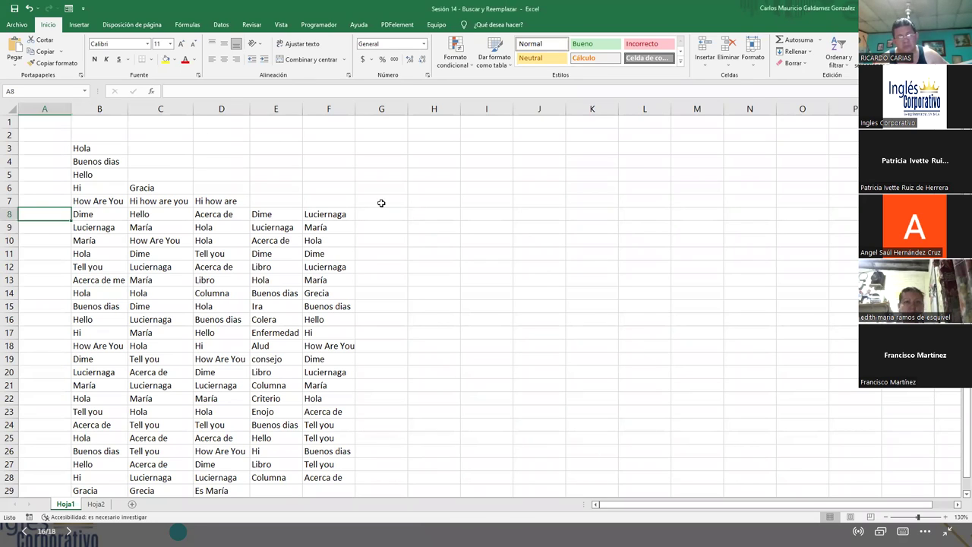
# Step: Open the Find dialog from an empty cell beside the word list, reposition it, and close it
pyautogui.rightClick(381, 203)
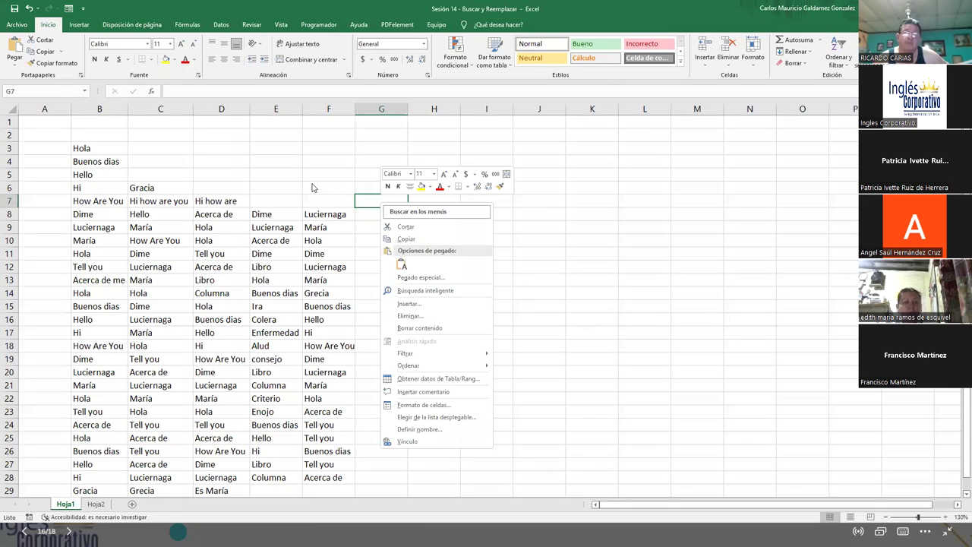
pyautogui.press('Escape')
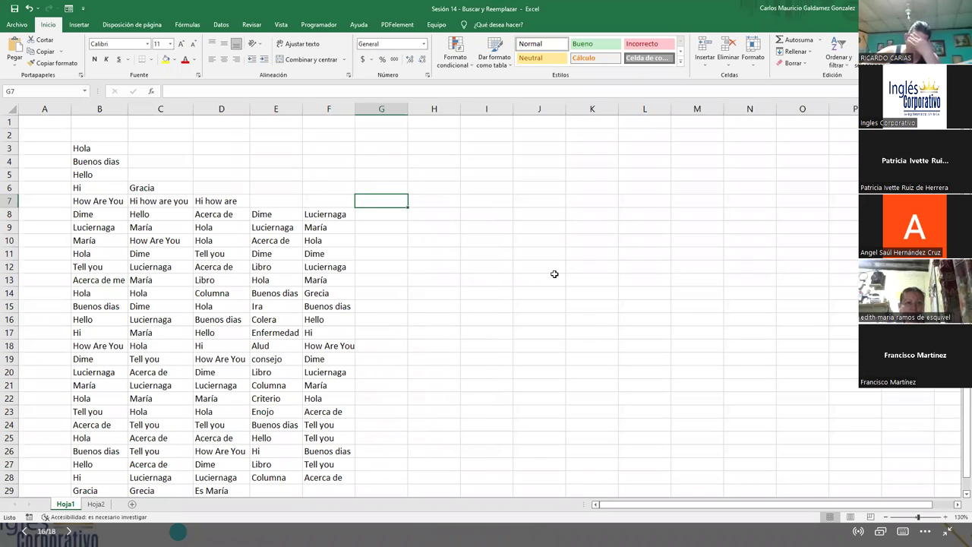
pyautogui.click(510, 255)
pyautogui.hotkey('ctrl', 'b')
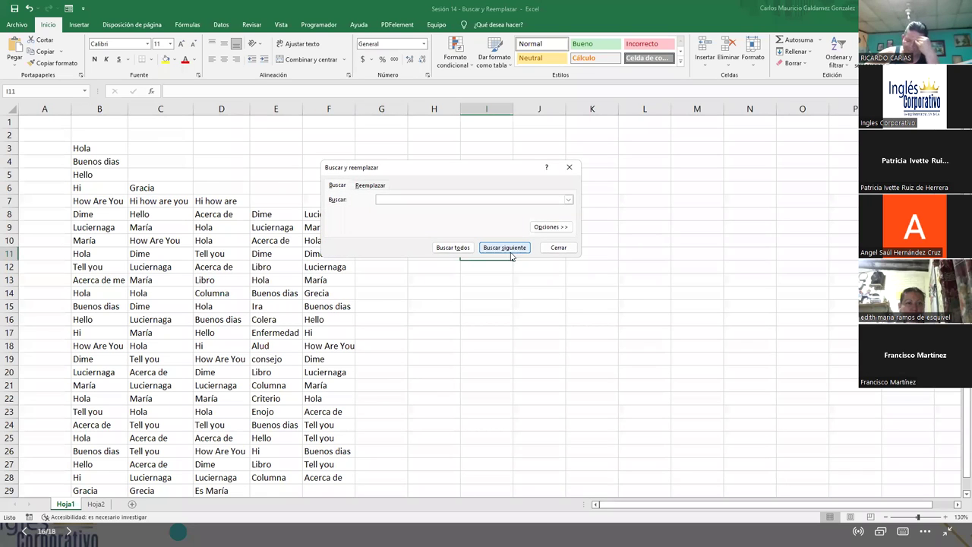
pyautogui.moveTo(415, 169); pyautogui.dragTo(470, 175)
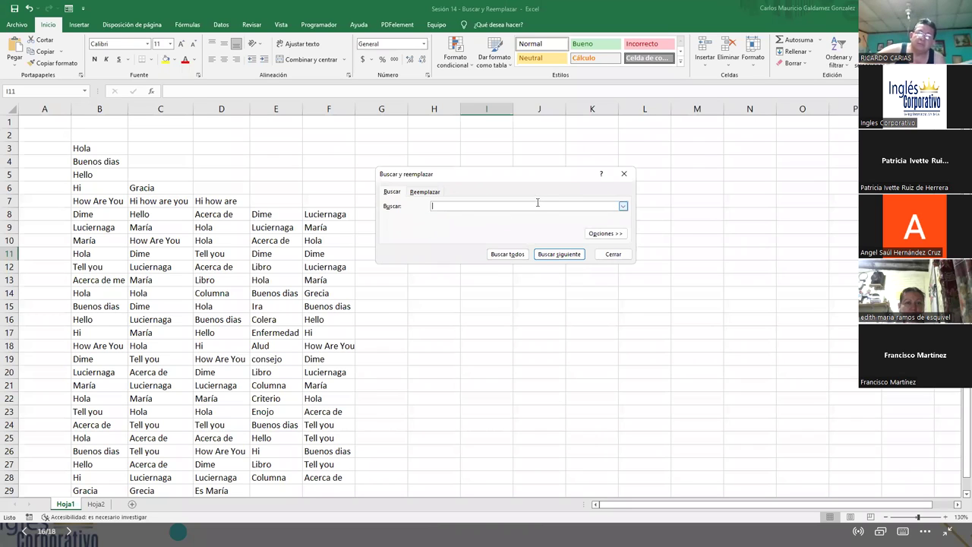
pyautogui.click(623, 177)
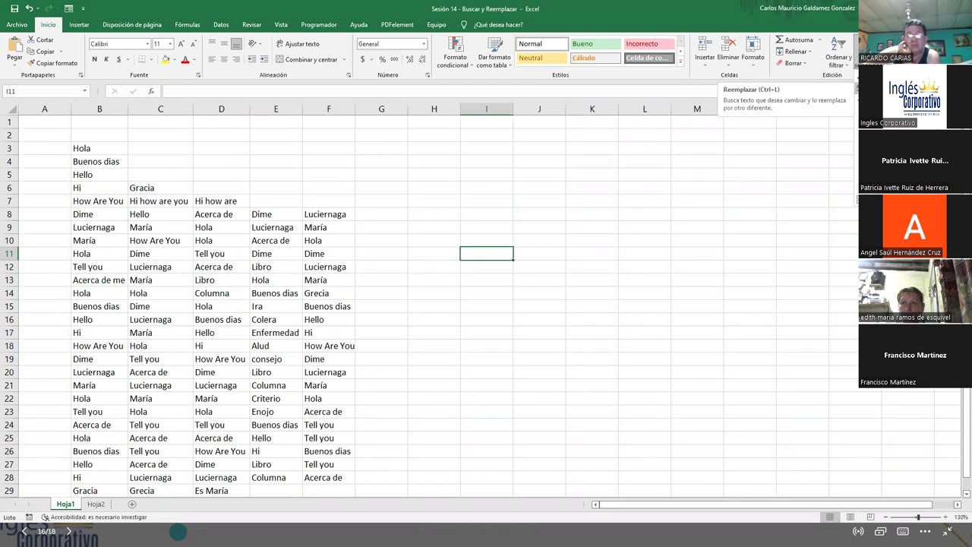
# Step: Compare the Find and Replace modes of the Find and Replace dialog, and close it
pyautogui.hotkey('ctrl', 'b')
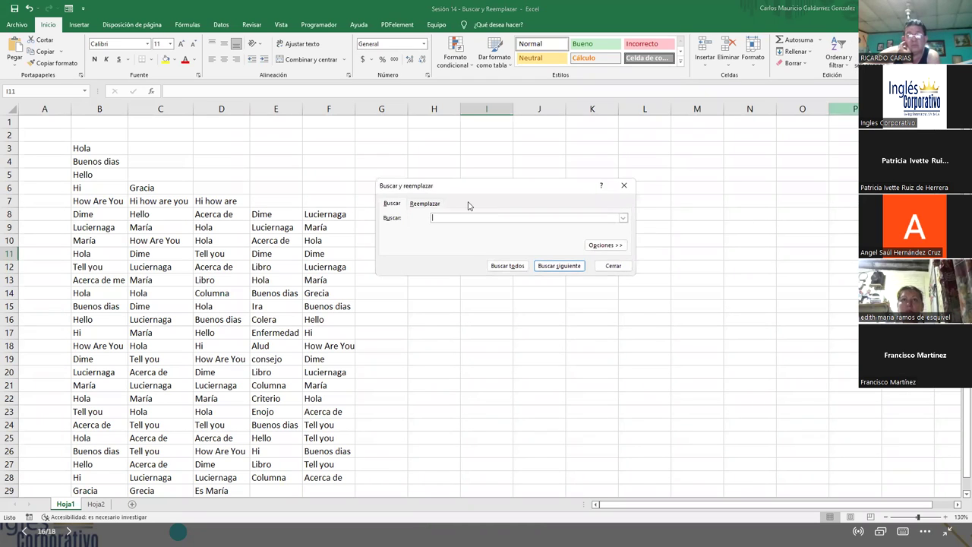
pyautogui.click(414, 206)
pyautogui.click(393, 206)
pyautogui.click(426, 206)
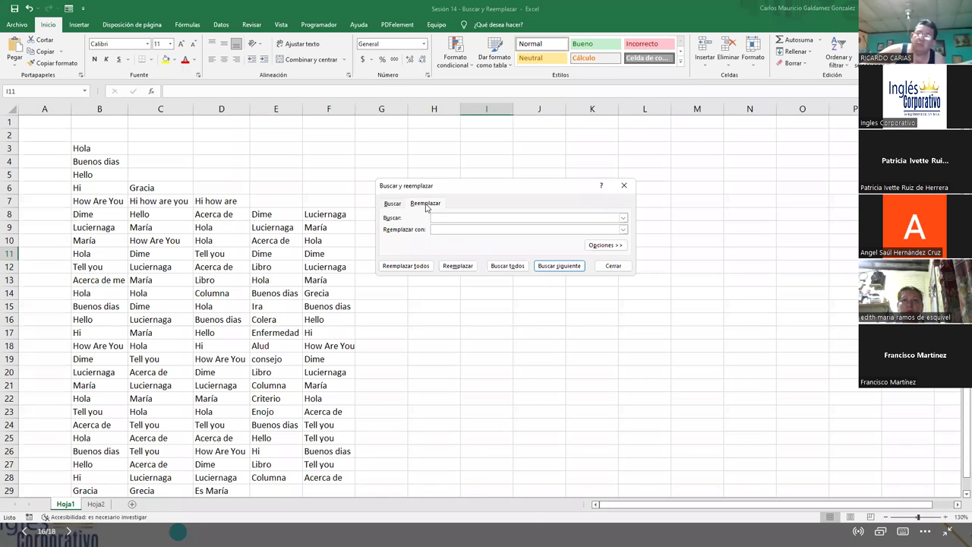
pyautogui.click(624, 186)
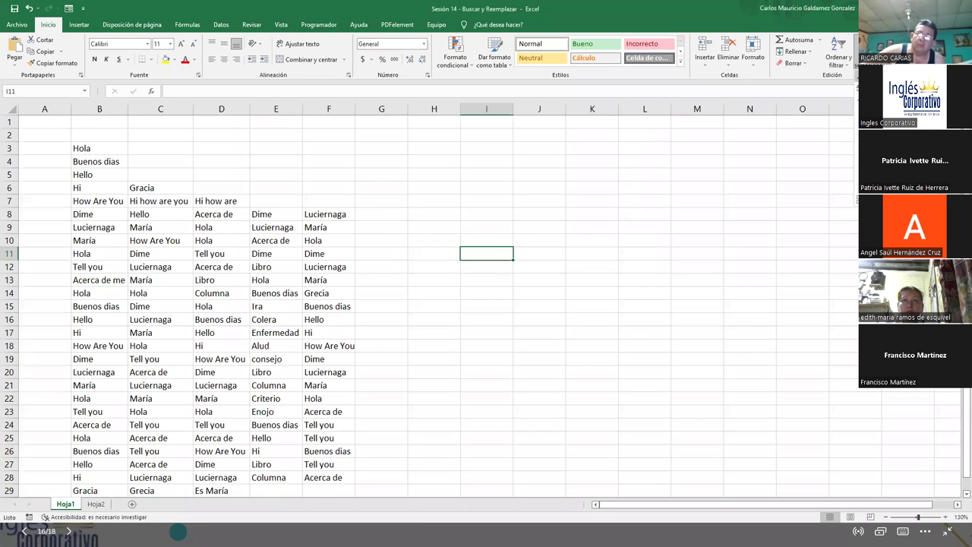
# Step: Open Find and Replace in Find mode with "naga" as the search text, keeping Hoja1 as the active sheet
pyautogui.hotkey('ctrl', 'l')
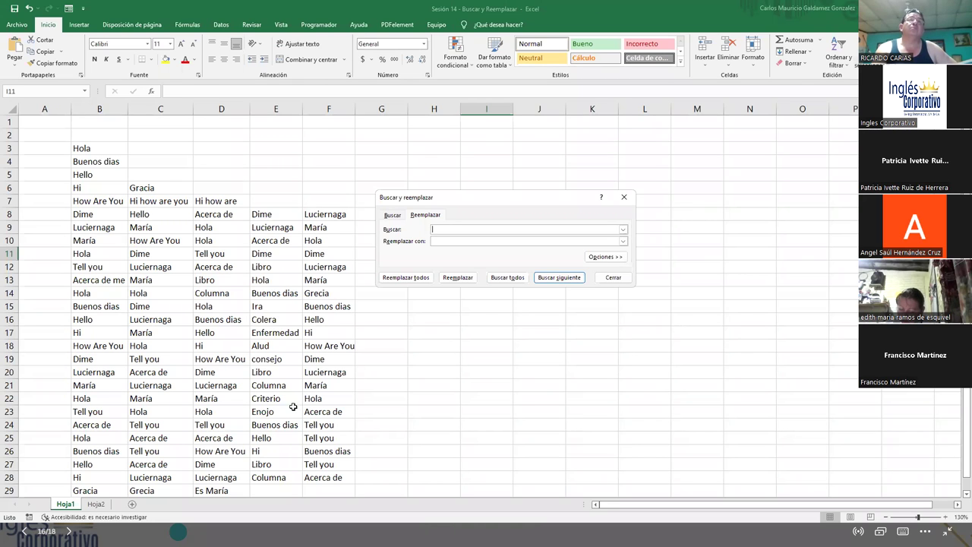
pyautogui.scroll(-3, 293, 406)
pyautogui.scroll(2, 232, 435)
pyautogui.scroll(1, 233, 435)
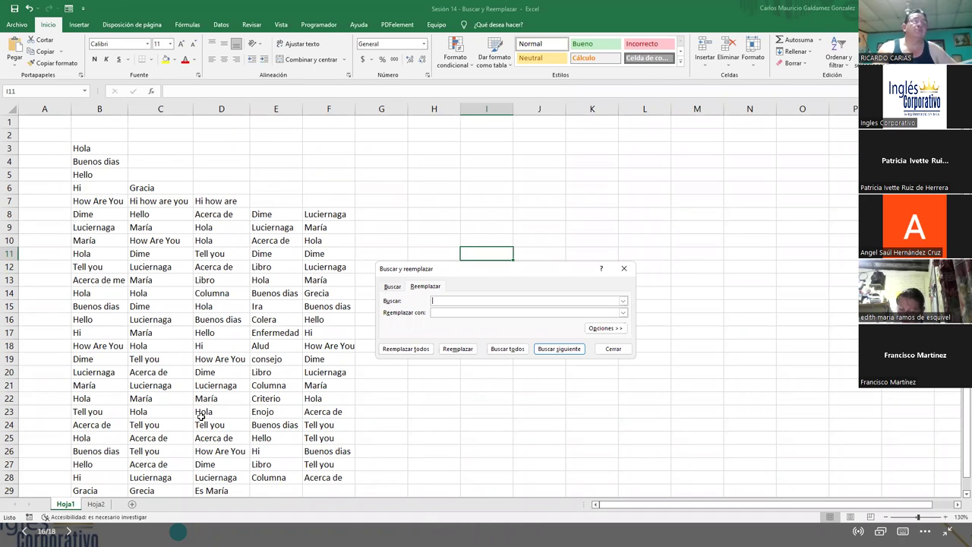
pyautogui.click(392, 287)
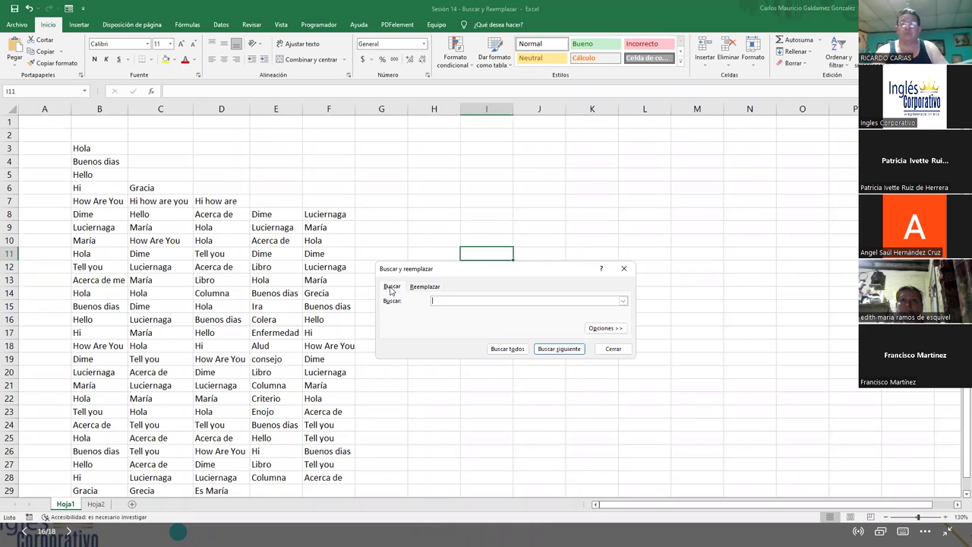
pyautogui.write('naga')
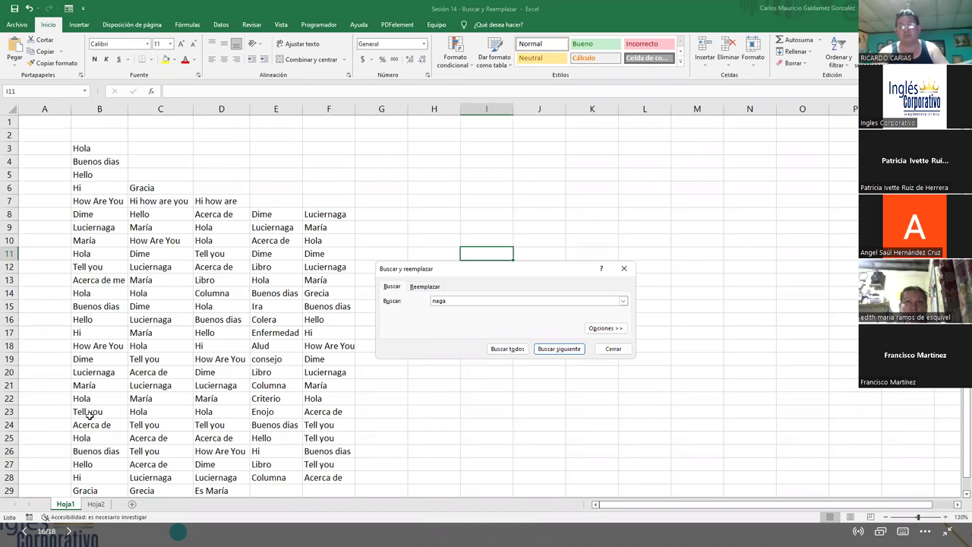
pyautogui.click(97, 505)
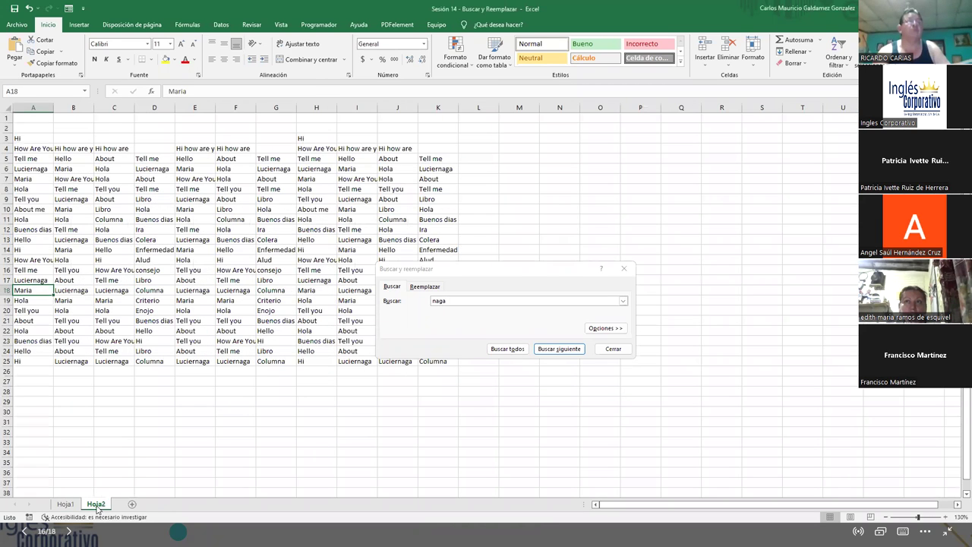
pyautogui.click(69, 506)
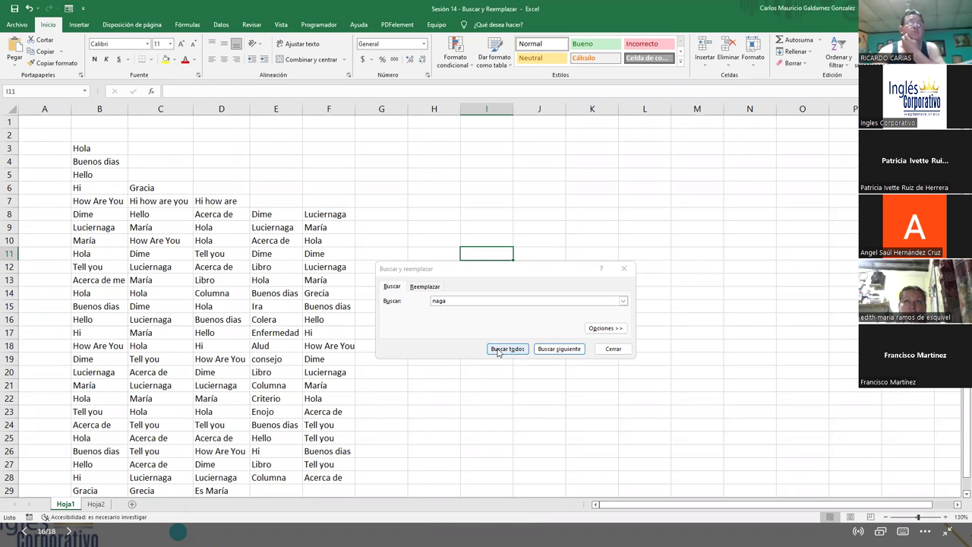
# Step: Go through the "naga" matches on Hoja1 one by one
pyautogui.click(541, 356)
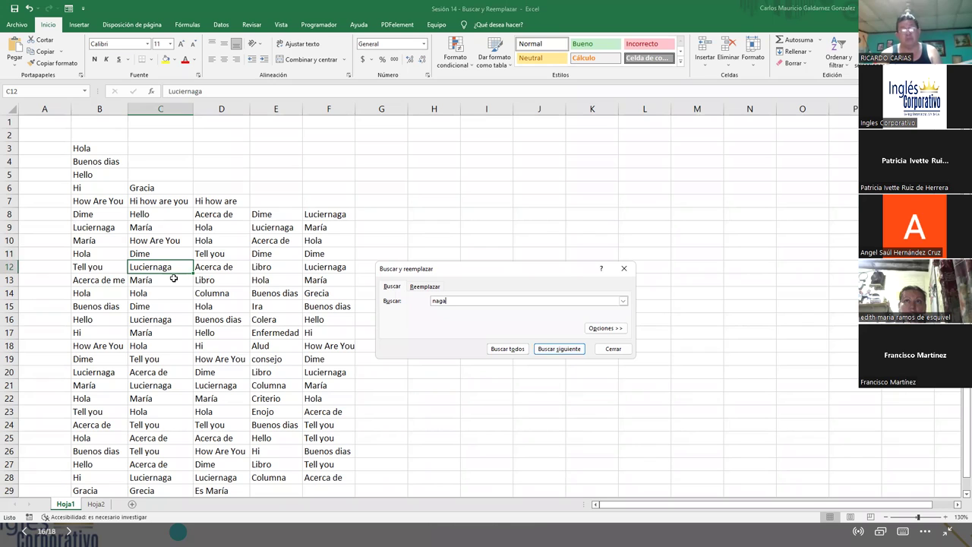
pyautogui.click(544, 351)
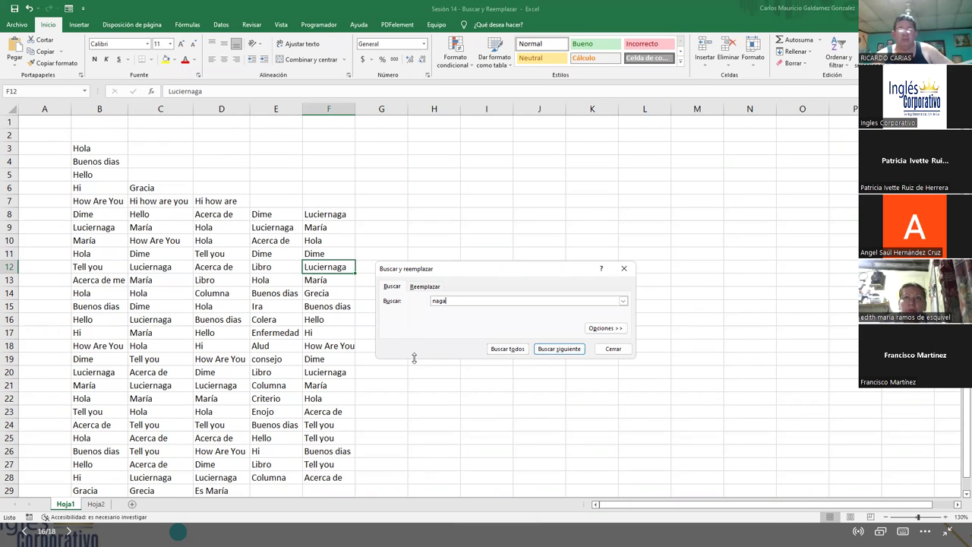
pyautogui.click(556, 349)
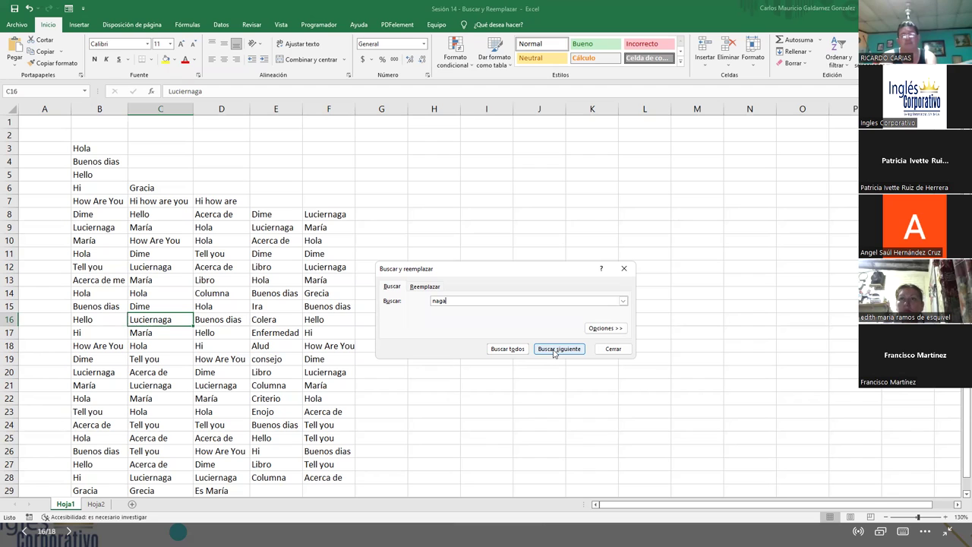
pyautogui.click(555, 351)
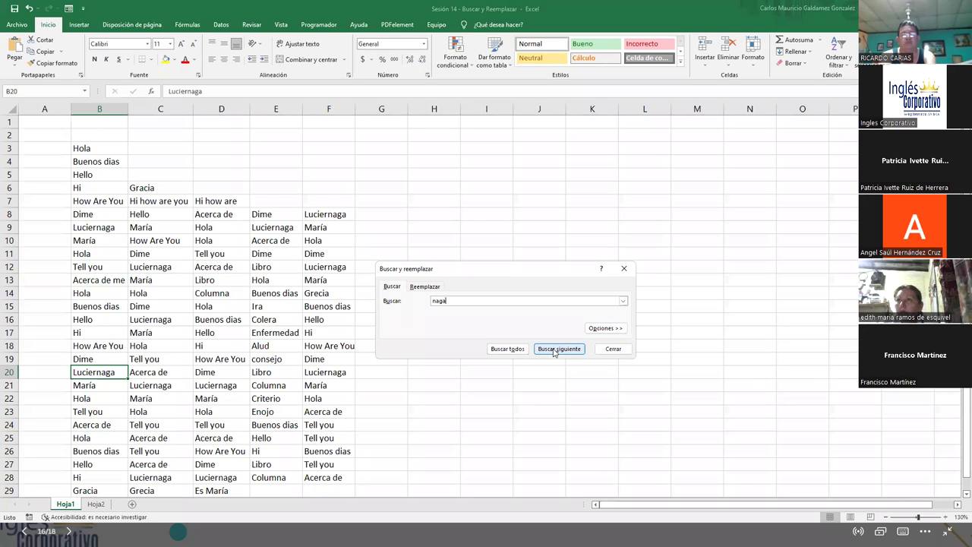
pyautogui.click(554, 349)
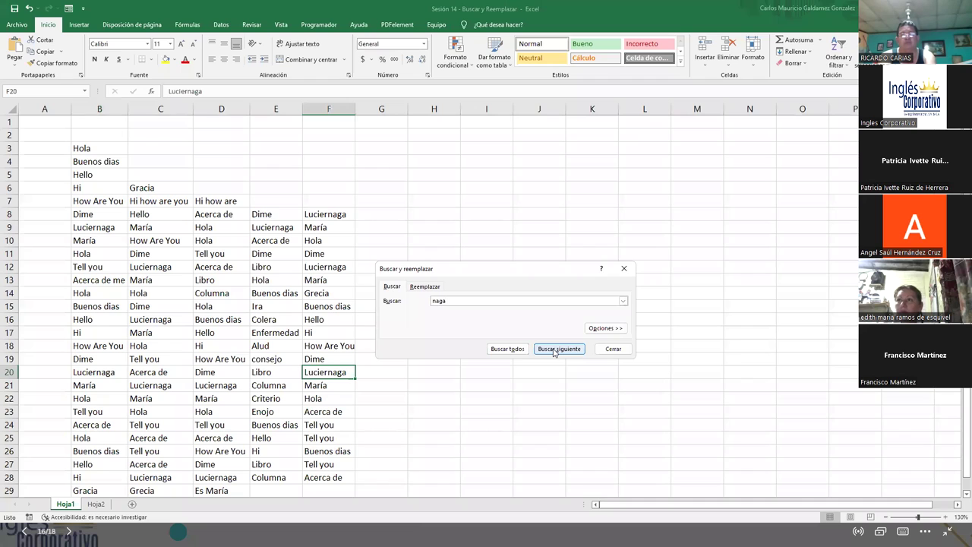
pyautogui.click(555, 350)
pyautogui.click(555, 350)
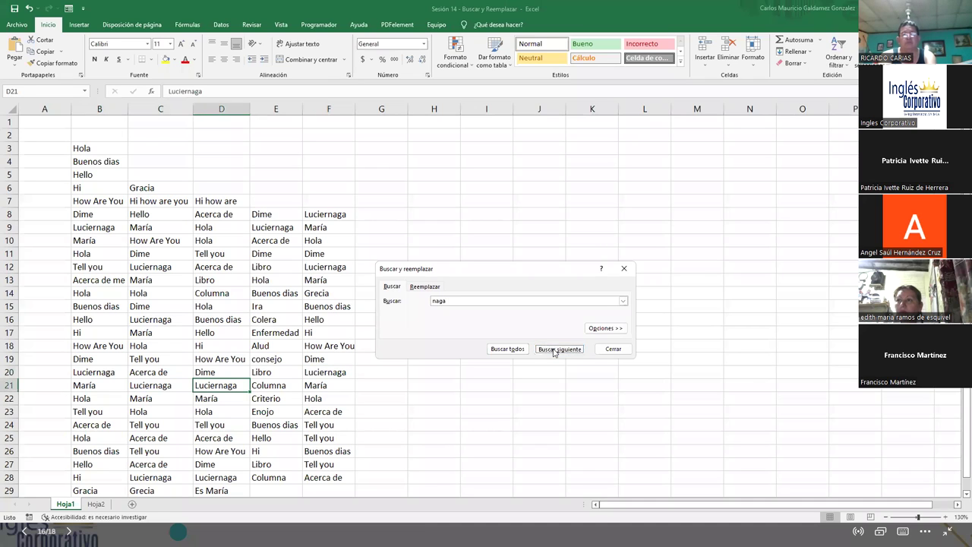
pyautogui.click(554, 350)
pyautogui.click(554, 349)
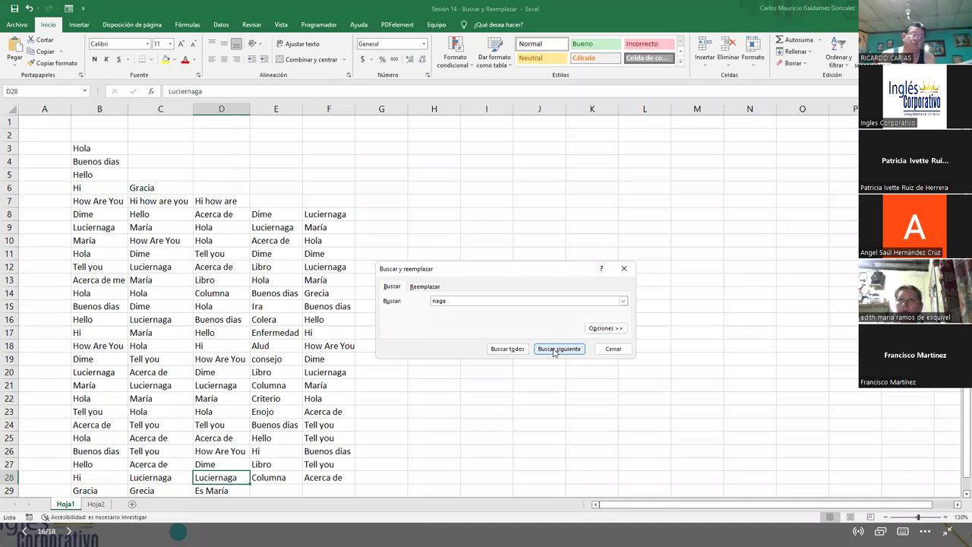
pyautogui.click(554, 350)
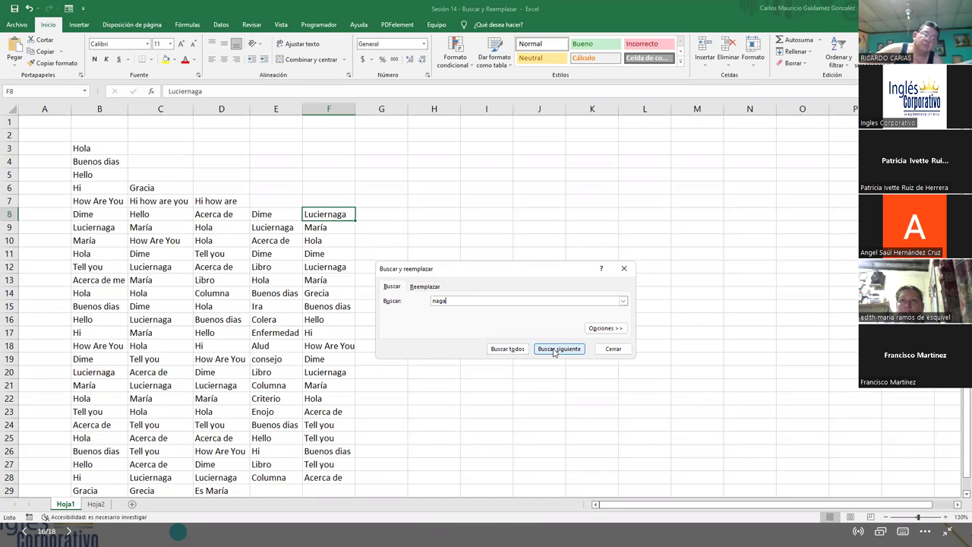
# Step: Search Hoja1 for "libro" and go through the matches one by one
pyautogui.doubleClick(439, 301)
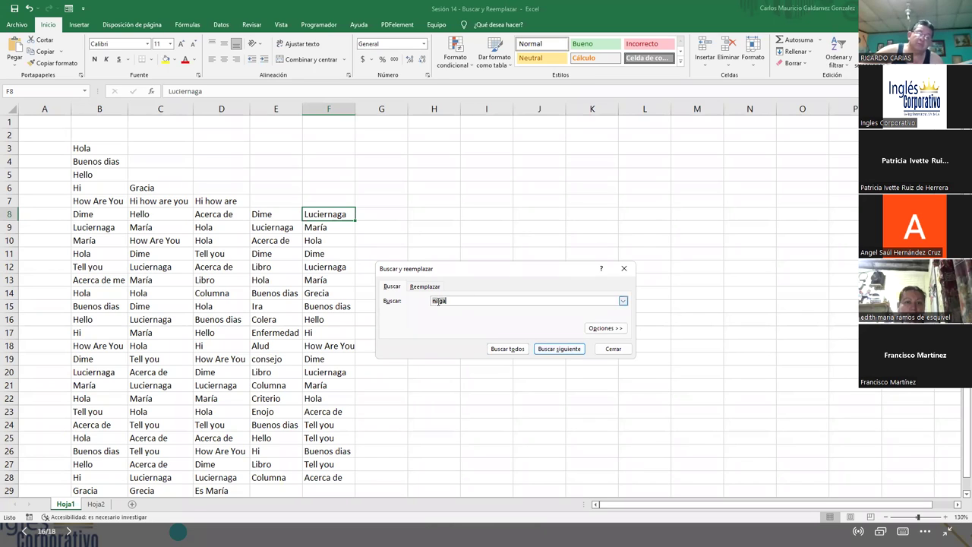
pyautogui.write('libro')
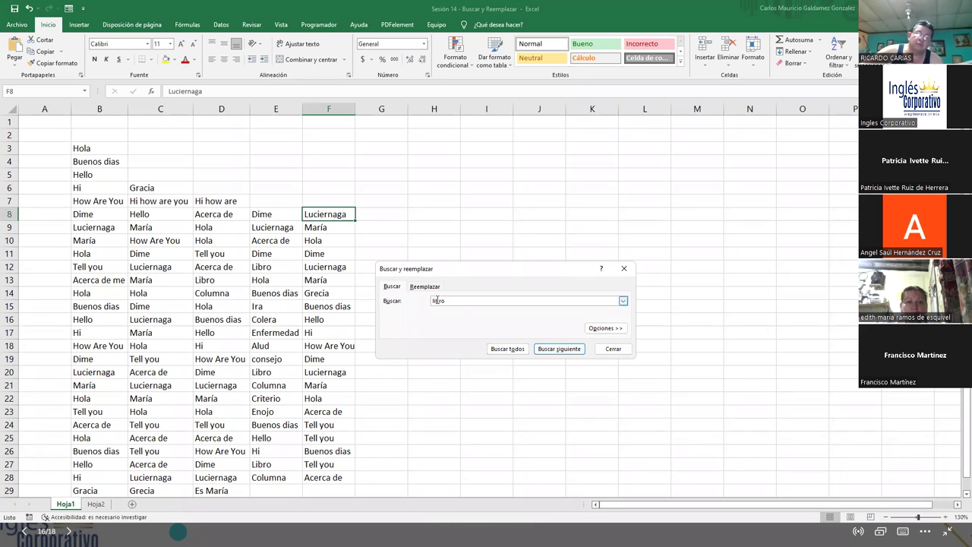
pyautogui.click(562, 352)
pyautogui.click(562, 352)
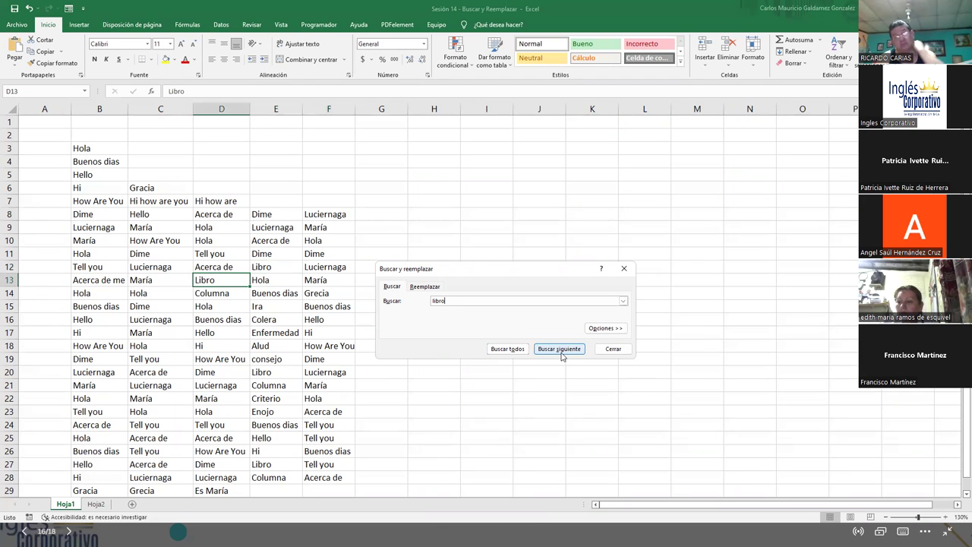
pyautogui.click(562, 351)
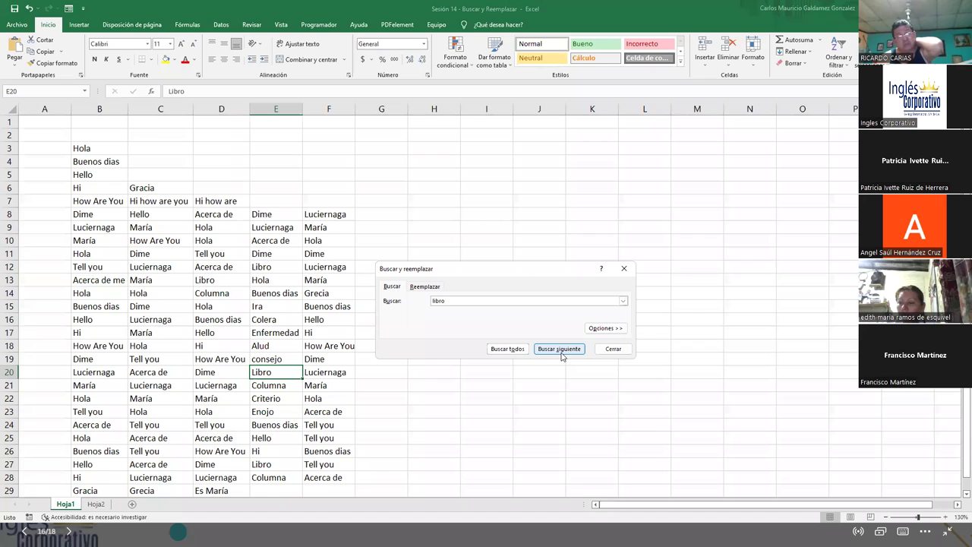
pyautogui.click(562, 352)
pyautogui.click(562, 353)
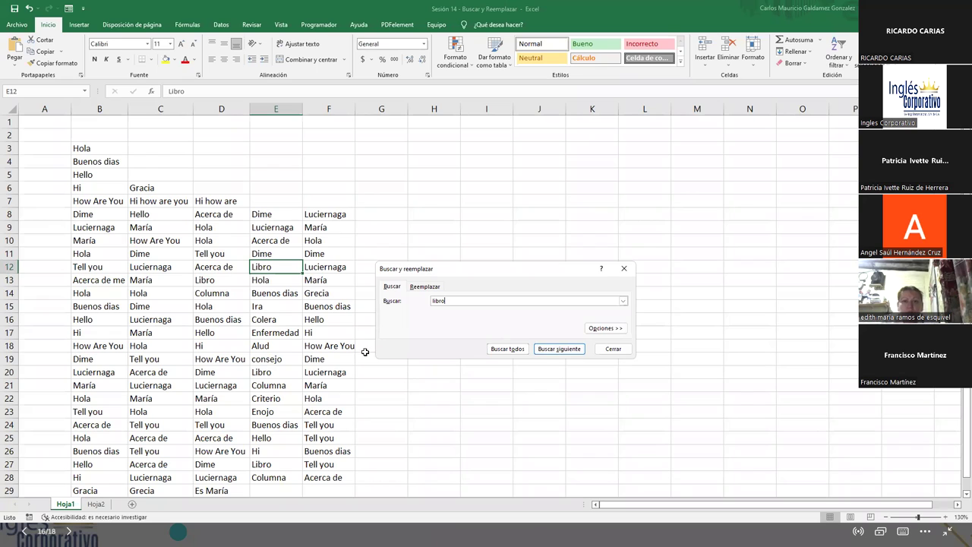
# Step: Change the search text to "Lucier" and find the next match on Hoja1
pyautogui.write('i')
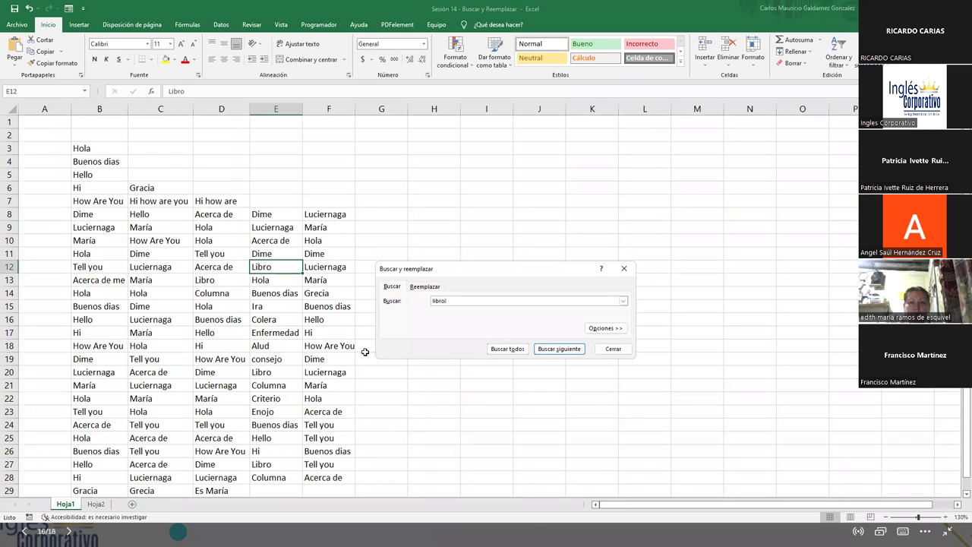
pyautogui.press('BackSpace')
pyautogui.press('BackSpace')
pyautogui.press('BackSpace')
pyautogui.press('BackSpace')
pyautogui.press('BackSpace')
pyautogui.write('Lucier')
pyautogui.press('Return')
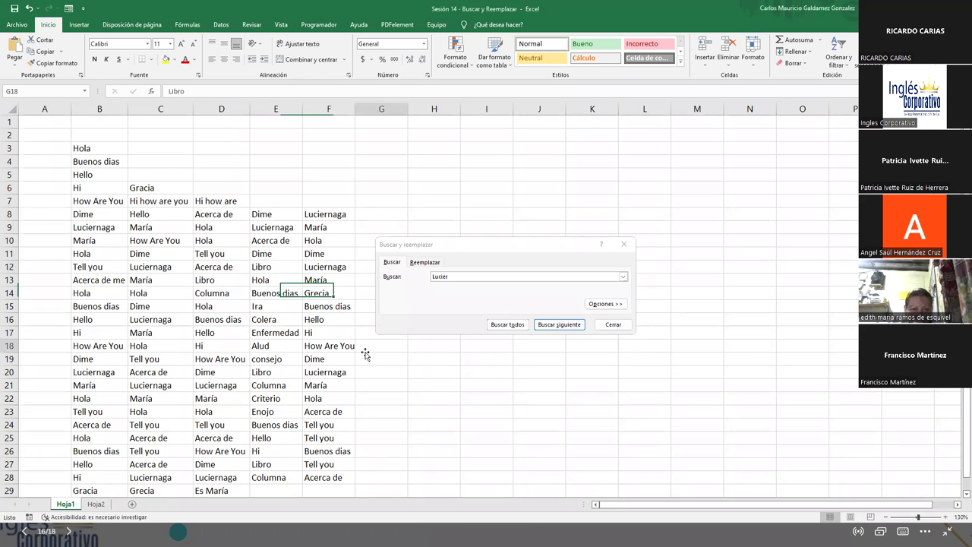
pyautogui.click(365, 352)
pyautogui.write('*')
pyautogui.press('Escape')
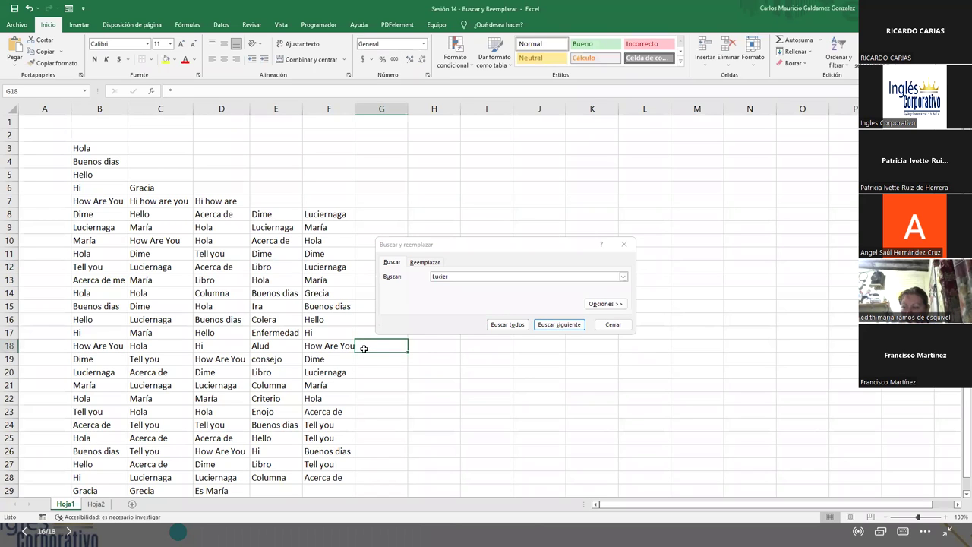
# Step: Find all cells on Hoja1 matching "Lucier*" and enlarge the dialog to show the full results list
pyautogui.click(466, 276)
pyautogui.write('*')
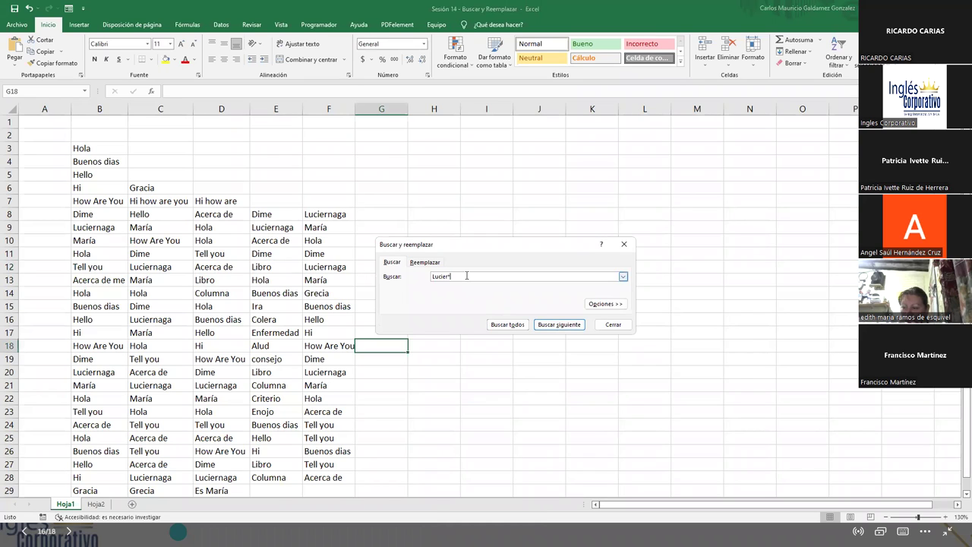
pyautogui.click(523, 326)
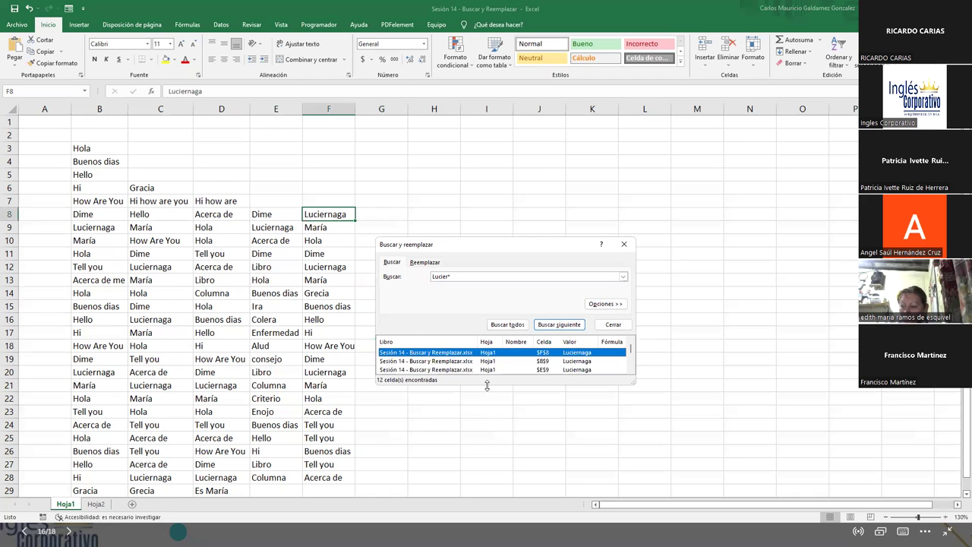
pyautogui.moveTo(486, 386); pyautogui.dragTo(486, 490)
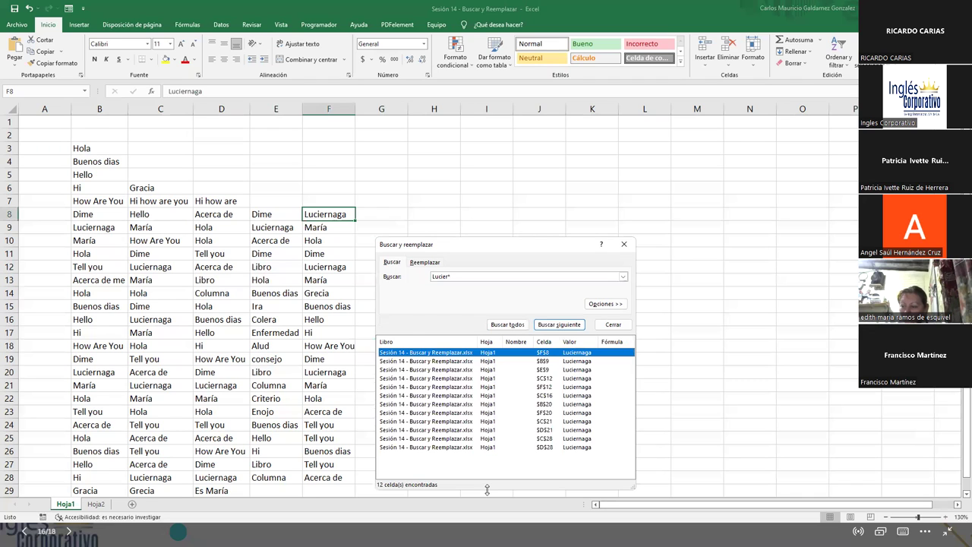
# Step: Go through the listed "Lucier*" matches from B9 to D28, and close Find and Replace
pyautogui.click(424, 360)
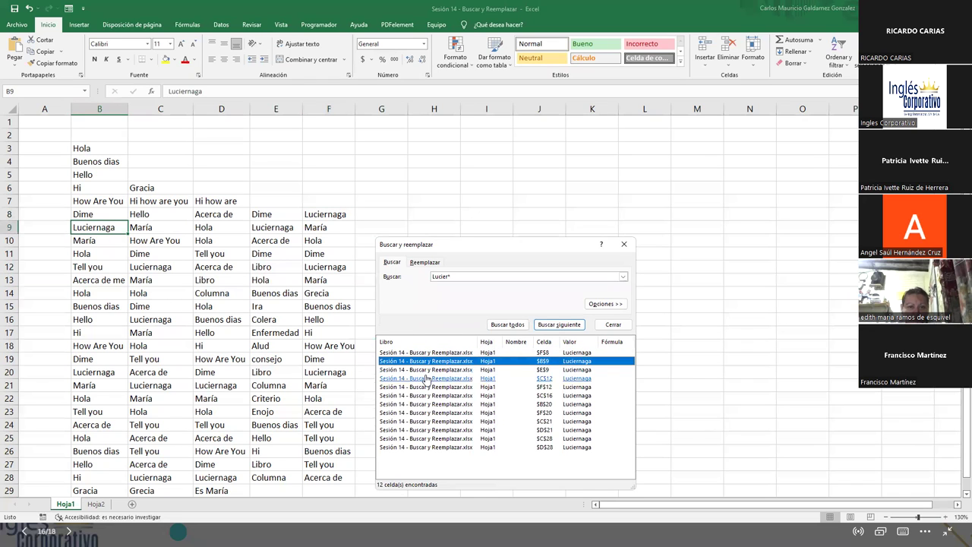
pyautogui.press('Down')
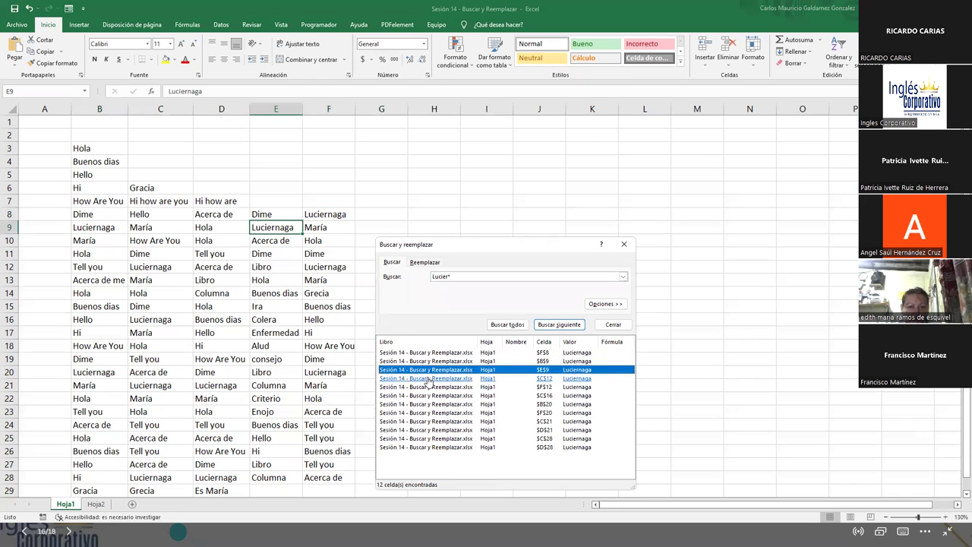
pyautogui.press('Down')
pyautogui.click(430, 388)
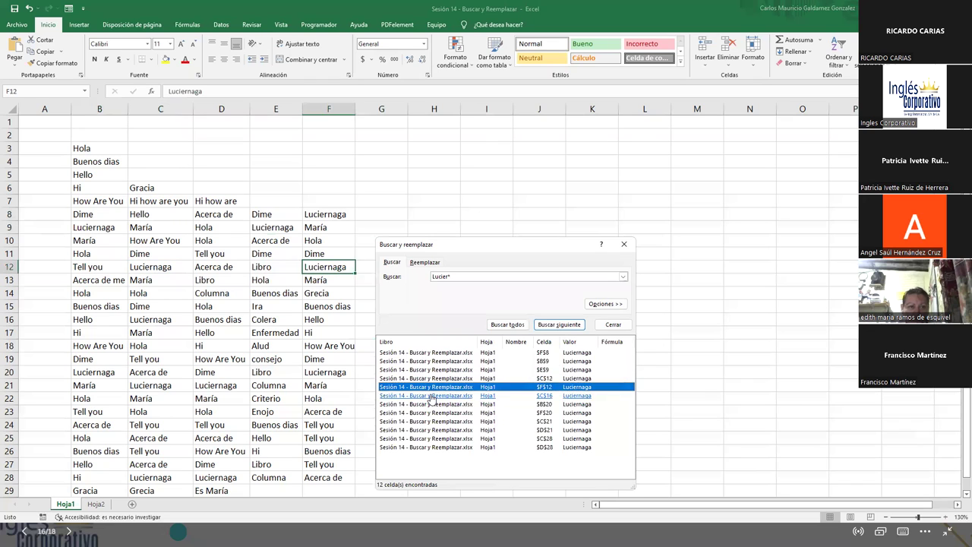
pyautogui.click(432, 396)
pyautogui.click(435, 405)
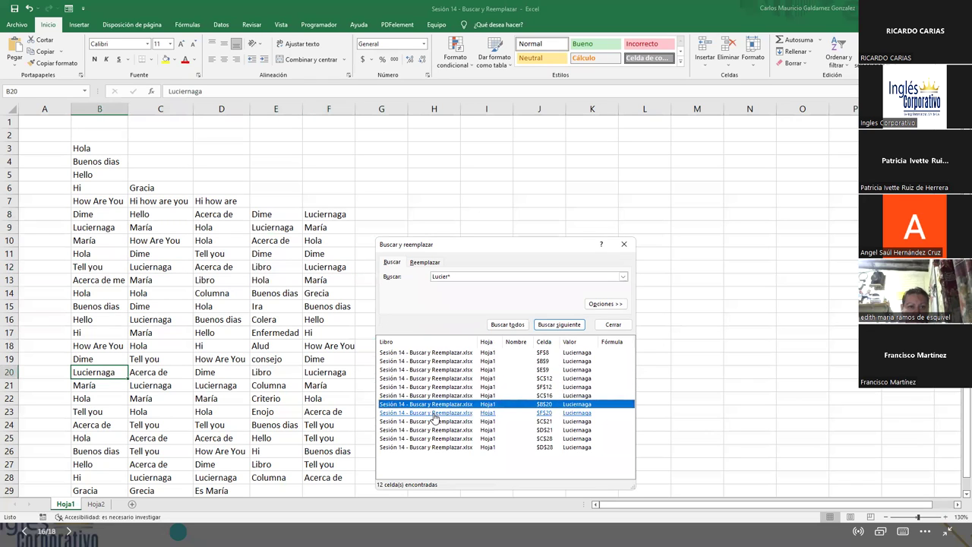
pyautogui.click(433, 414)
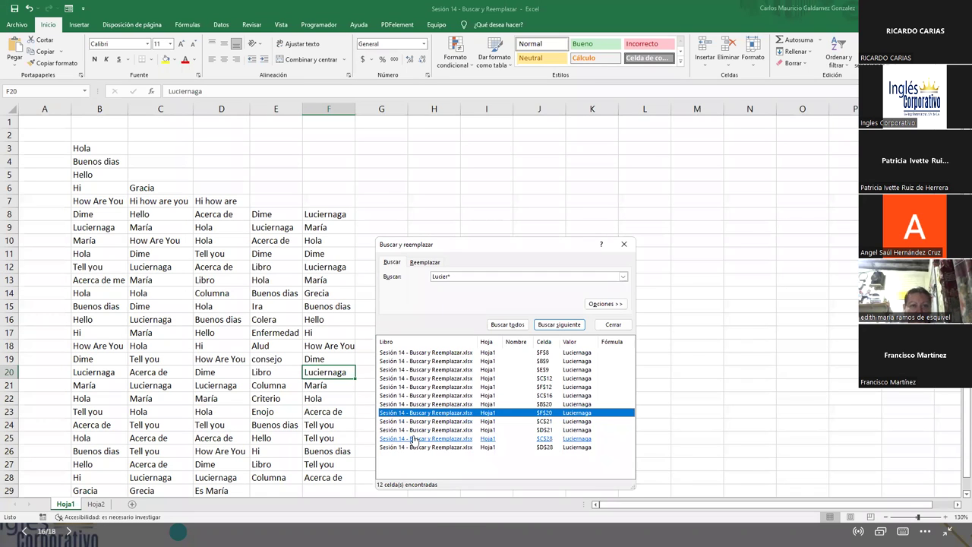
pyautogui.click(401, 422)
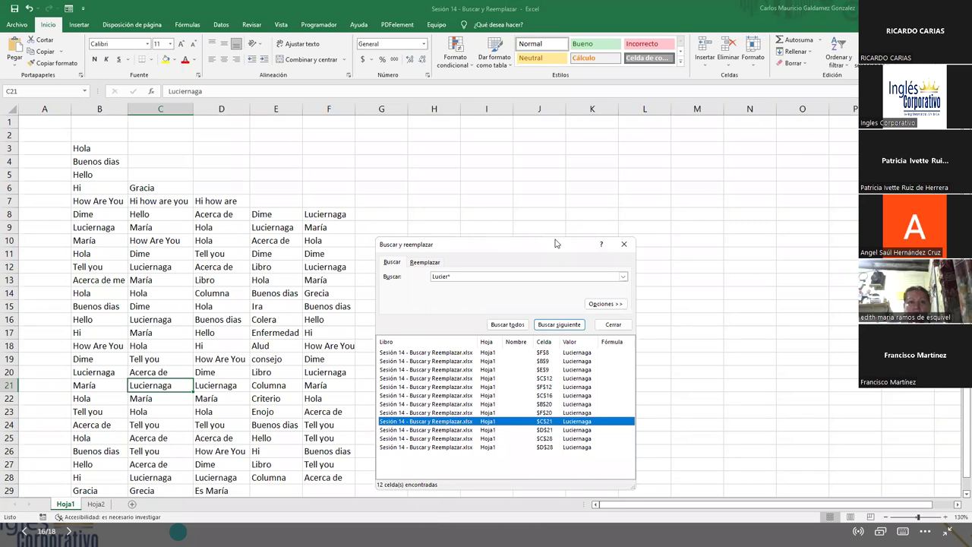
pyautogui.moveTo(555, 243); pyautogui.dragTo(610, 129)
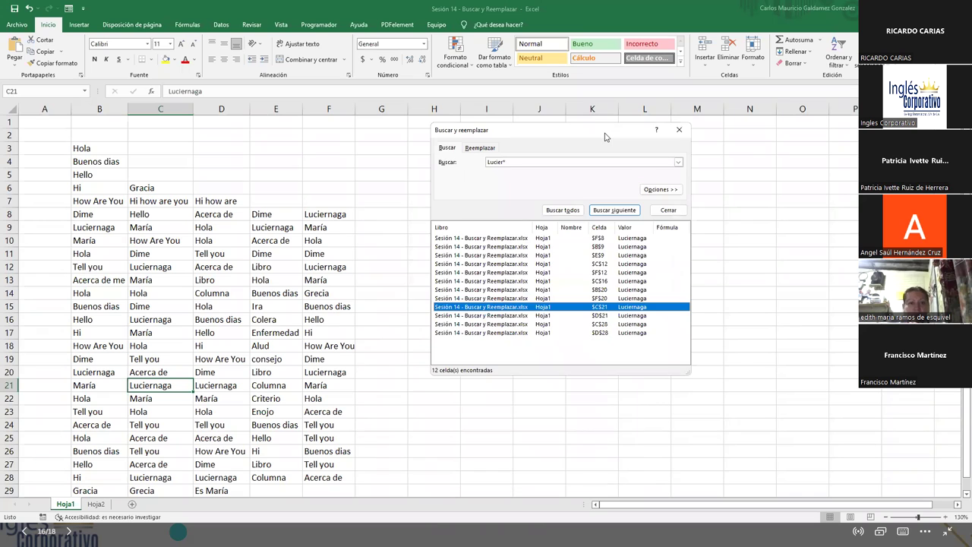
pyautogui.click(468, 325)
pyautogui.click(472, 333)
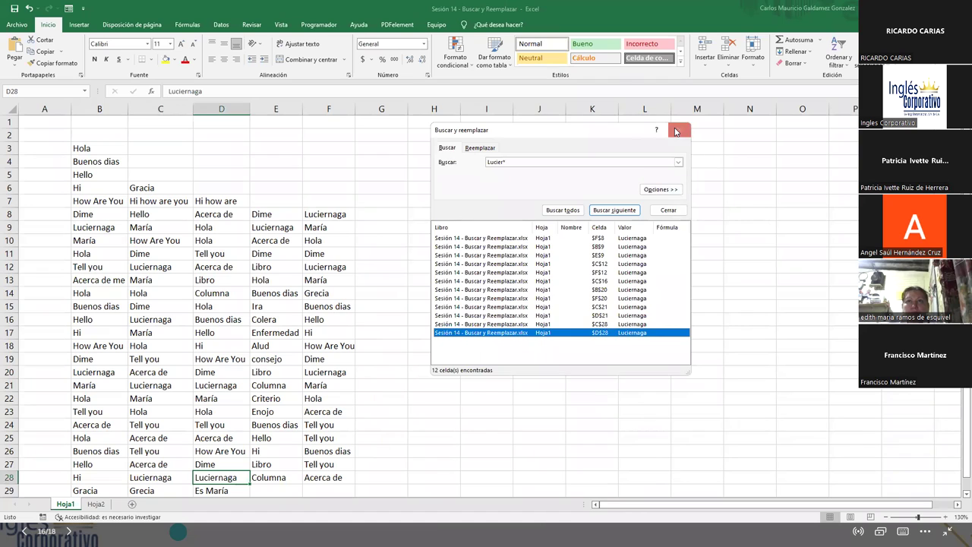
pyautogui.click(676, 131)
# Step: Select cell D7 and reopen Find and Replace in Replace mode
pyautogui.click(220, 329)
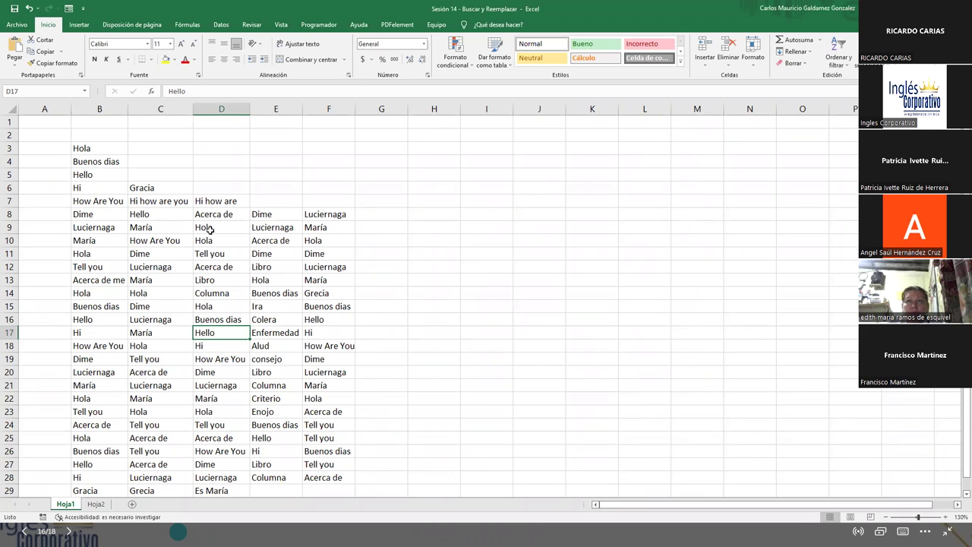
pyautogui.click(210, 201)
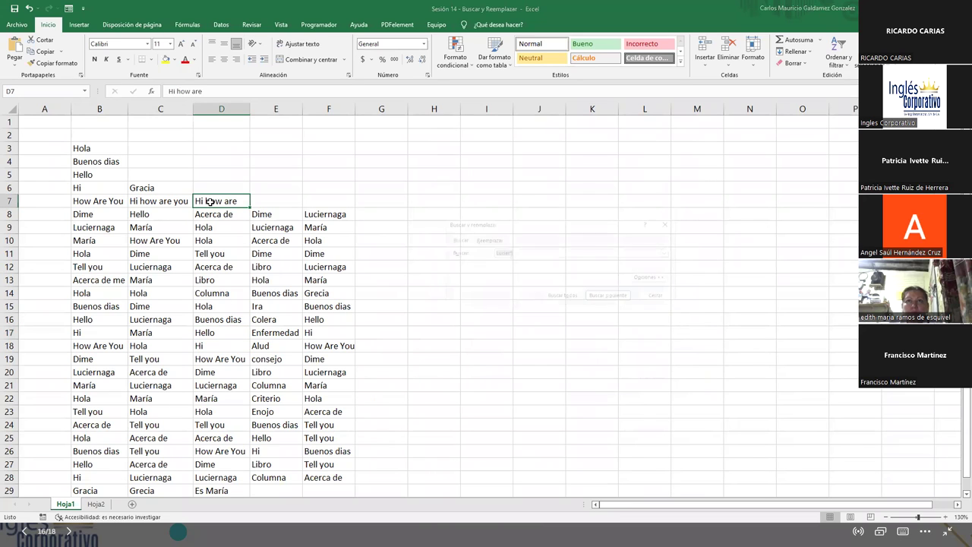
pyautogui.hotkey('ctrl', 'b')
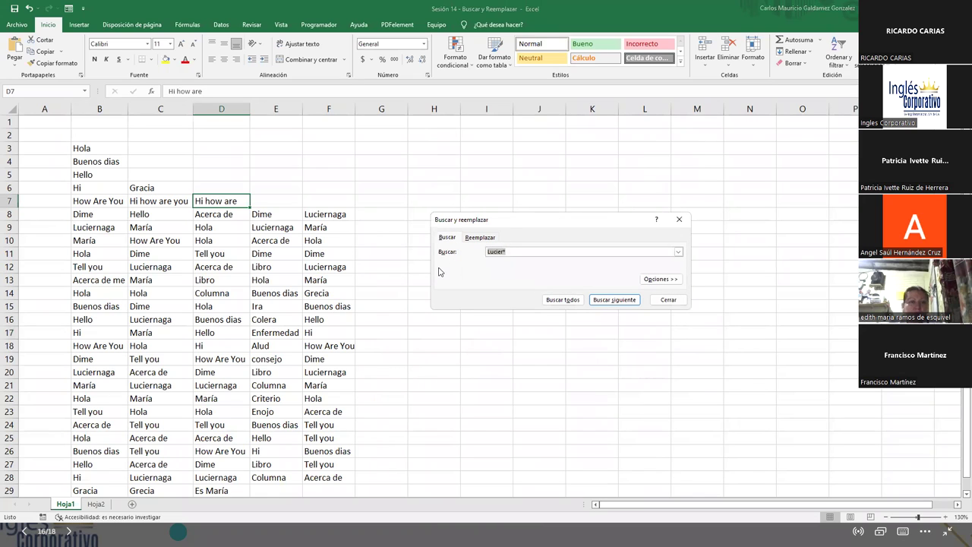
pyautogui.click(471, 239)
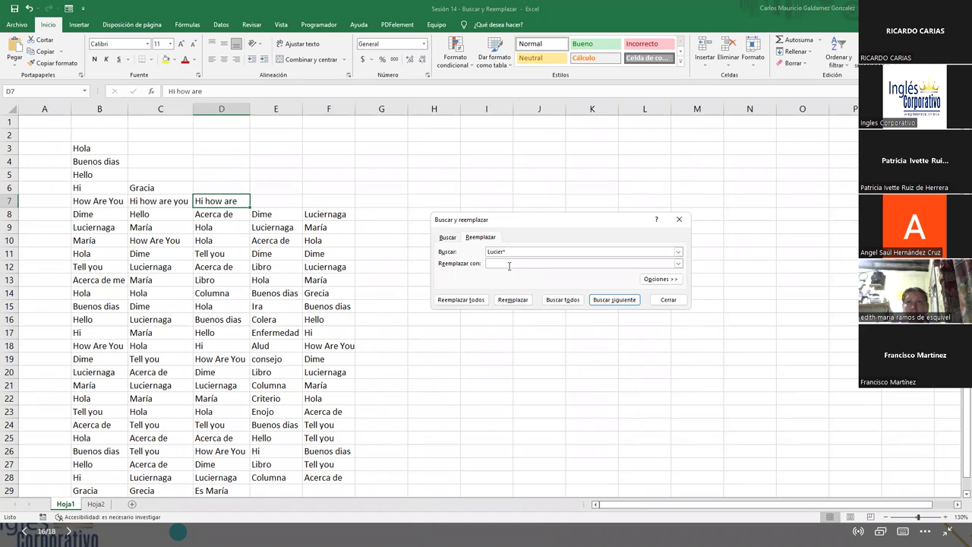
# Step: Replace every "Hola" on Hoja1 with nothing and check the data down to its last rows
pyautogui.click(497, 255)
pyautogui.doubleClick(495, 256)
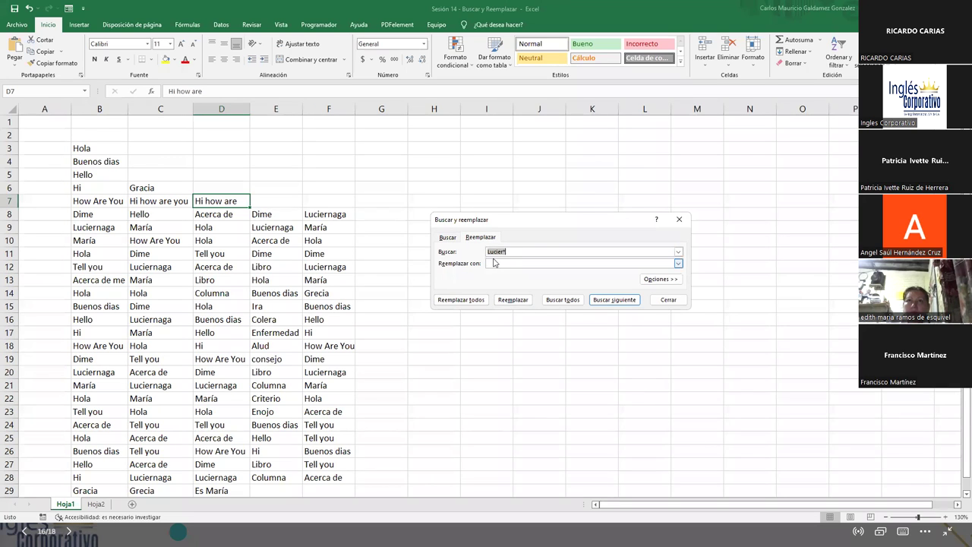
pyautogui.write('Hola')
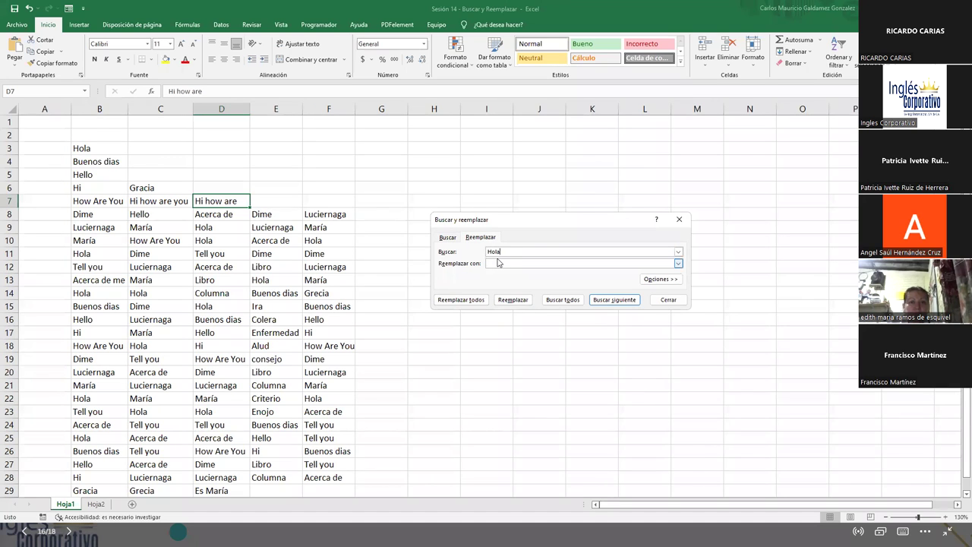
pyautogui.click(466, 301)
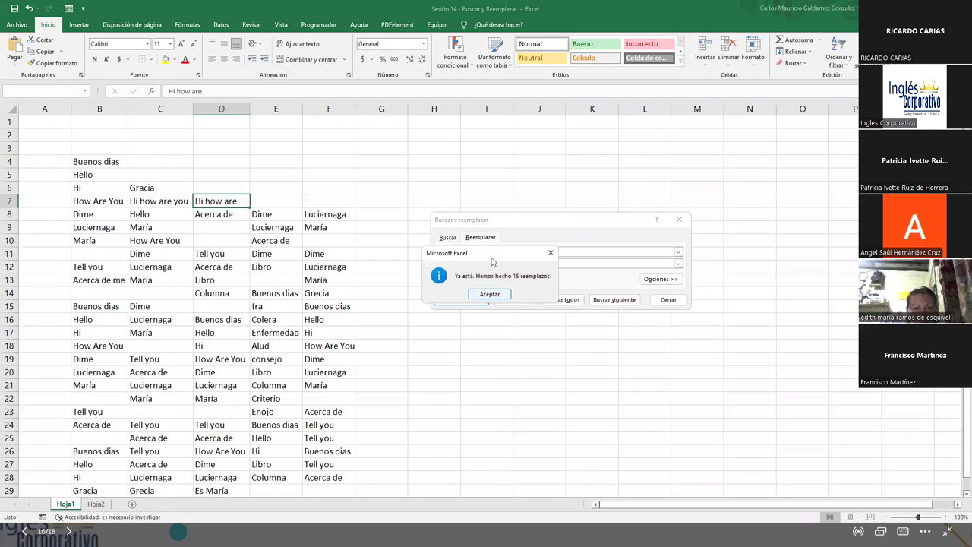
pyautogui.moveTo(491, 261); pyautogui.dragTo(526, 340)
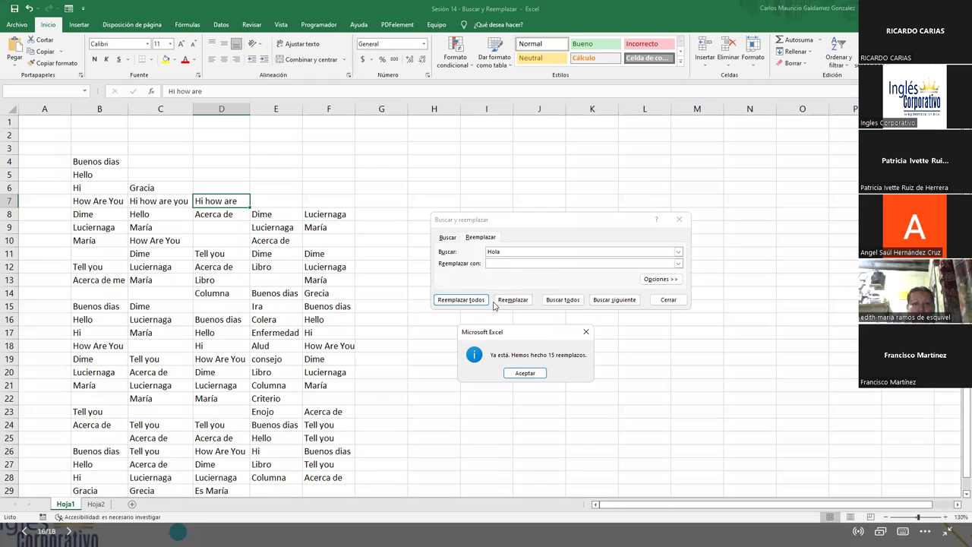
pyautogui.click(525, 372)
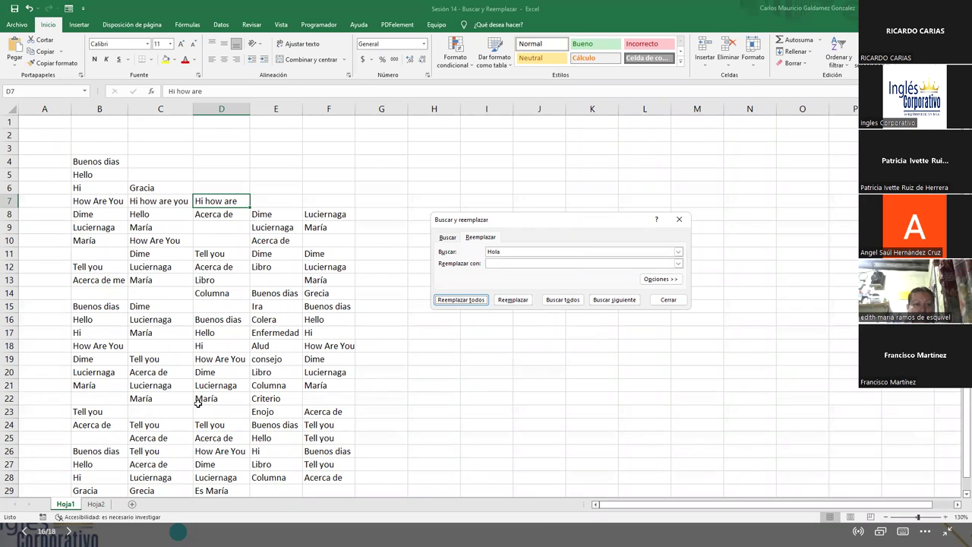
pyautogui.scroll(-1, 321, 454)
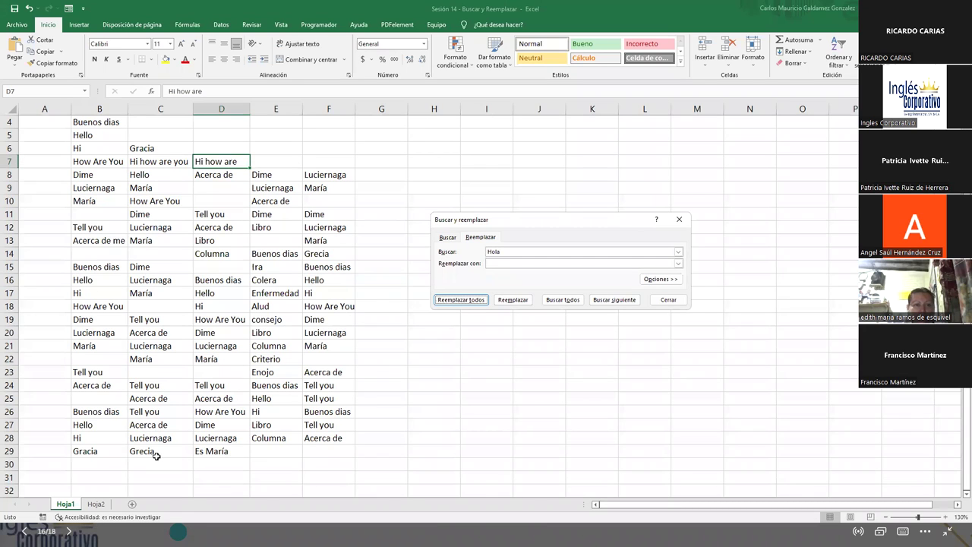
# Step: Set the replacement text to "Excelente dia" and try to replace every "Hola" on Hoja1
pyautogui.click(499, 264)
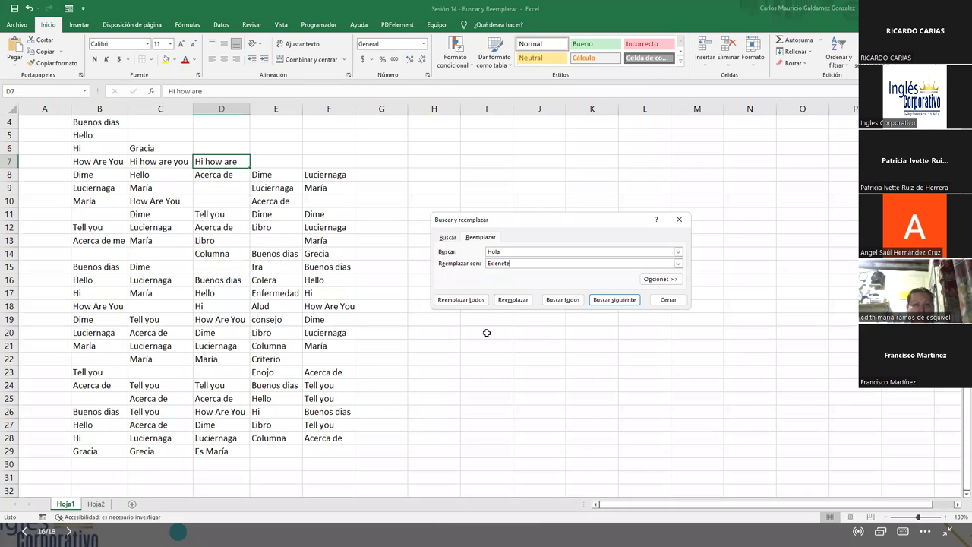
pyautogui.press('BackSpace')
pyautogui.press('BackSpace')
pyautogui.write('celente dia')
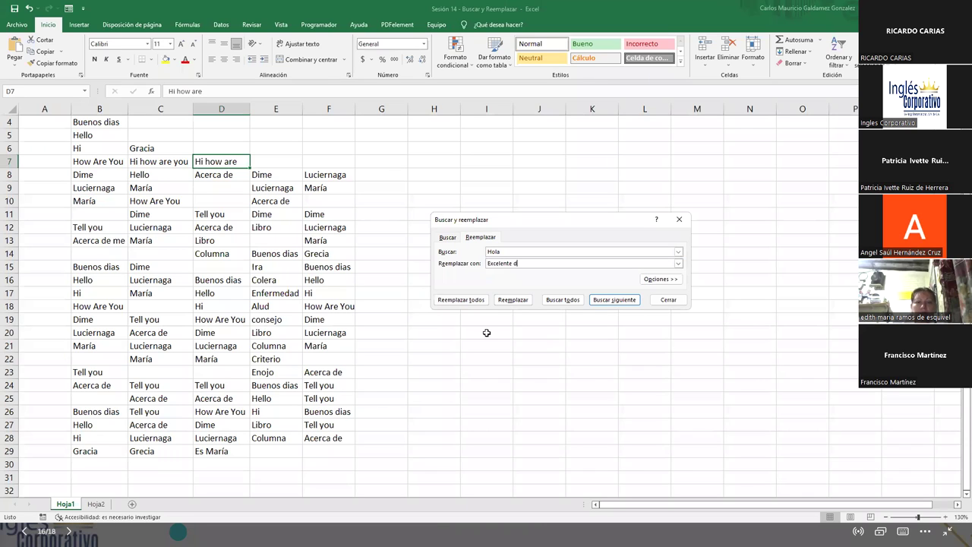
pyautogui.click(511, 300)
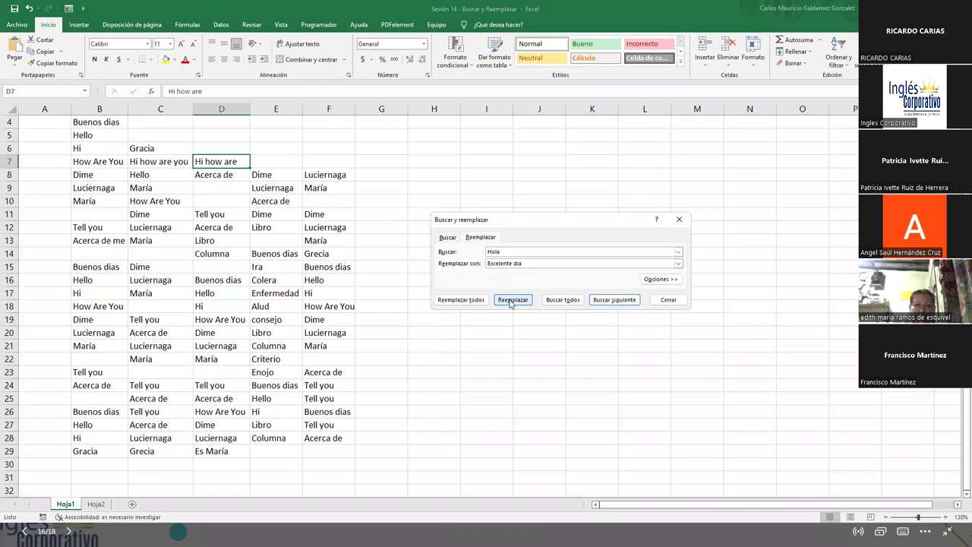
pyautogui.click(458, 300)
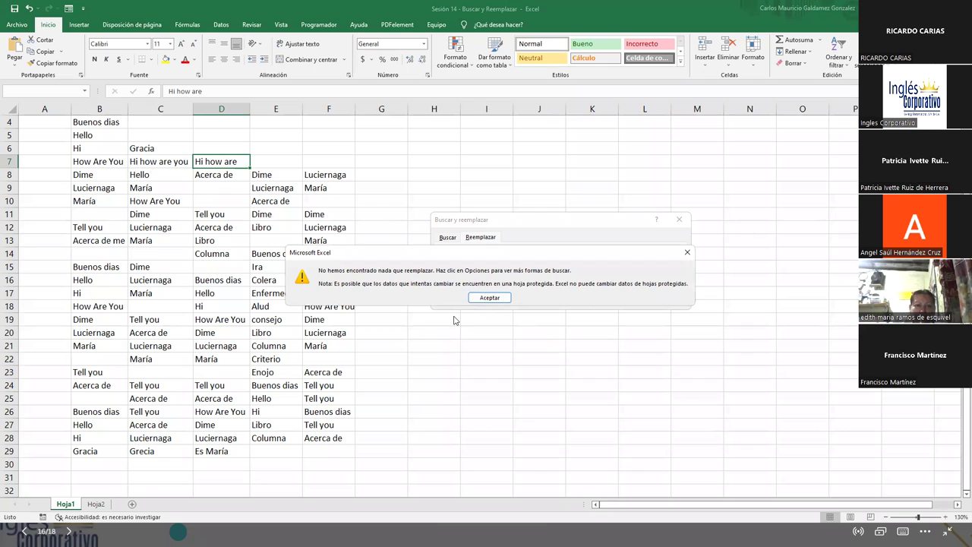
pyautogui.click(480, 298)
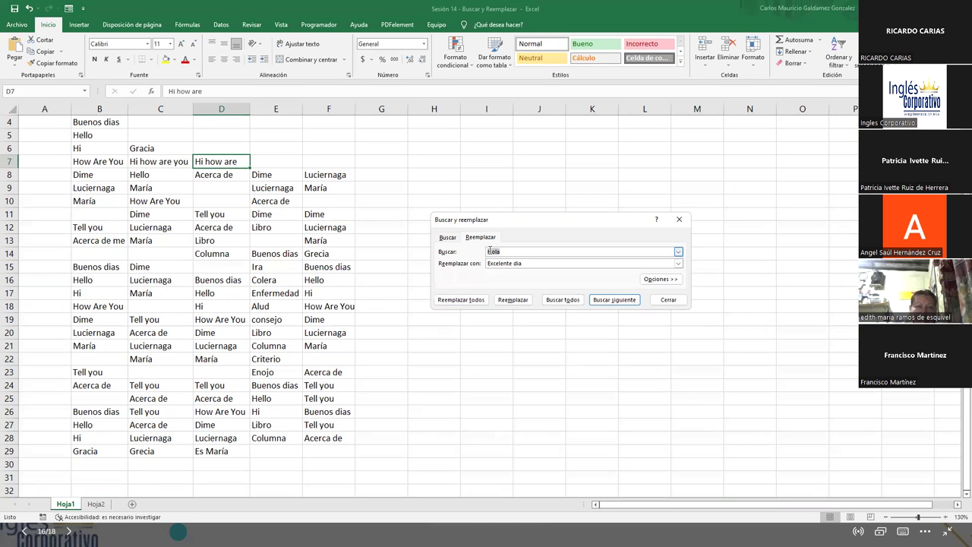
# Step: Empty the search text and replace all blank cells in the data area with "Excelente dia"
pyautogui.press('BackSpace')
pyautogui.click(460, 300)
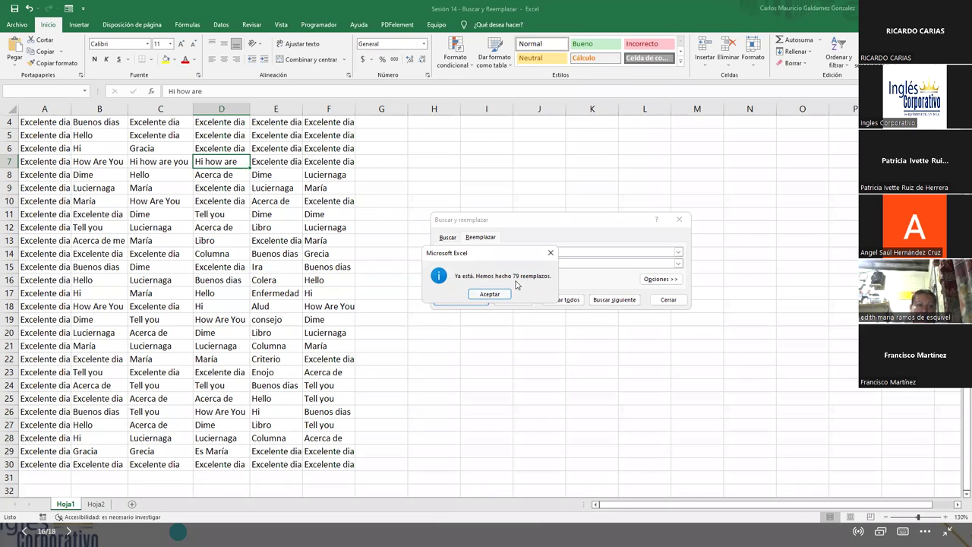
pyautogui.click(486, 294)
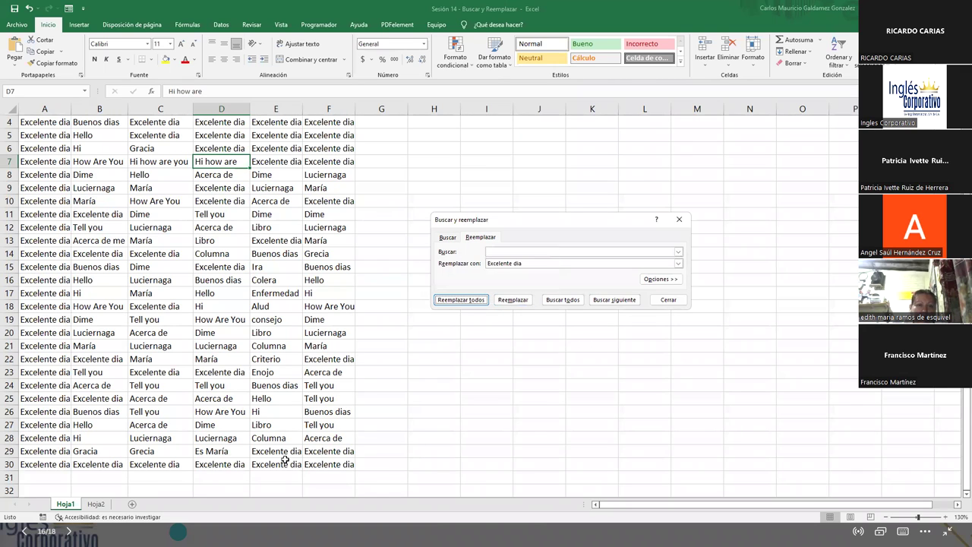
pyautogui.moveTo(331, 148); pyautogui.dragTo(21, 120)
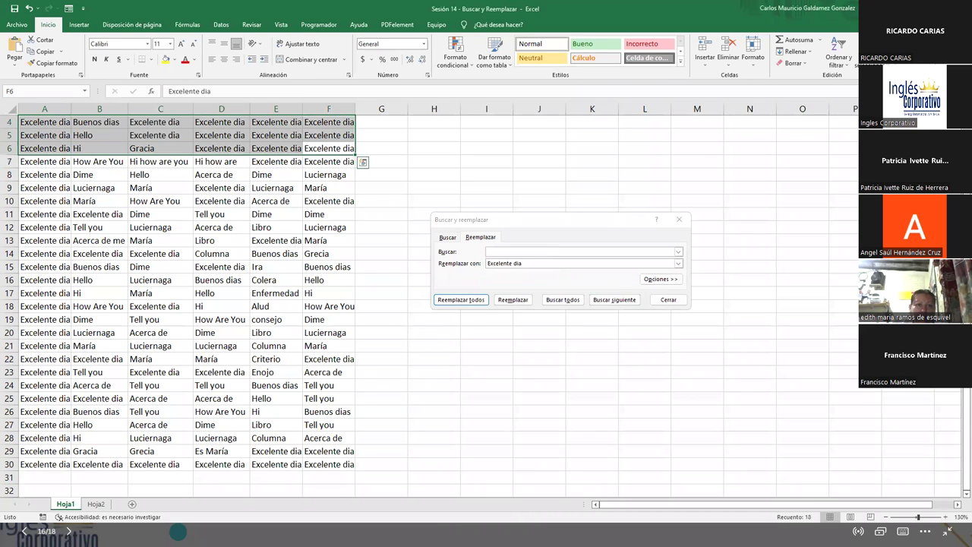
pyautogui.click(381, 148)
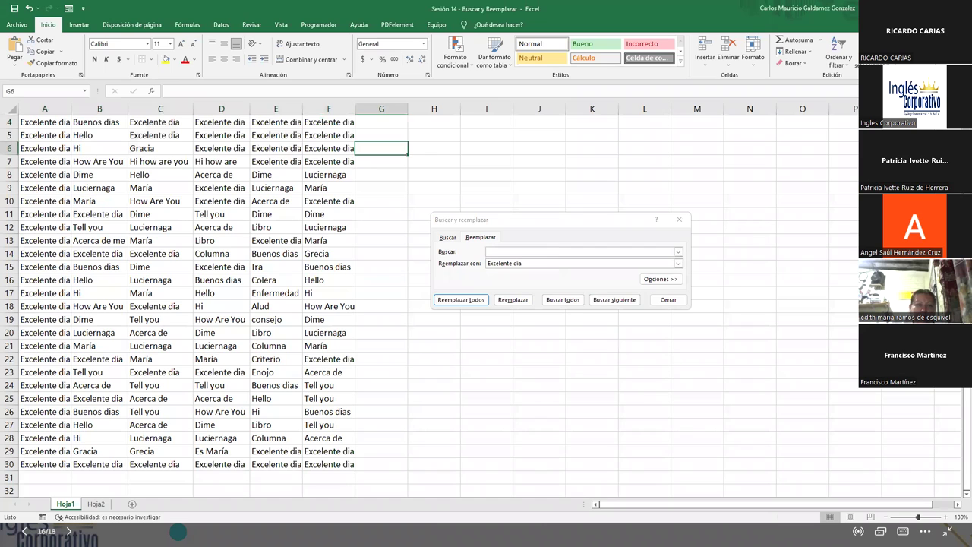
pyautogui.click(668, 308)
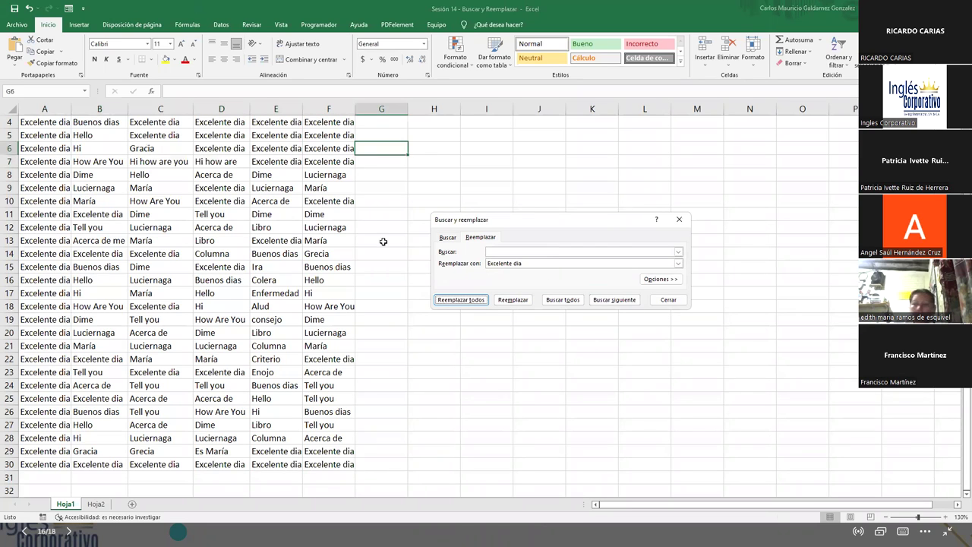
# Step: Clear the contents of rows 5 and 4 from column A to column G
pyautogui.moveTo(357, 133); pyautogui.dragTo(42, 134)
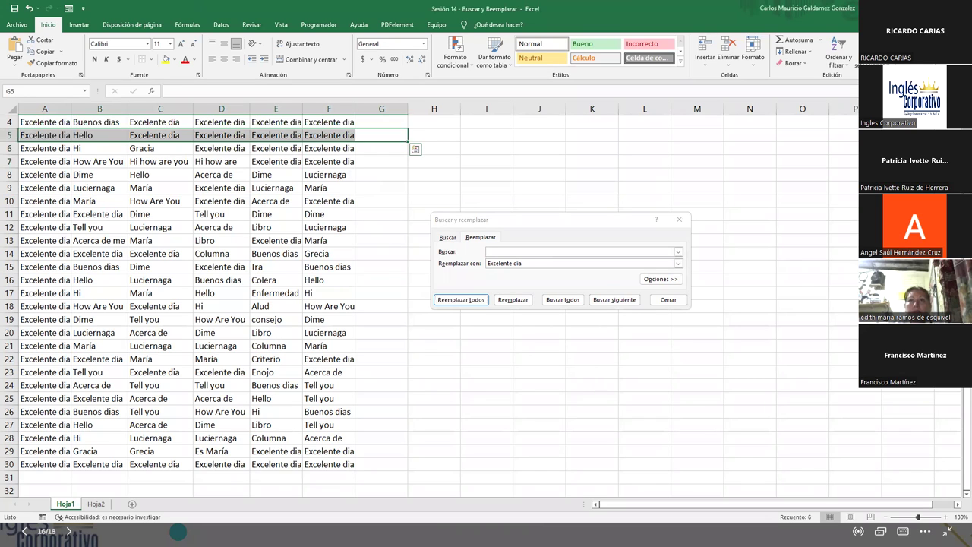
pyautogui.press('Delete')
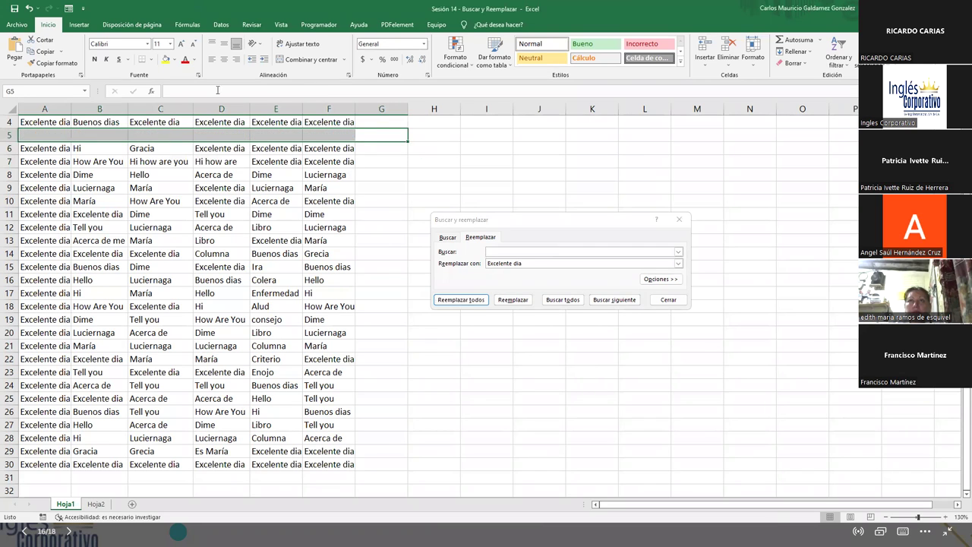
pyautogui.moveTo(358, 125); pyautogui.dragTo(4, 122)
pyautogui.press('Delete')
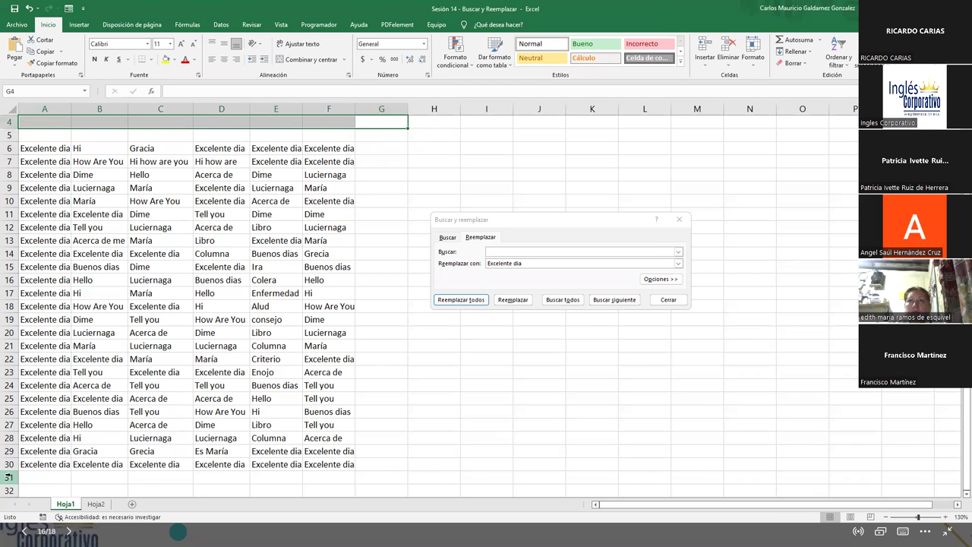
# Step: Clear the contents of row 30 from column A to column F on Hoja1
pyautogui.click(329, 487)
pyautogui.moveTo(335, 459); pyautogui.dragTo(327, 467)
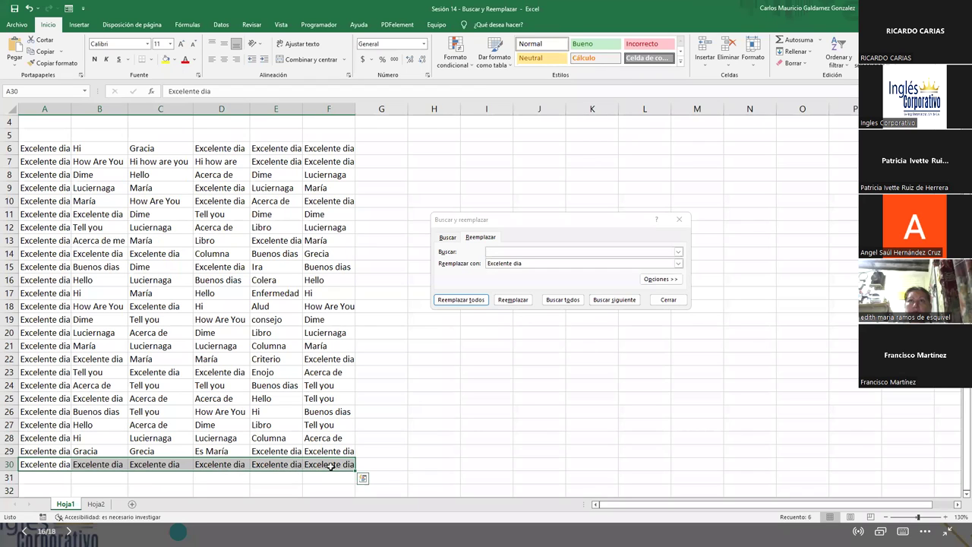
pyautogui.press('Delete')
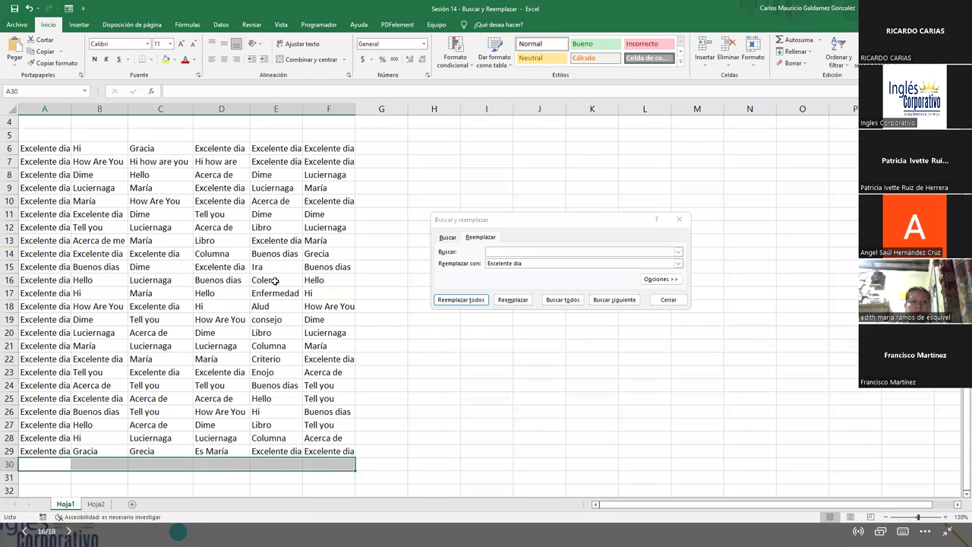
pyautogui.doubleClick(319, 148)
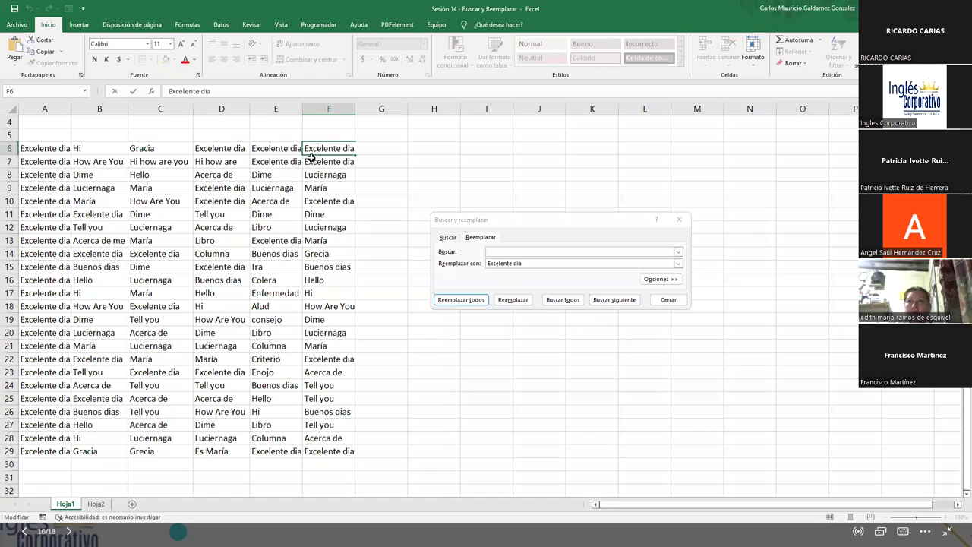
pyautogui.click(323, 264)
pyautogui.moveTo(321, 148); pyautogui.dragTo(342, 460)
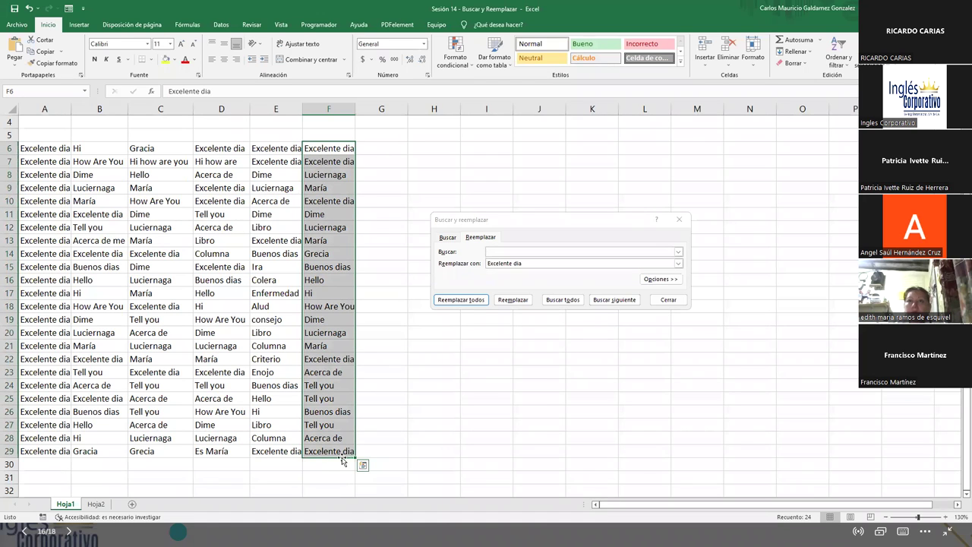
pyautogui.click(341, 454)
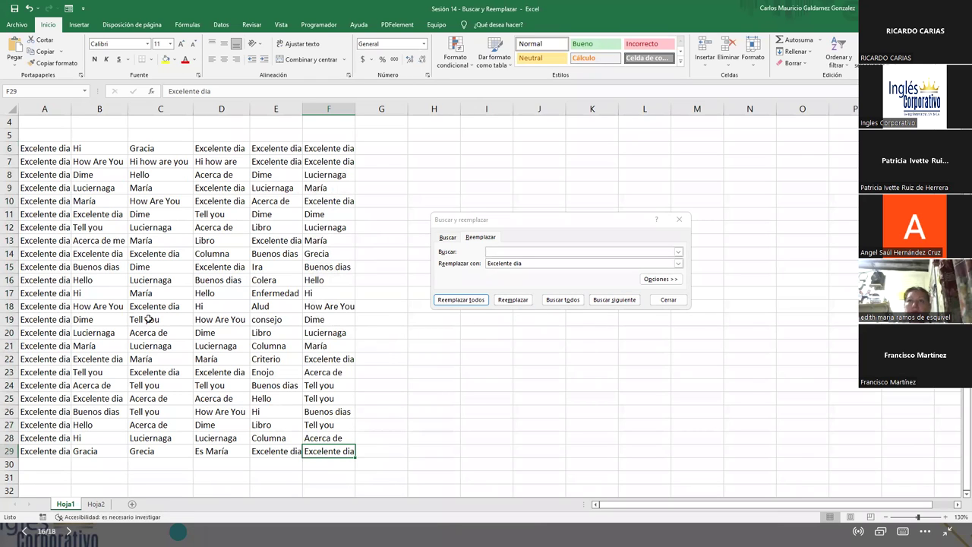
pyautogui.click(449, 238)
pyautogui.click(481, 237)
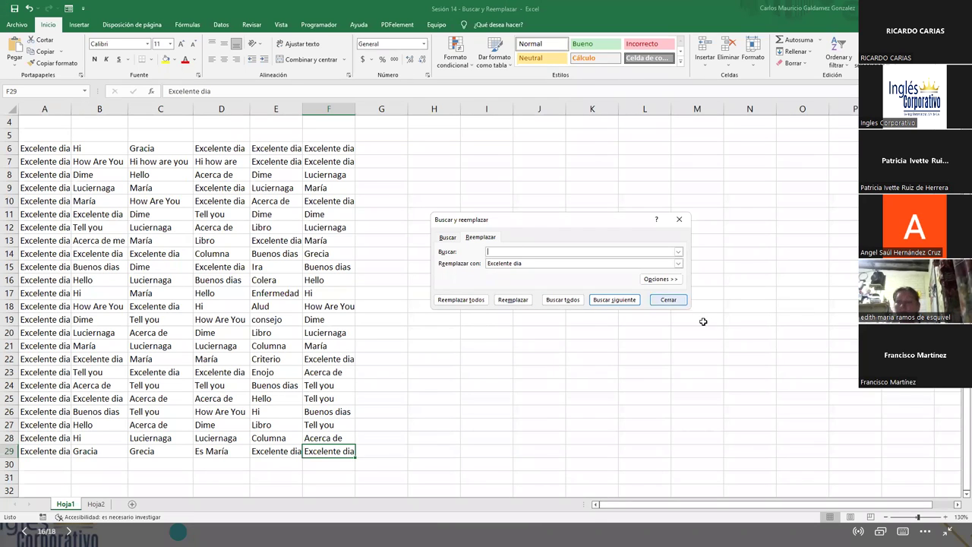
pyautogui.click(445, 239)
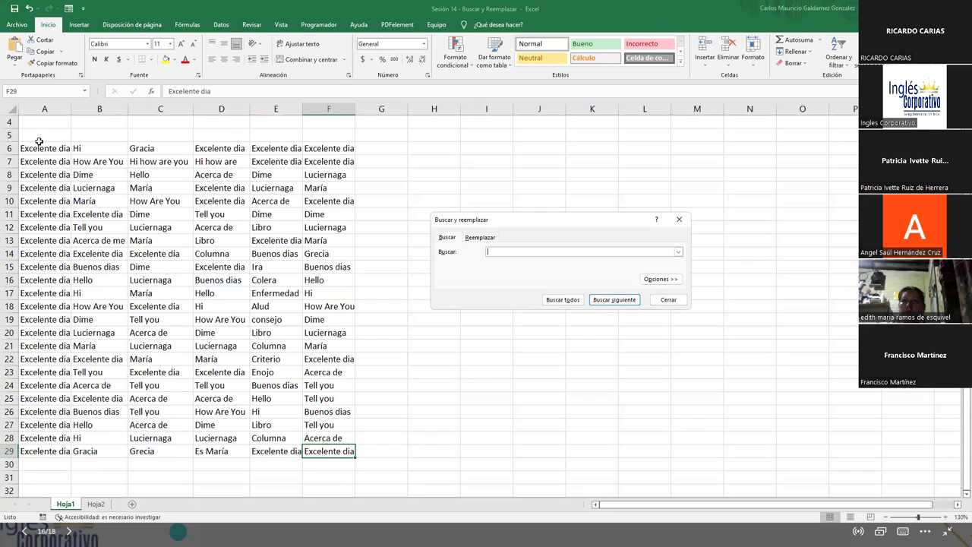
# Step: Clear the contents of A6 to A29 and close the Find and Replace dialog
pyautogui.moveTo(38, 148); pyautogui.dragTo(44, 451)
pyautogui.press('Delete')
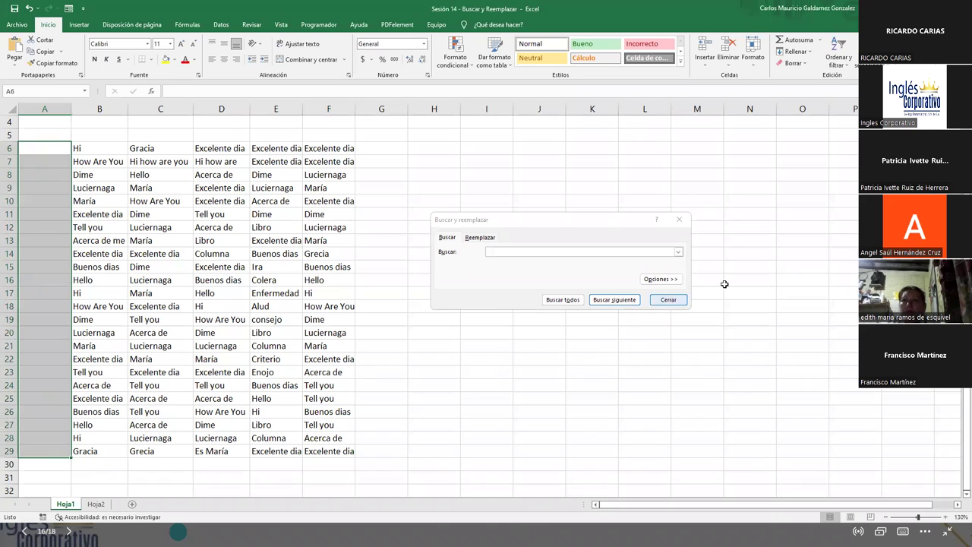
pyautogui.click(667, 302)
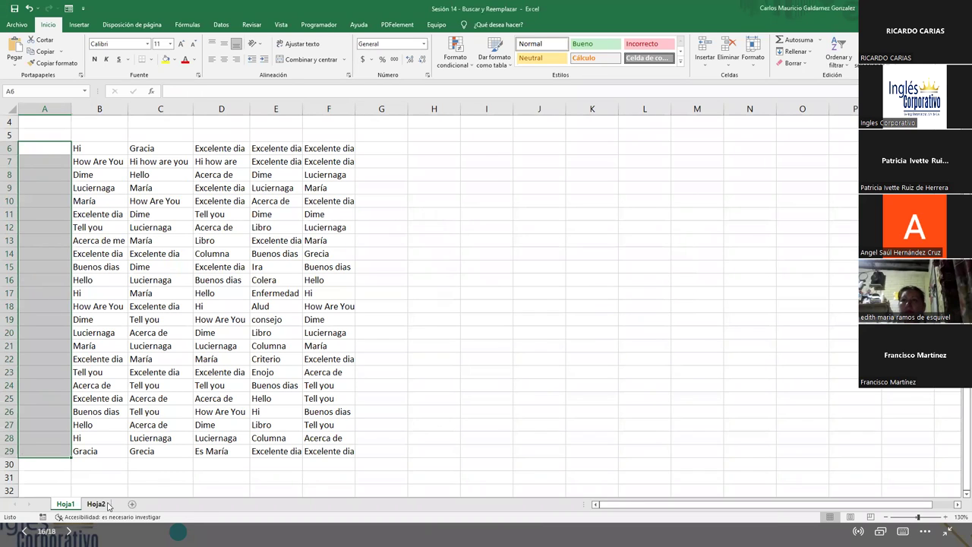
# Step: Switch to Hoja2 and enter "La vaca da" in cell M10
pyautogui.click(95, 505)
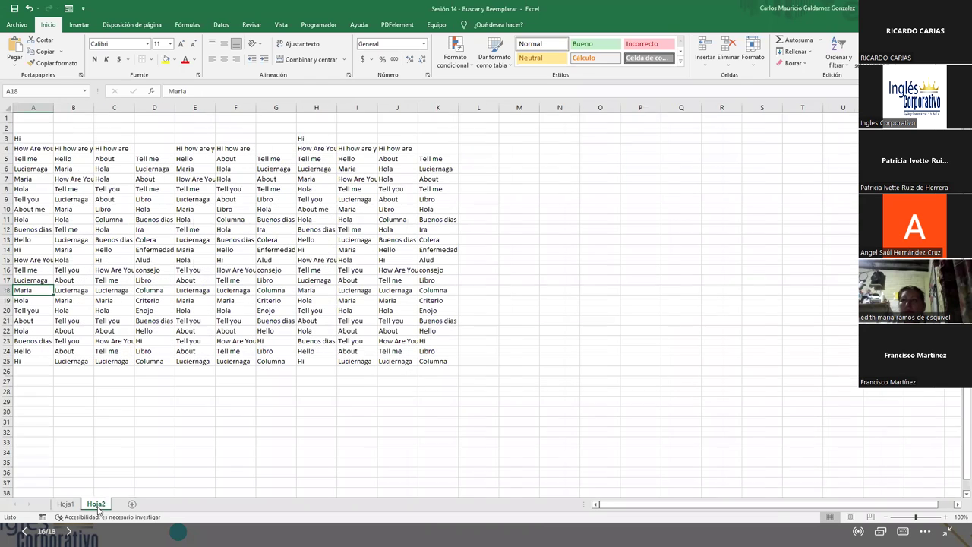
pyautogui.click(197, 430)
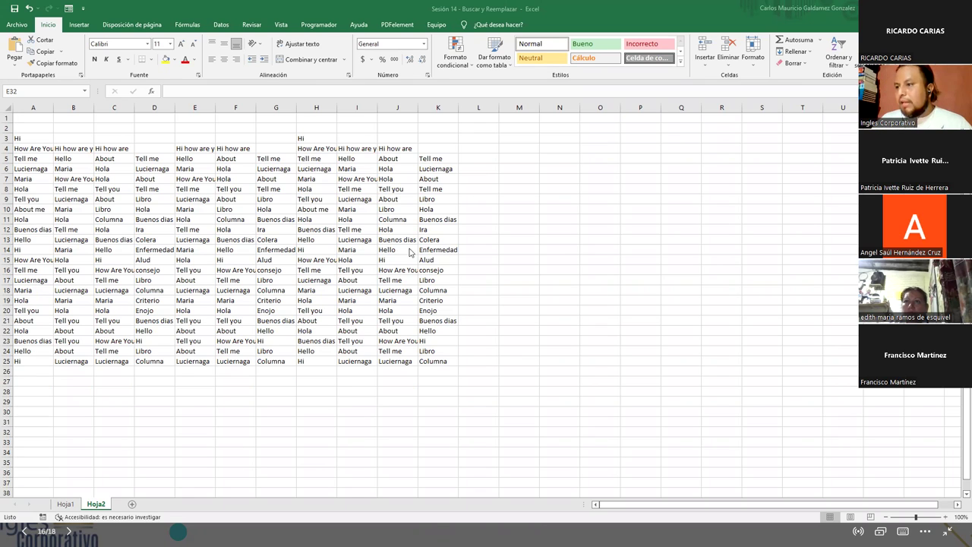
pyautogui.hotkey('ctrl', 'b')
pyautogui.click(479, 249)
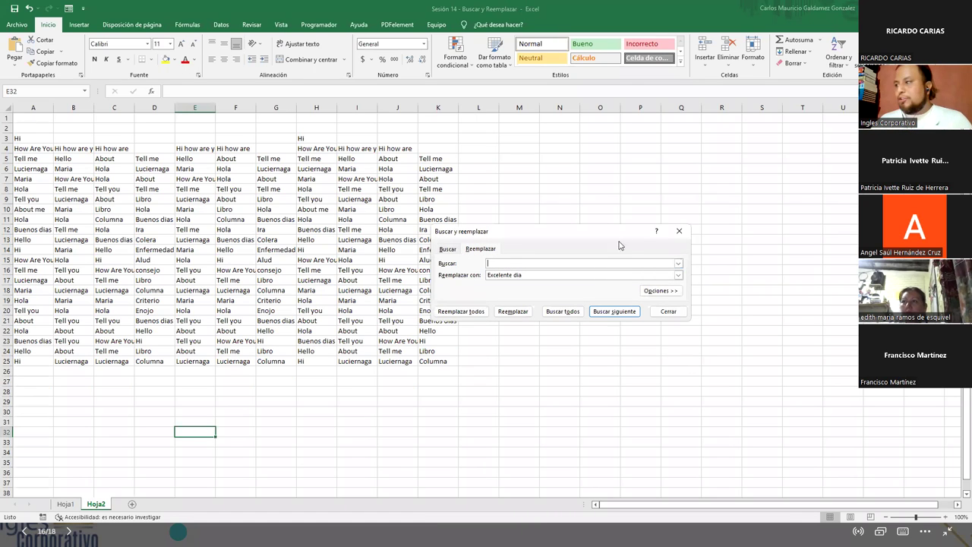
pyautogui.click(679, 231)
pyautogui.click(537, 207)
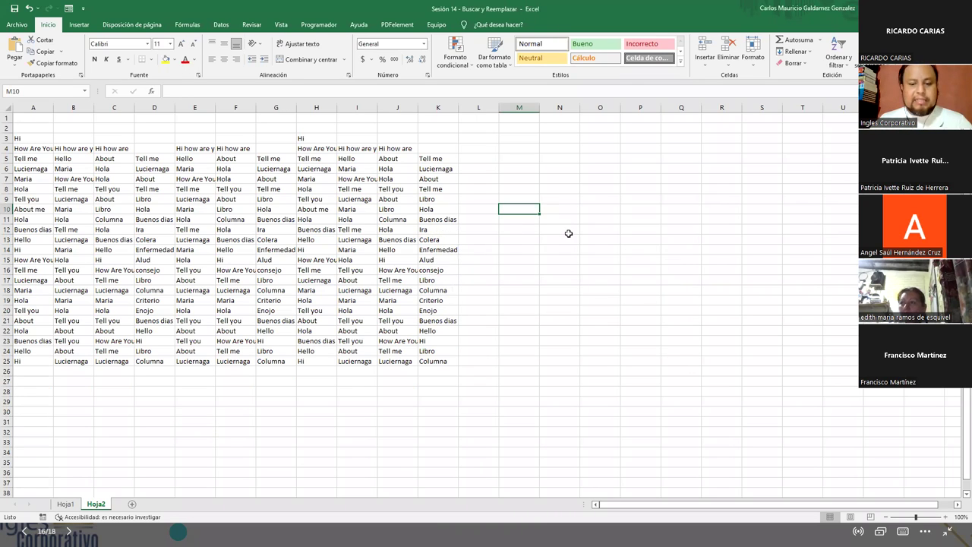
pyautogui.write('La vaca da')
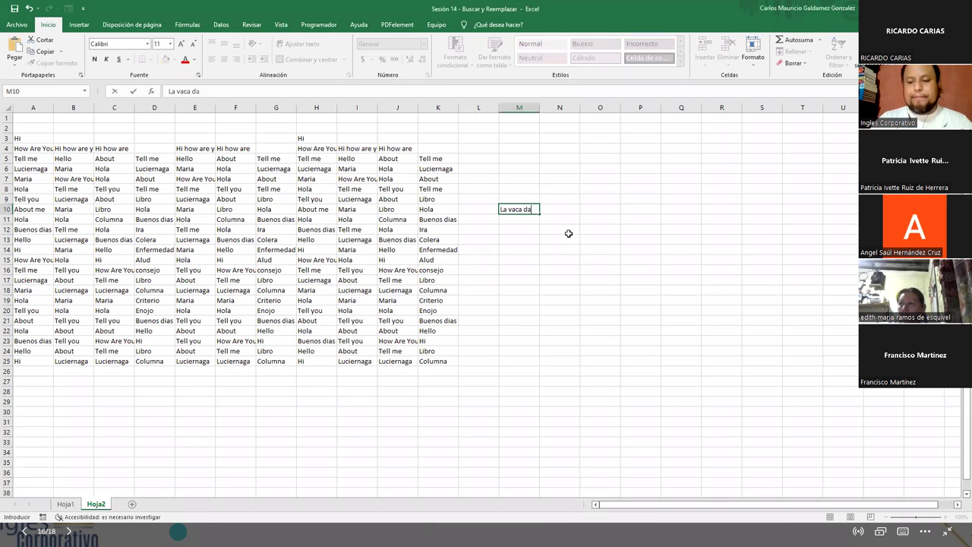
pyautogui.press('Return')
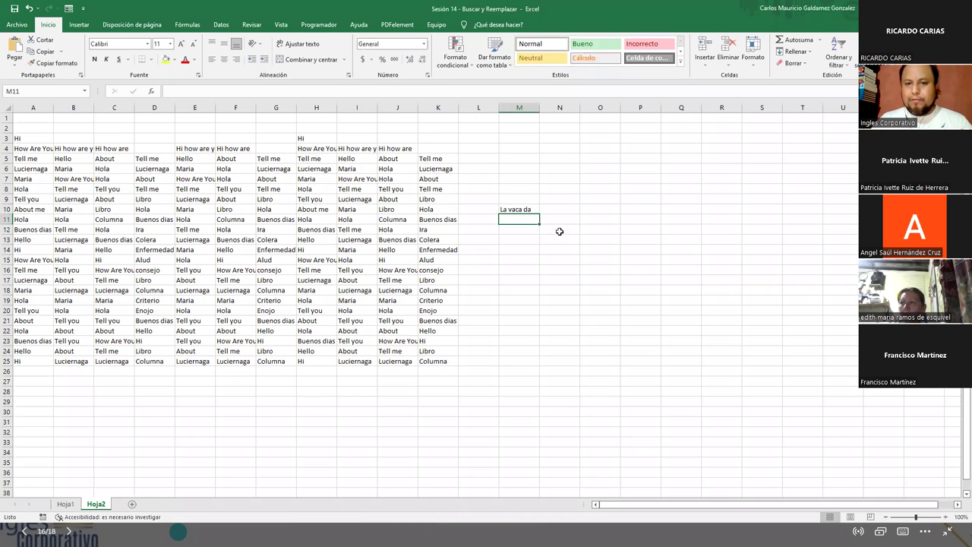
# Step: Find "La vaca da" on Hoja2 and replace it in cell M10 with "La vaca da leche"
pyautogui.click(515, 207)
pyautogui.hotkey('ctrl', 'l')
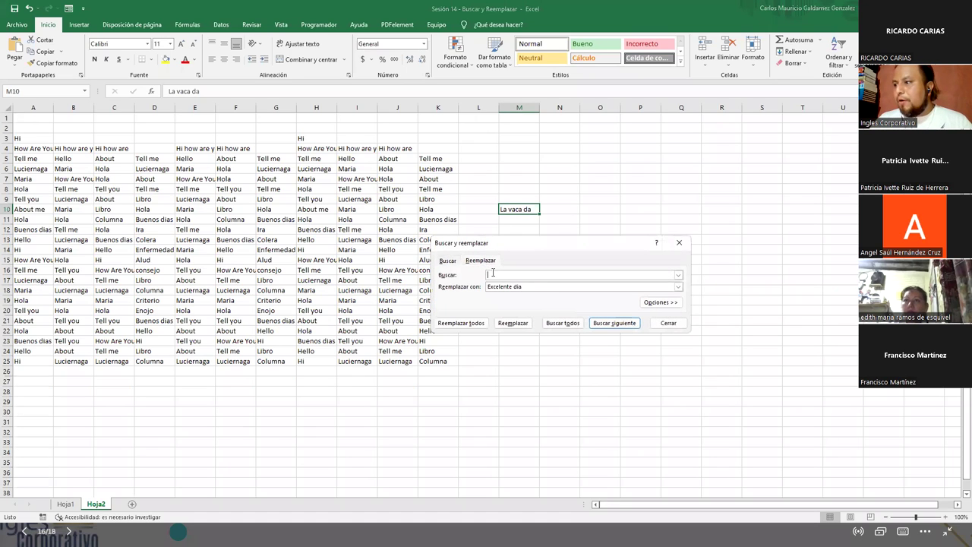
pyautogui.write('La vaca da')
pyautogui.press('Tab')
pyautogui.write('La vaca da leche')
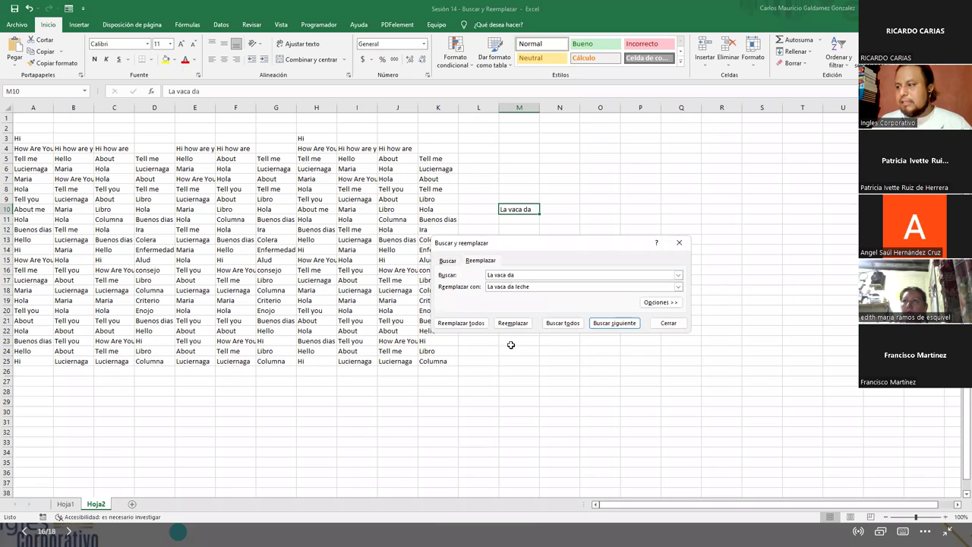
pyautogui.click(561, 325)
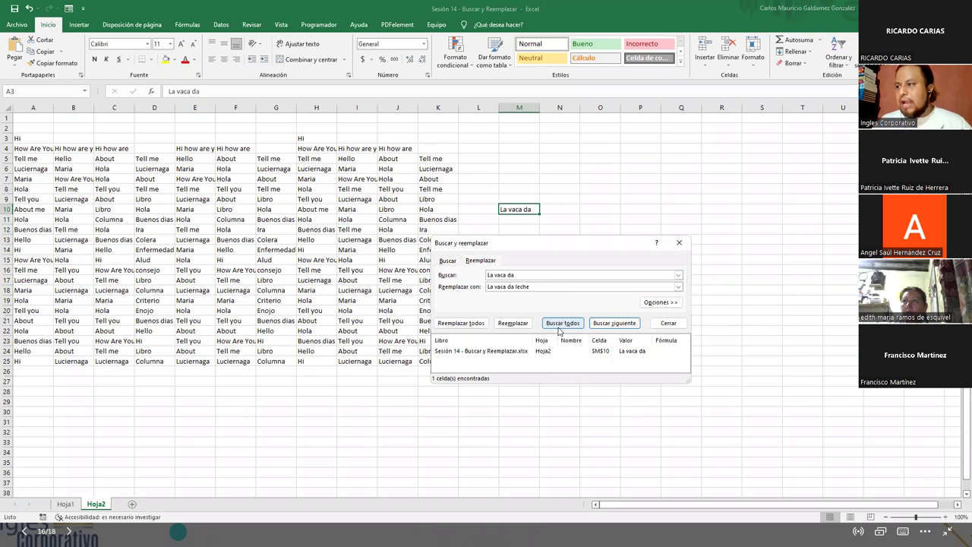
pyautogui.click(506, 323)
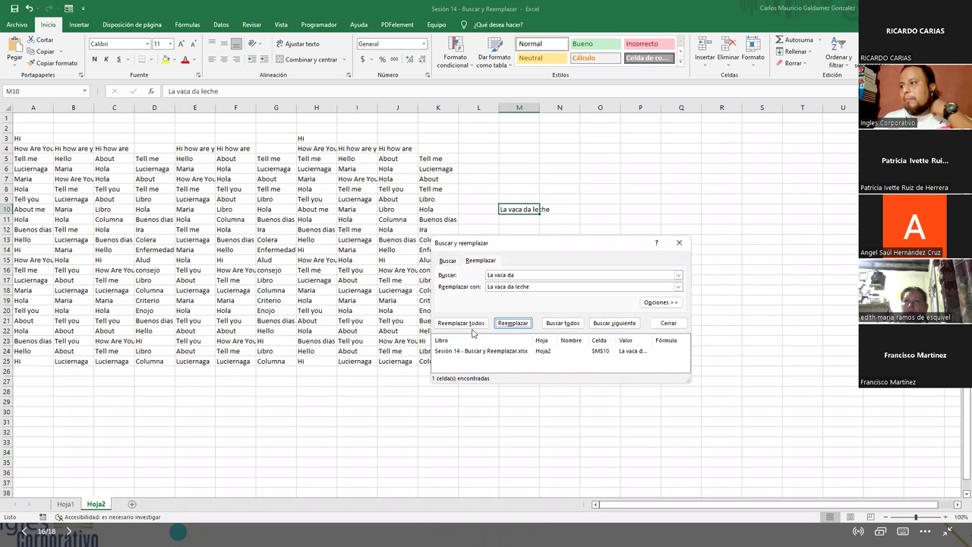
# Step: Extend the search text in the Find and Replace dialog to "La vaca da leche"
pyautogui.click(447, 274)
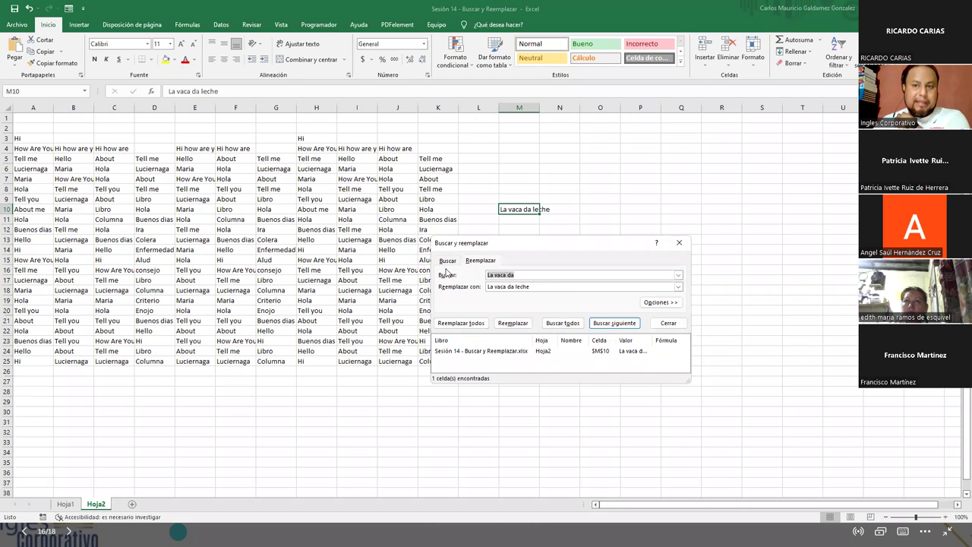
pyautogui.click(532, 287)
pyautogui.moveTo(532, 286); pyautogui.dragTo(487, 286)
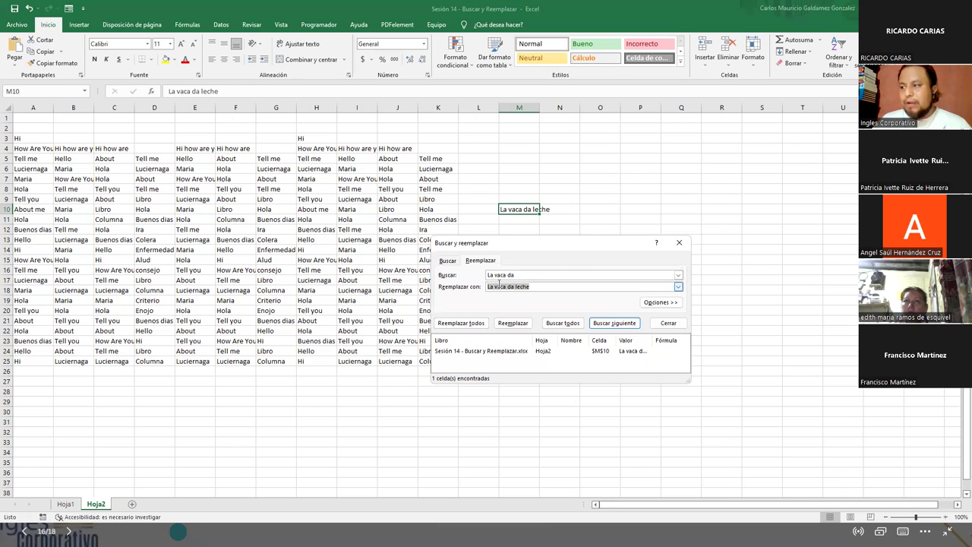
pyautogui.click(521, 275)
pyautogui.write('leche')
pyautogui.press('Tab')
# Step: Change the replacement text to "La vaca nos da muchos productps lacteos."
pyautogui.click(505, 287)
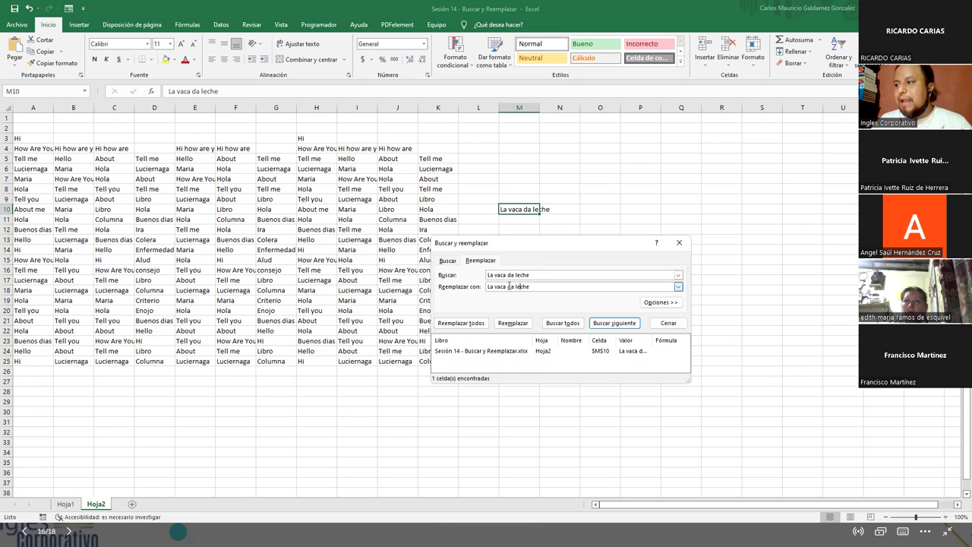
pyautogui.keyDown('shift'); pyautogui.click(569, 290); pyautogui.keyUp('shift')
pyautogui.write('no')
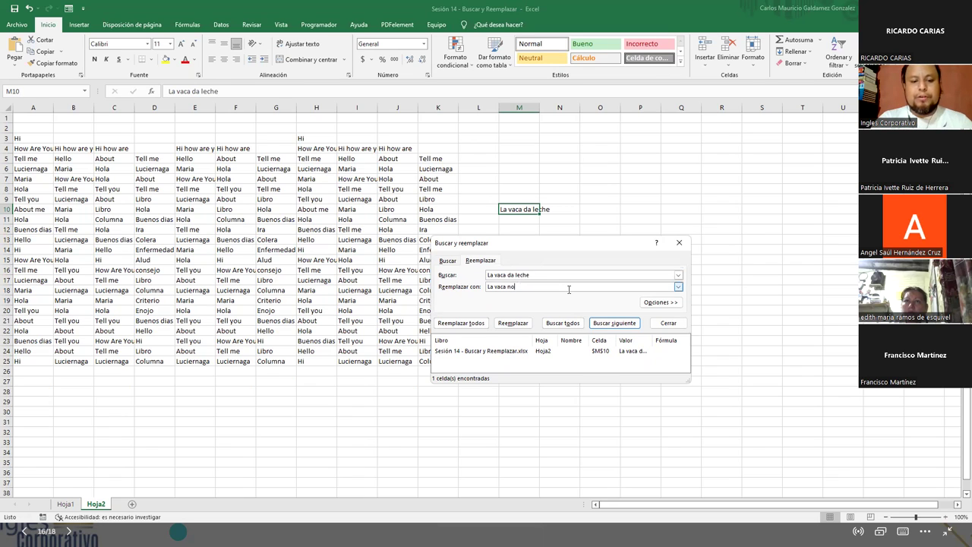
pyautogui.write('s da muchos produc')
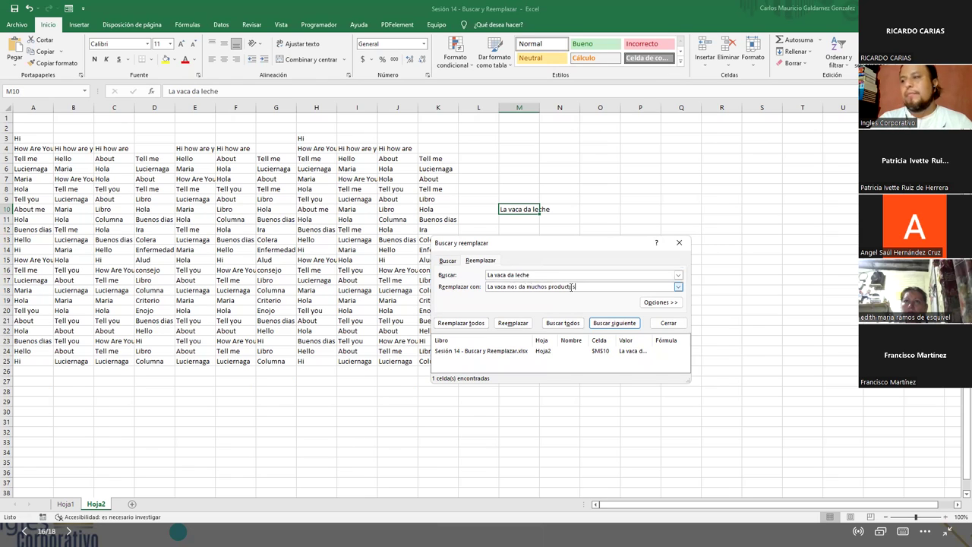
pyautogui.write('tps lac')
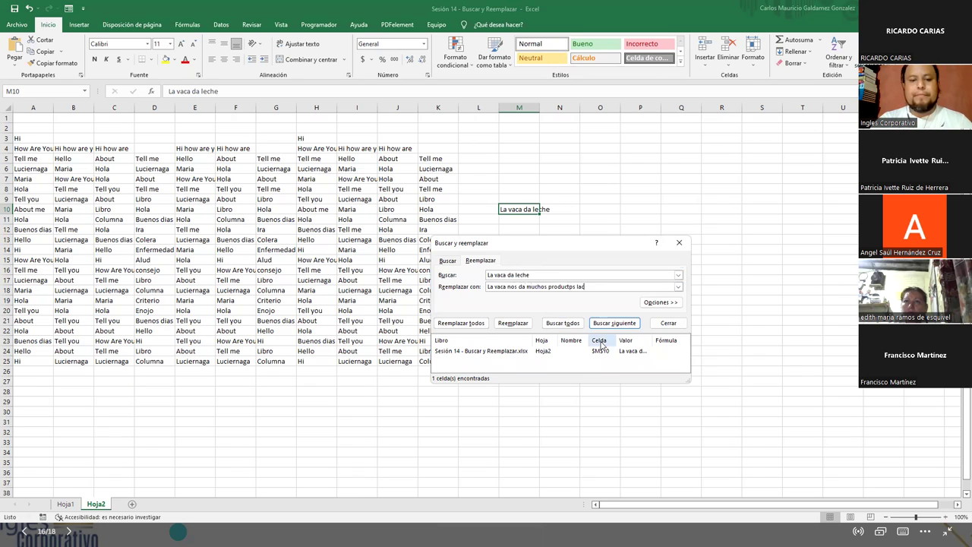
pyautogui.write('toeos.')
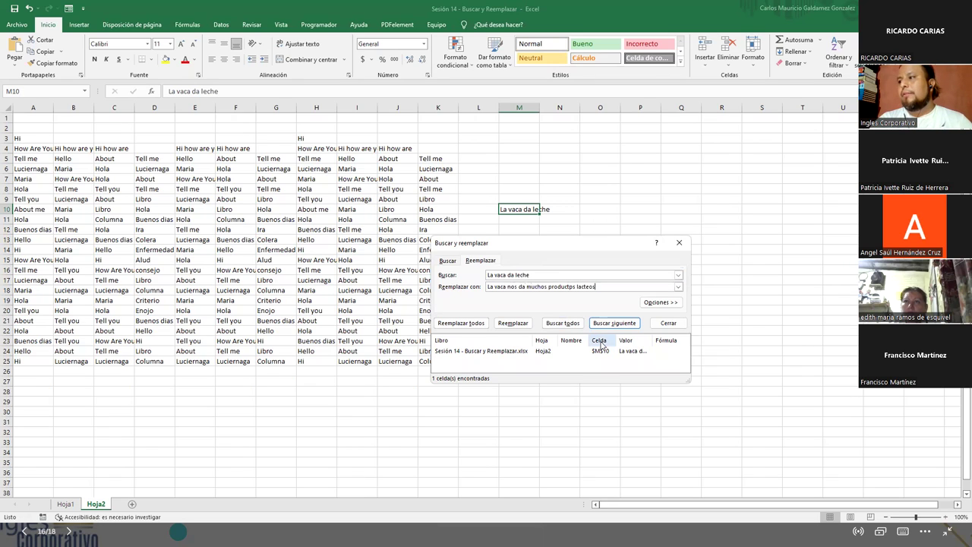
# Step: Find all matches of "La vaca da leche" and replace the one in cell M10 with the new sentence
pyautogui.click(566, 323)
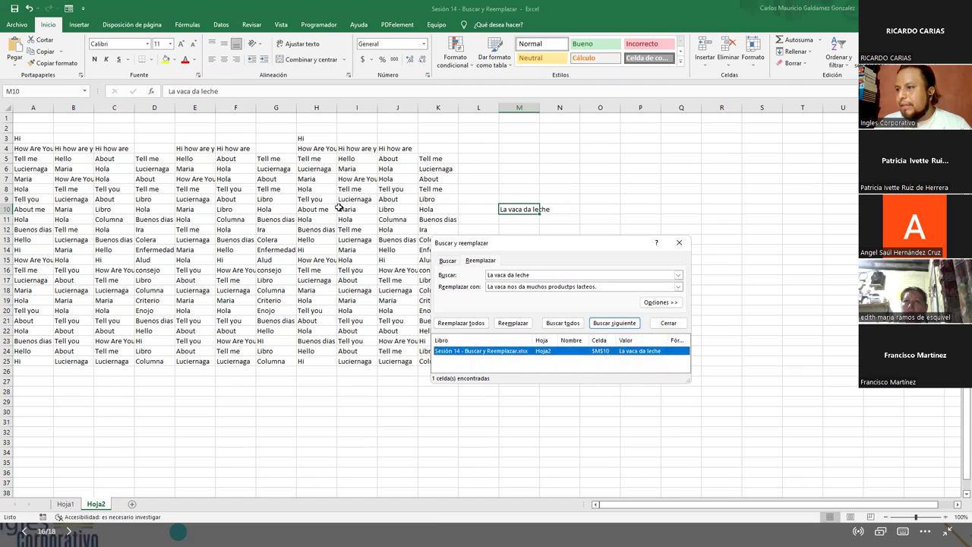
pyautogui.click(513, 323)
pyautogui.click(521, 211)
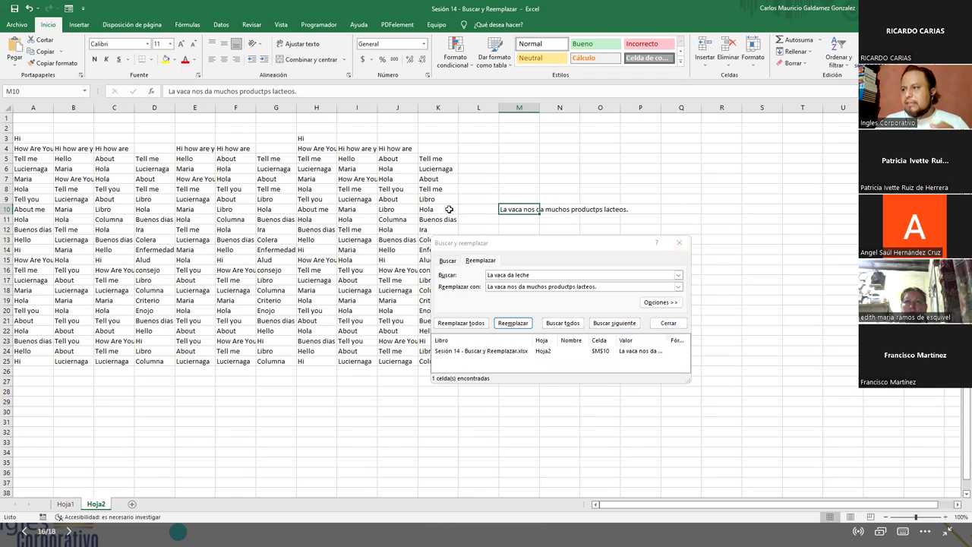
# Step: Move the Find and Replace dialog clear of the data and set the search text to "Hello"
pyautogui.moveTo(505, 243); pyautogui.dragTo(619, 251)
pyautogui.click(618, 281)
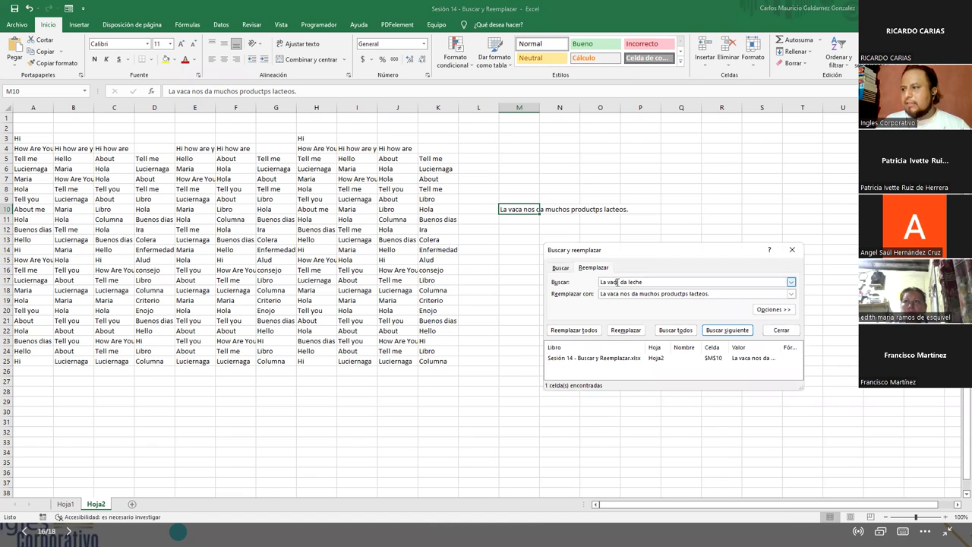
pyautogui.hotkey('shift', 'End')
pyautogui.press('Delete')
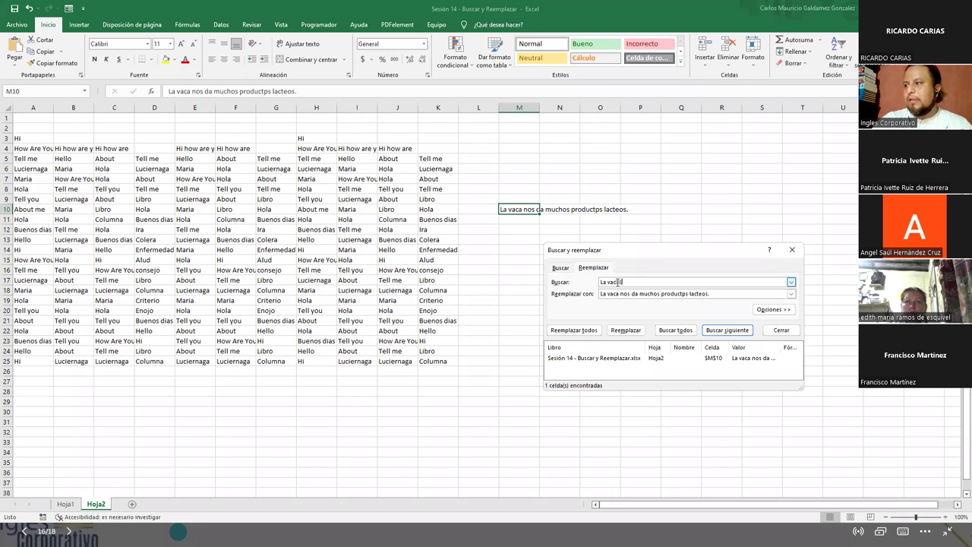
pyautogui.press('BackSpace')
pyautogui.press('BackSpace')
pyautogui.press('BackSpace')
pyautogui.press('BackSpace')
pyautogui.press('BackSpace')
pyautogui.press('BackSpace')
pyautogui.write('Hello')
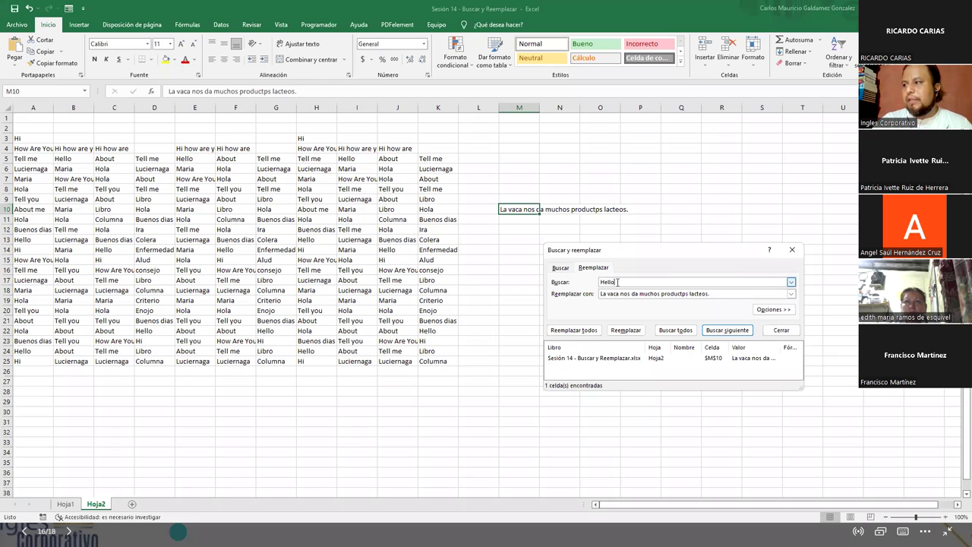
# Step: Set the replacement text to "My name is" and list all cells containing "Hello" on Hoja2
pyautogui.press('Tab')
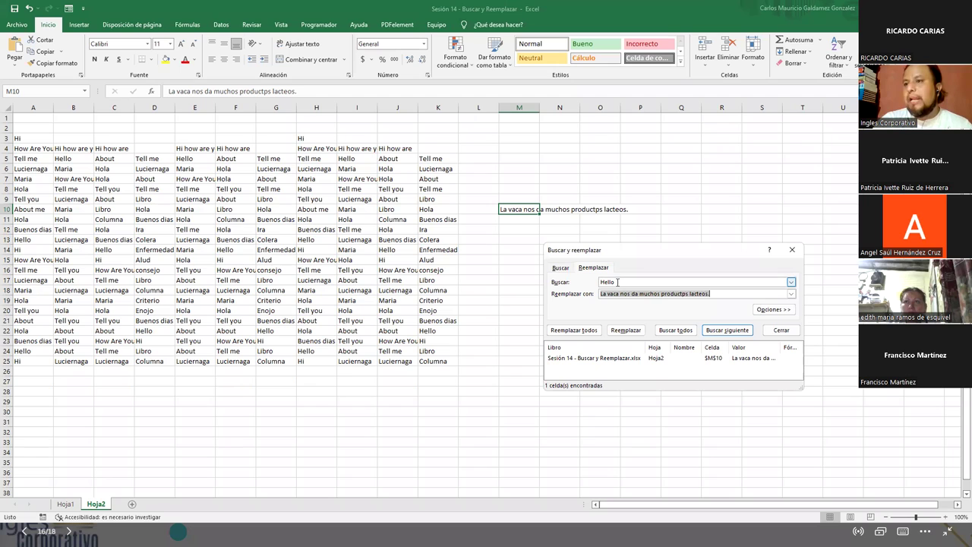
pyautogui.write('My name is')
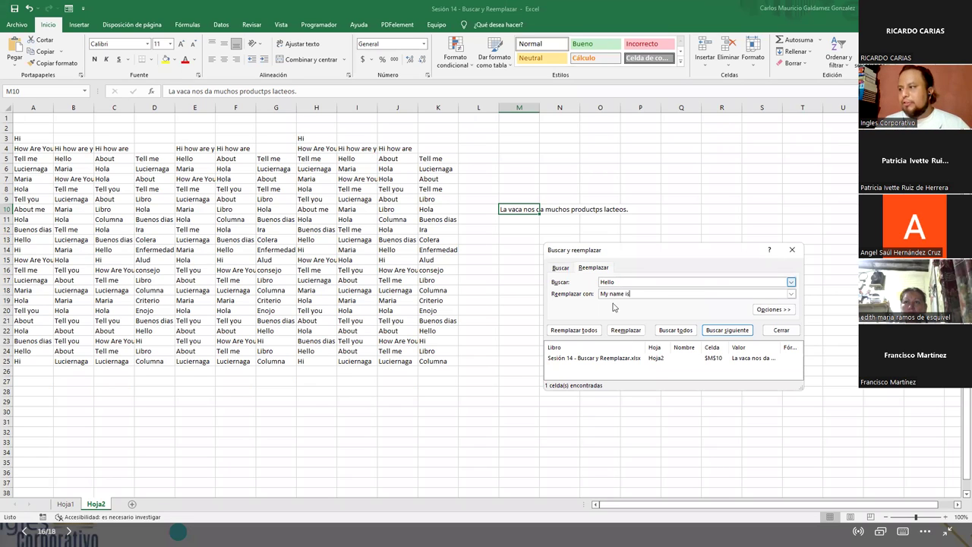
pyautogui.click(712, 337)
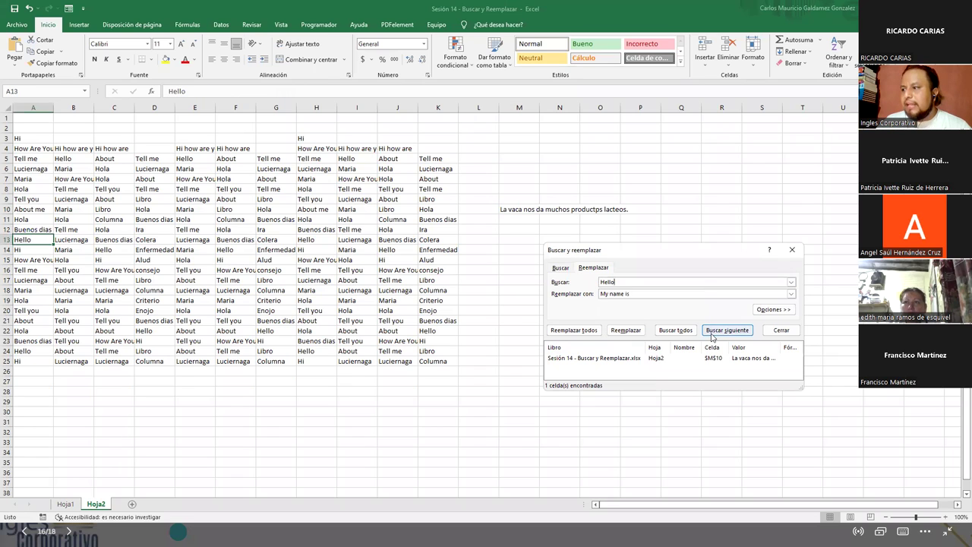
pyautogui.click(683, 332)
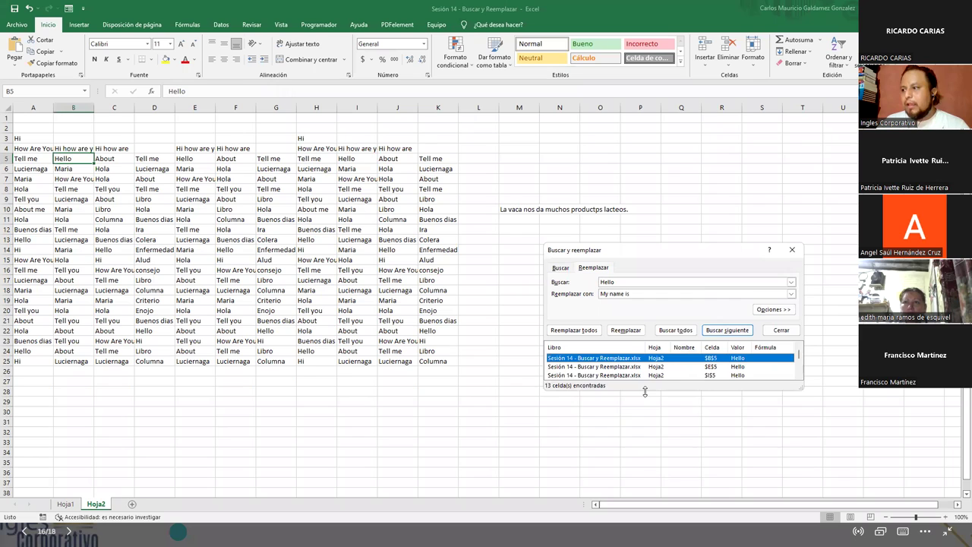
# Step: Enlarge the results list to show every "Hello" match and replace the one in cell I5 with "My name is"
pyautogui.moveTo(645, 391); pyautogui.dragTo(645, 482)
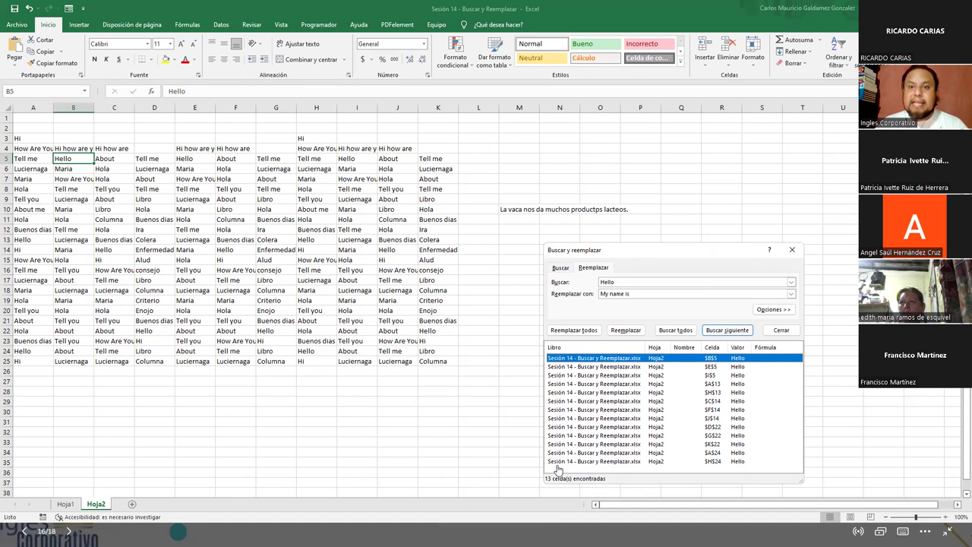
pyautogui.click(626, 281)
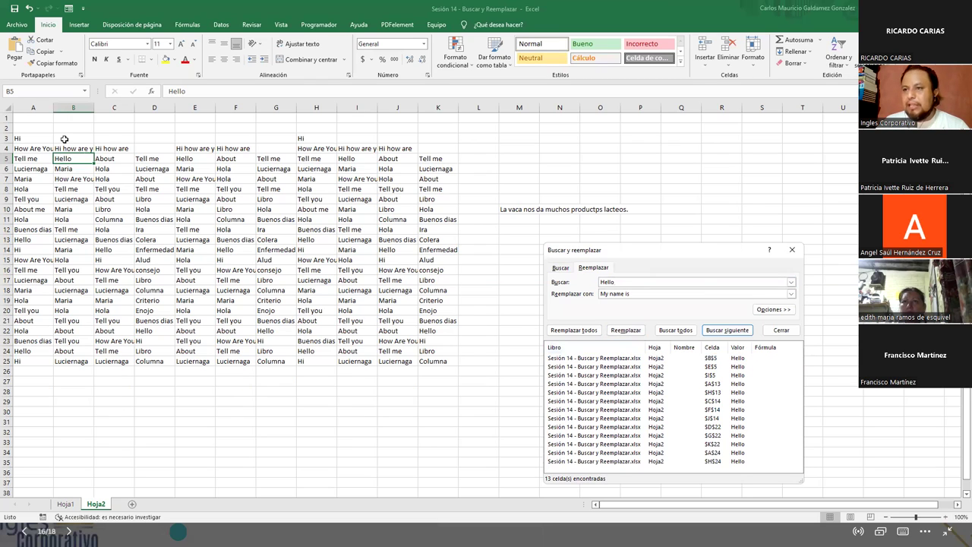
pyautogui.click(599, 360)
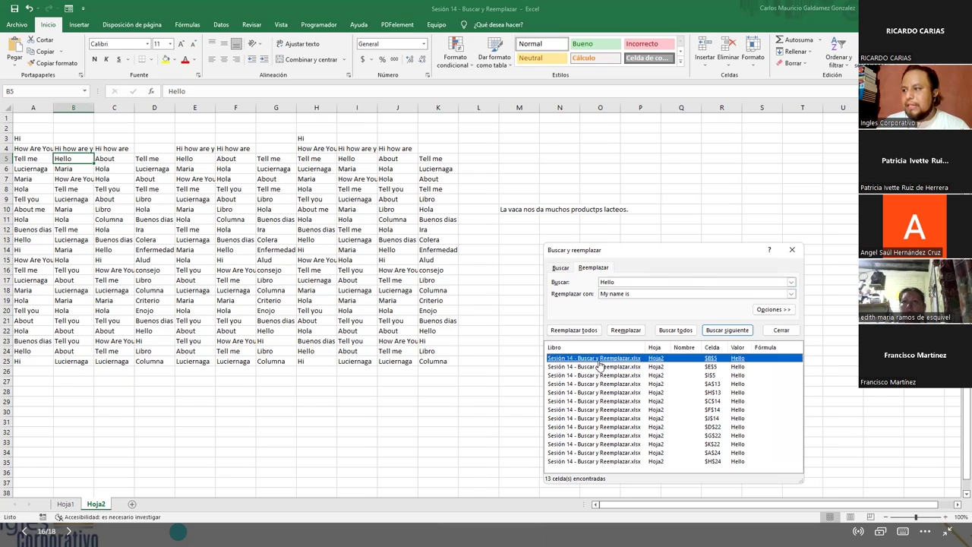
pyautogui.click(597, 366)
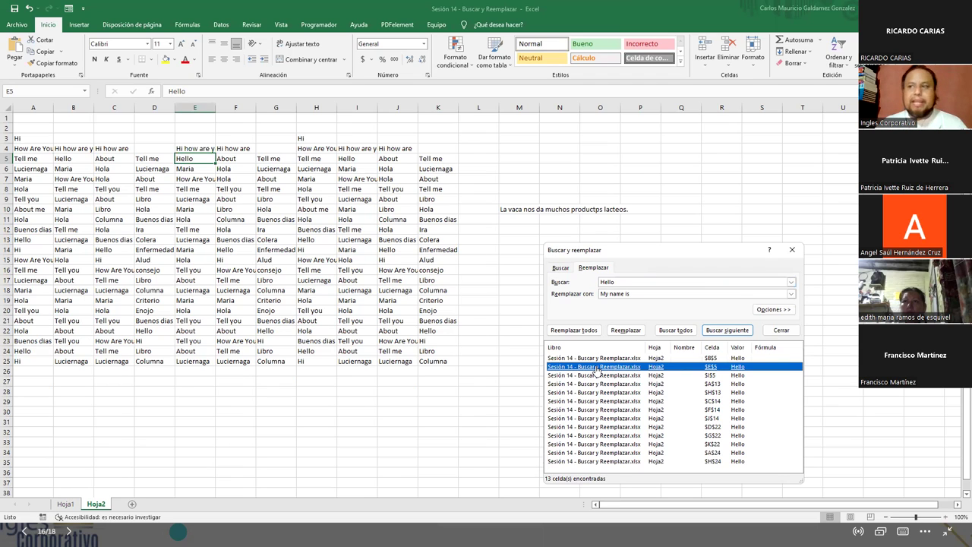
pyautogui.click(592, 375)
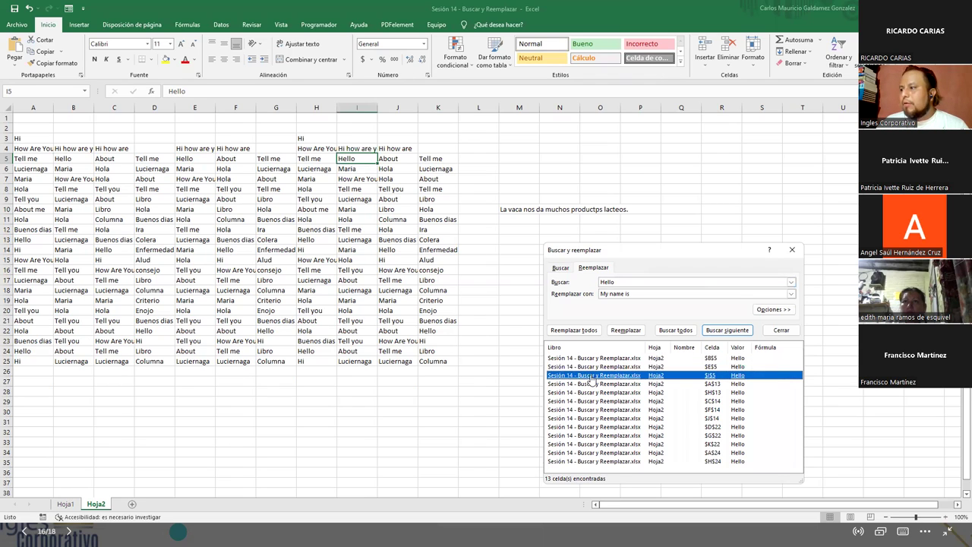
pyautogui.click(633, 333)
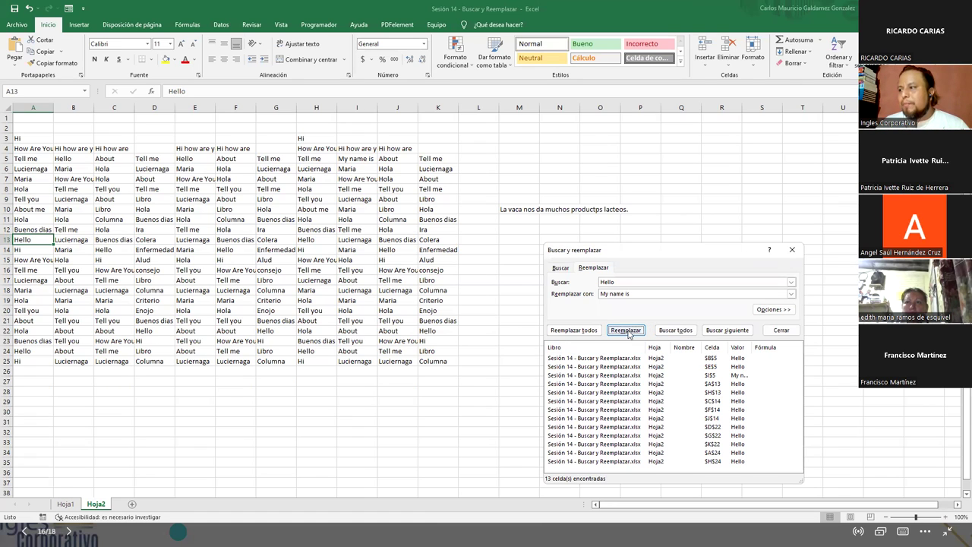
# Step: Go through the remaining "Hello" matches and replace the one in cell C14 with "My name is"
pyautogui.click(715, 333)
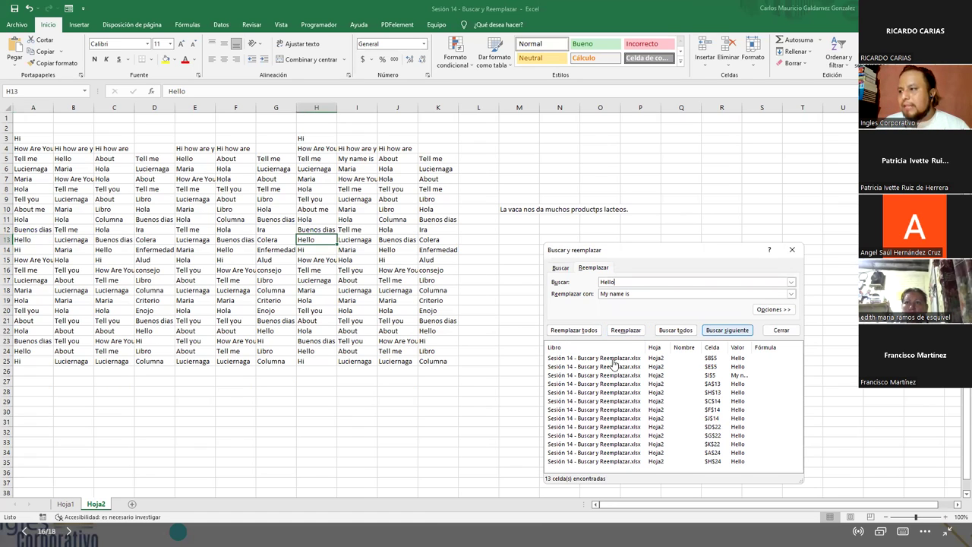
pyautogui.click(568, 369)
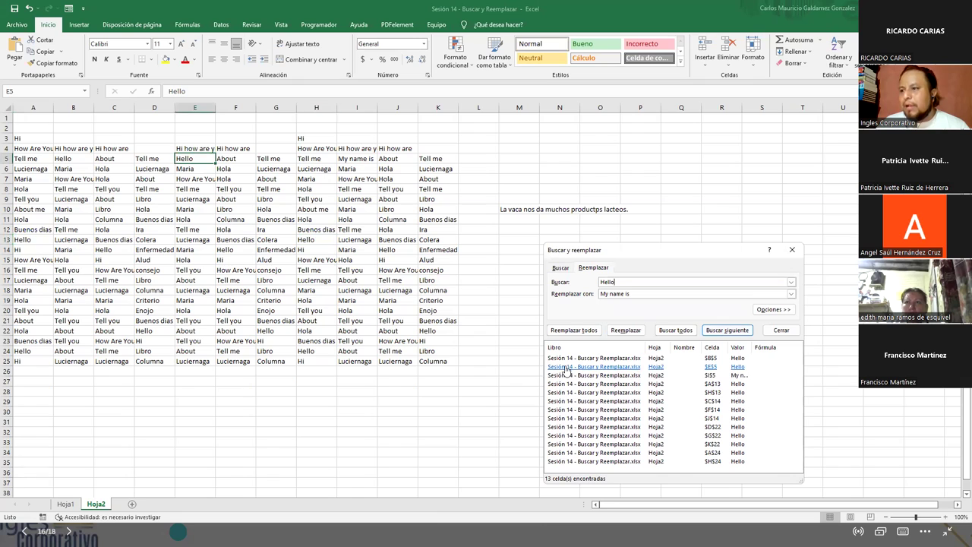
pyautogui.click(719, 333)
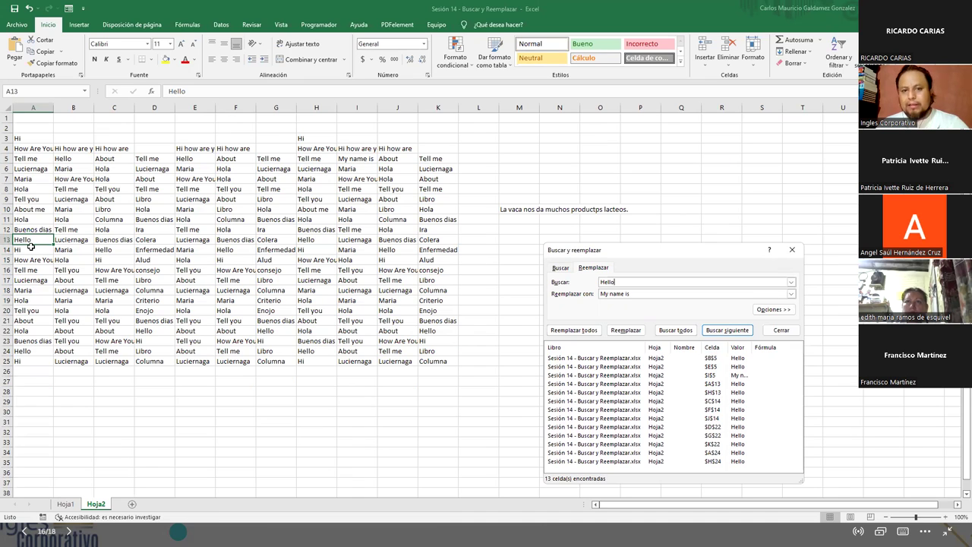
pyautogui.click(567, 385)
pyautogui.click(566, 394)
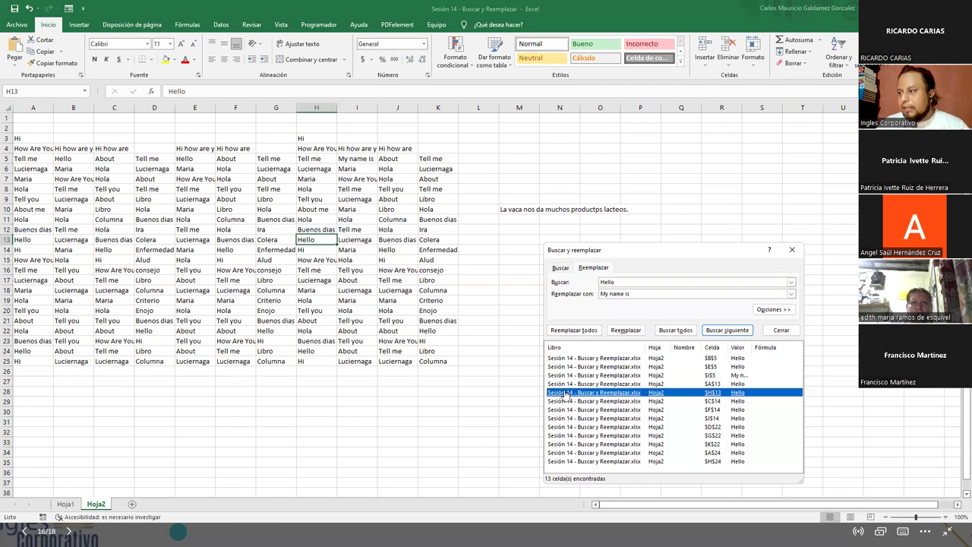
pyautogui.click(561, 403)
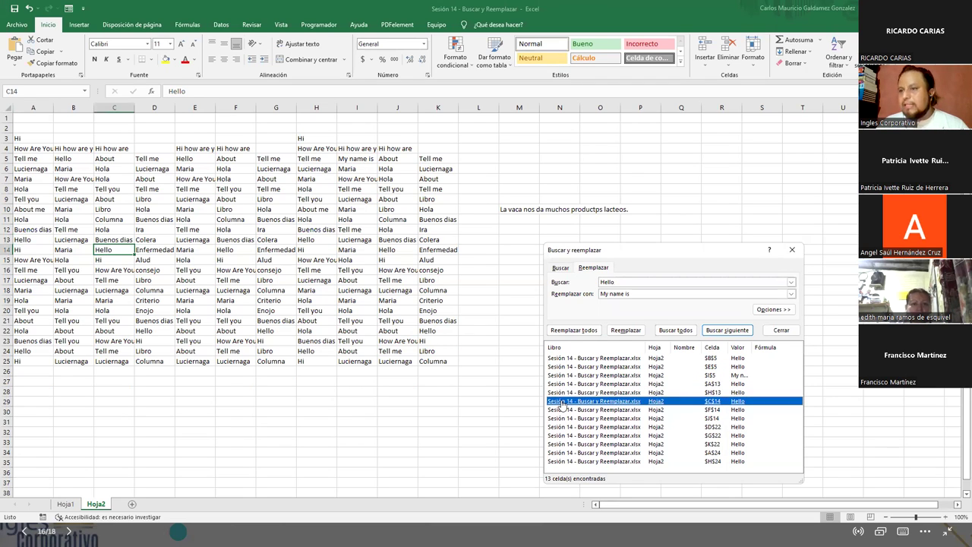
pyautogui.click(626, 329)
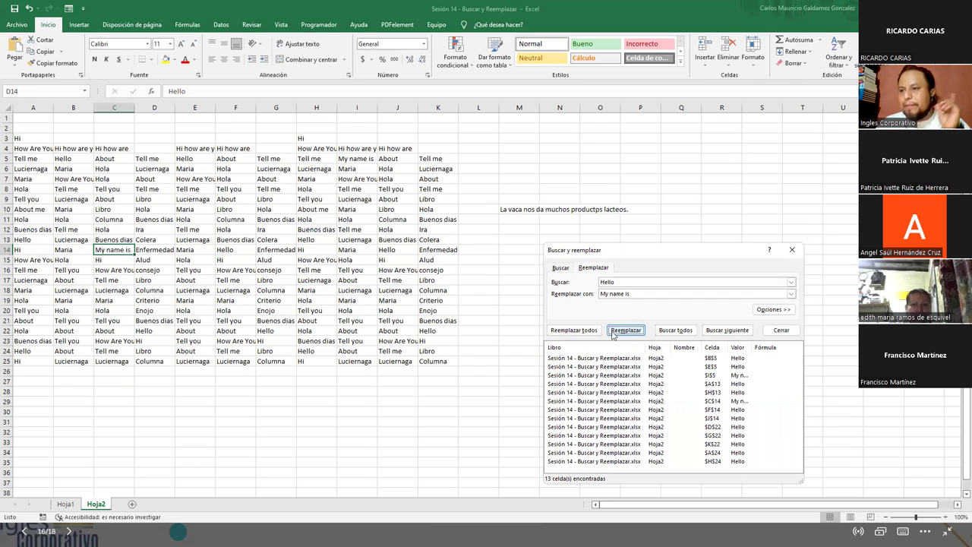
pyautogui.click(127, 253)
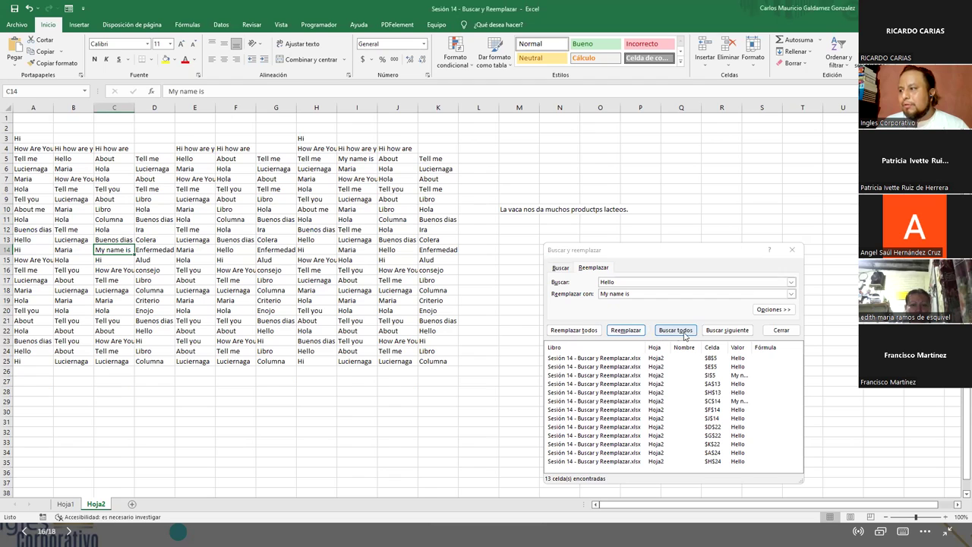
# Step: Find the next "Hello" matches up to cell D22, replace that one with "My name is" and select the cell
pyautogui.click(726, 330)
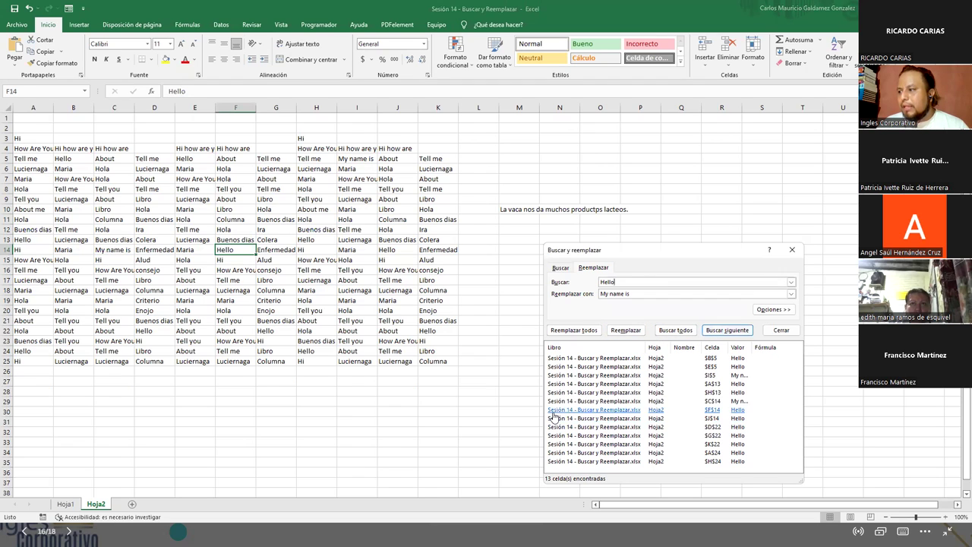
pyautogui.click(726, 330)
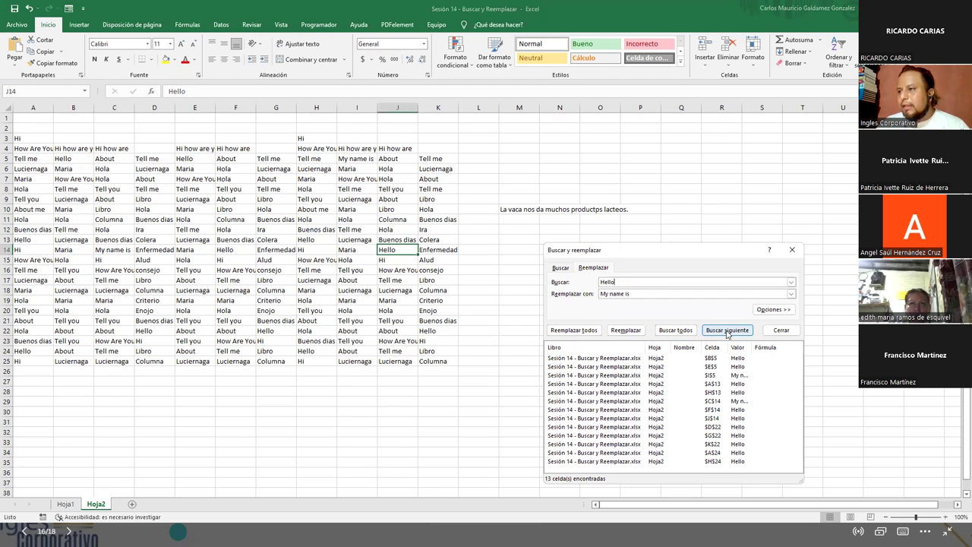
pyautogui.click(726, 331)
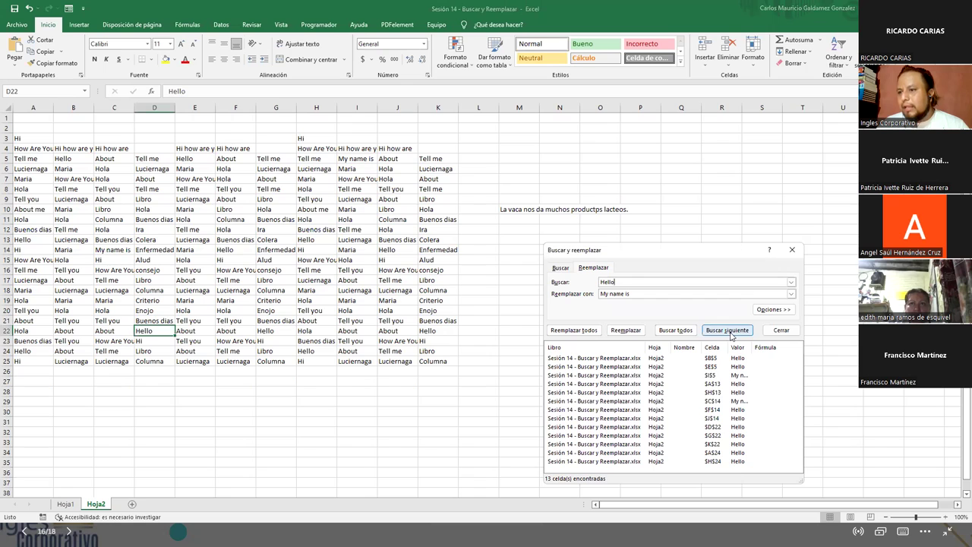
pyautogui.click(623, 330)
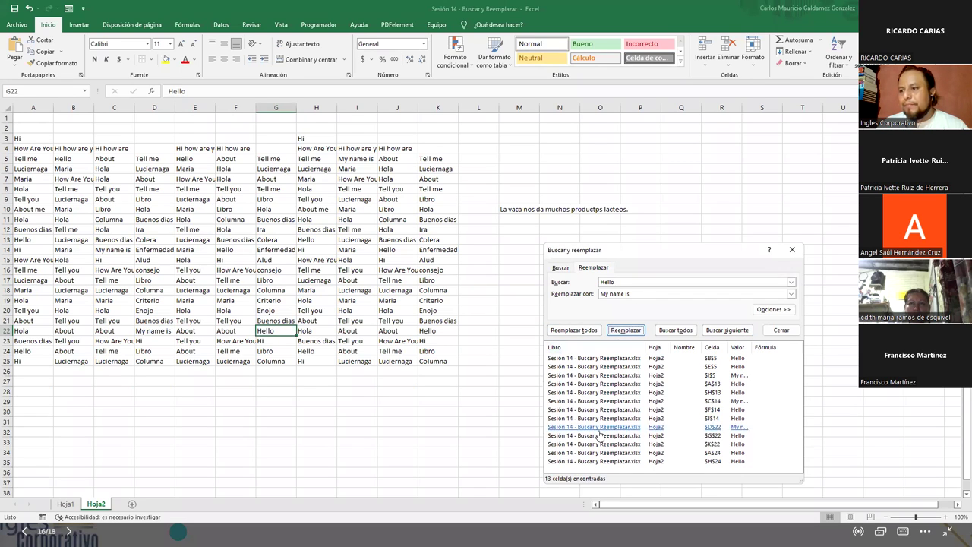
pyautogui.click(156, 331)
# Step: Find all cells containing "My name is" on Hoja2, then close the Find and Replace dialog
pyautogui.click(604, 293)
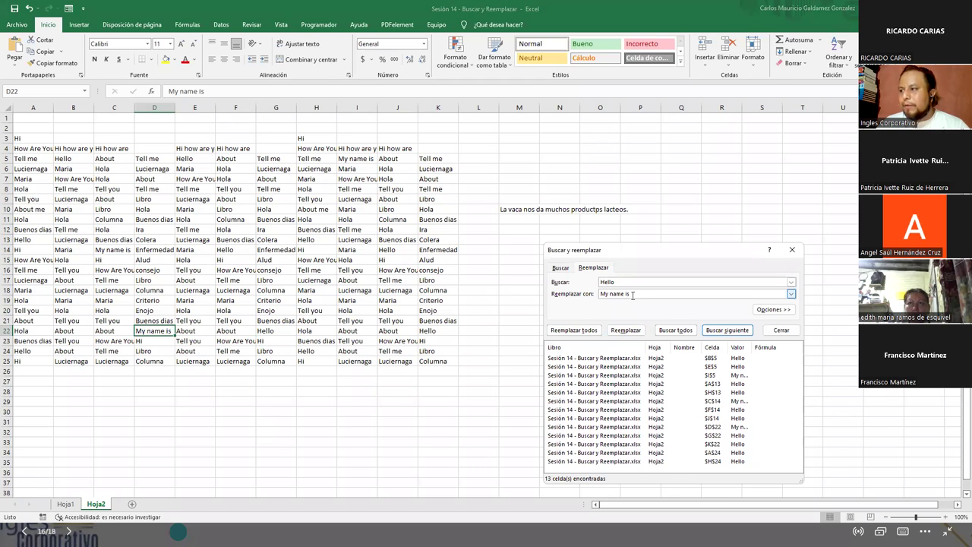
pyautogui.click(560, 271)
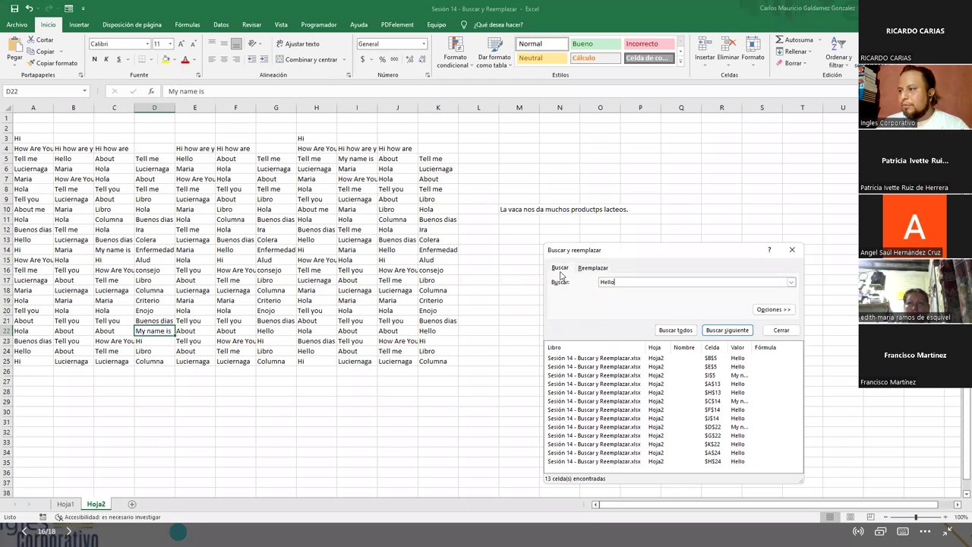
pyautogui.doubleClick(607, 281)
pyautogui.write('My name is')
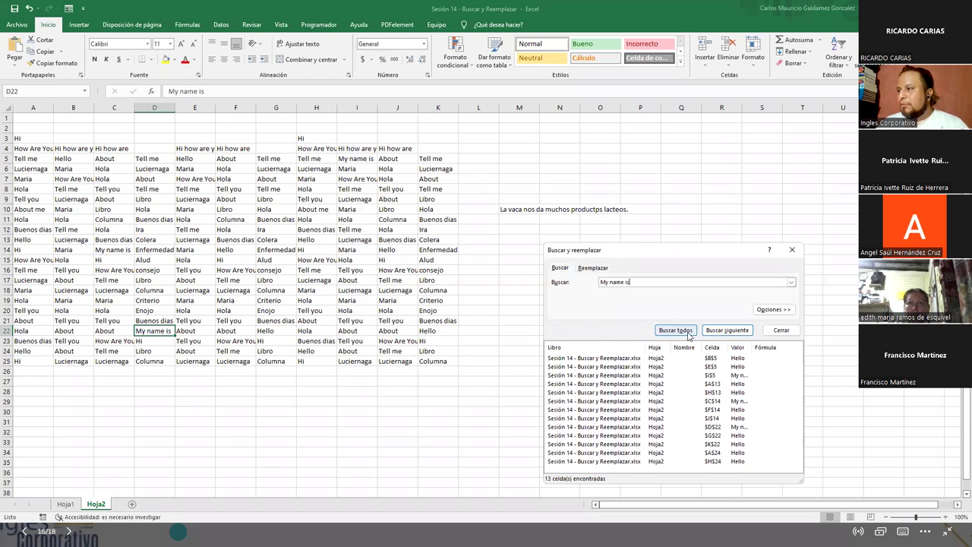
pyautogui.click(688, 332)
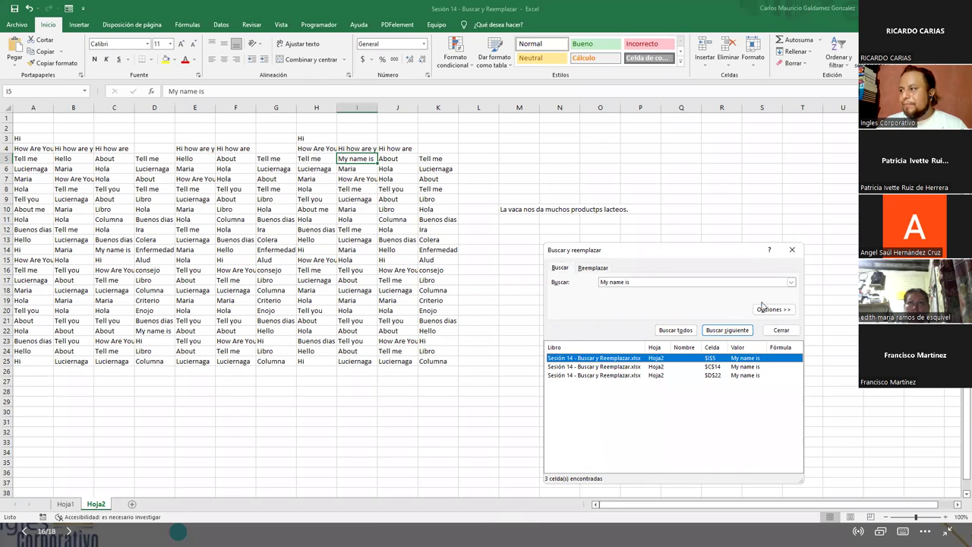
pyautogui.click(791, 250)
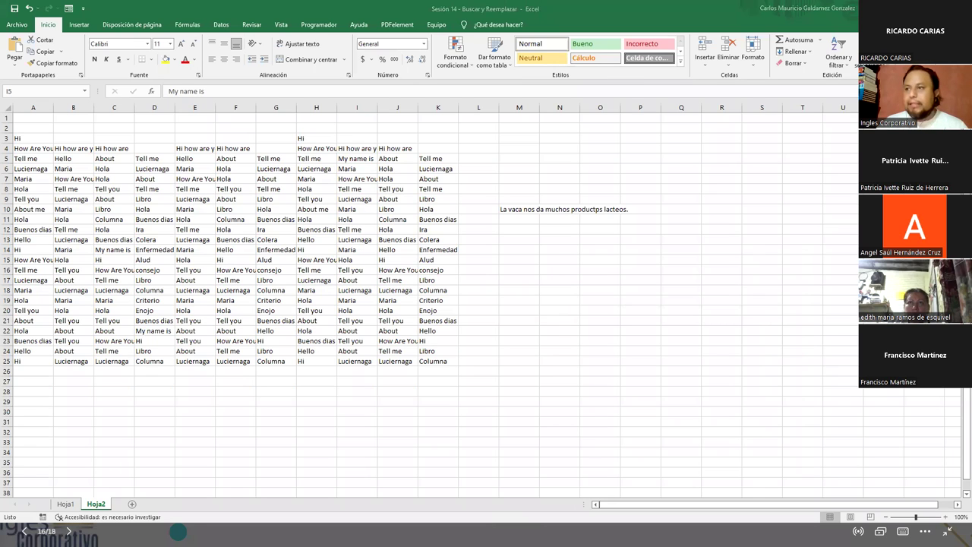
# Step: Save a copy of the workbook to the Escritorio folder under the name "Sesión 14 - Buscar y Reemplazar"
pyautogui.click(17, 28)
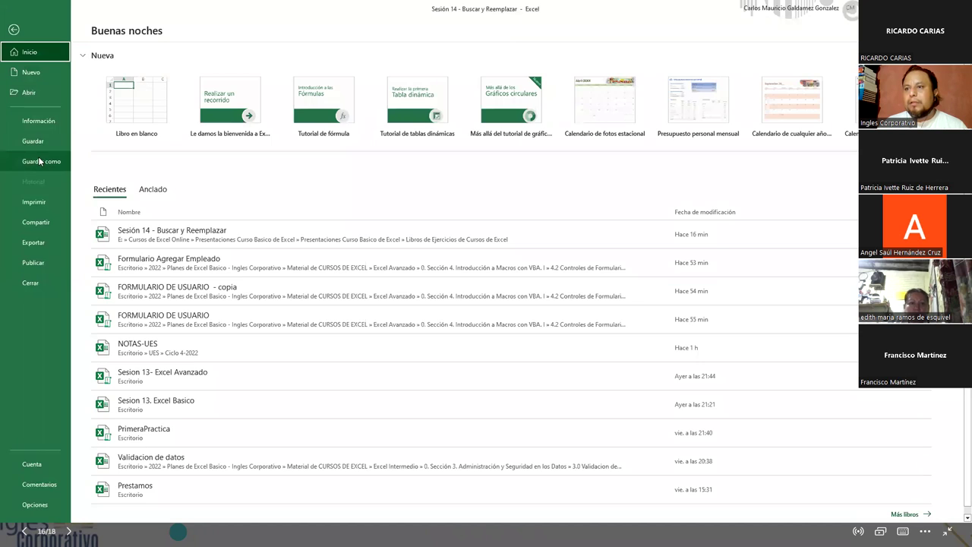
pyautogui.click(31, 161)
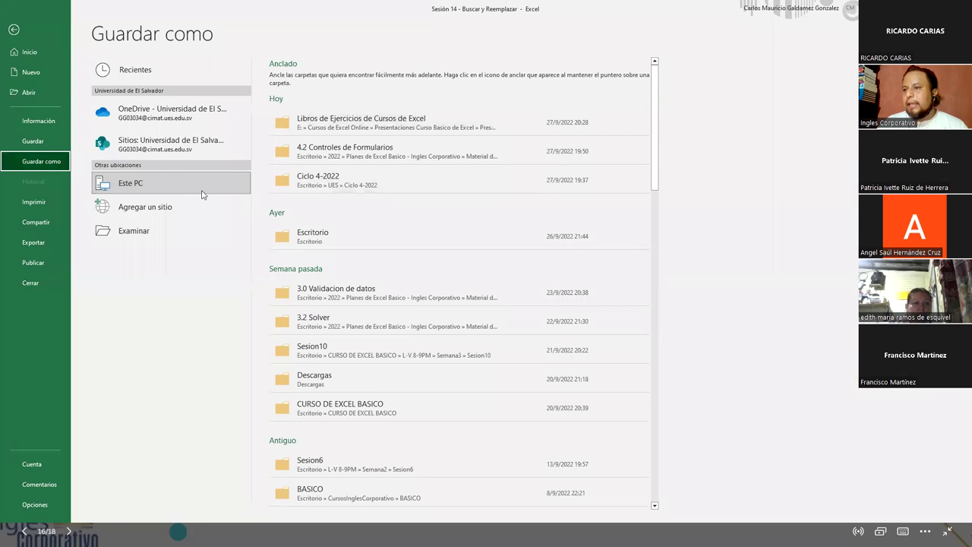
pyautogui.click(311, 239)
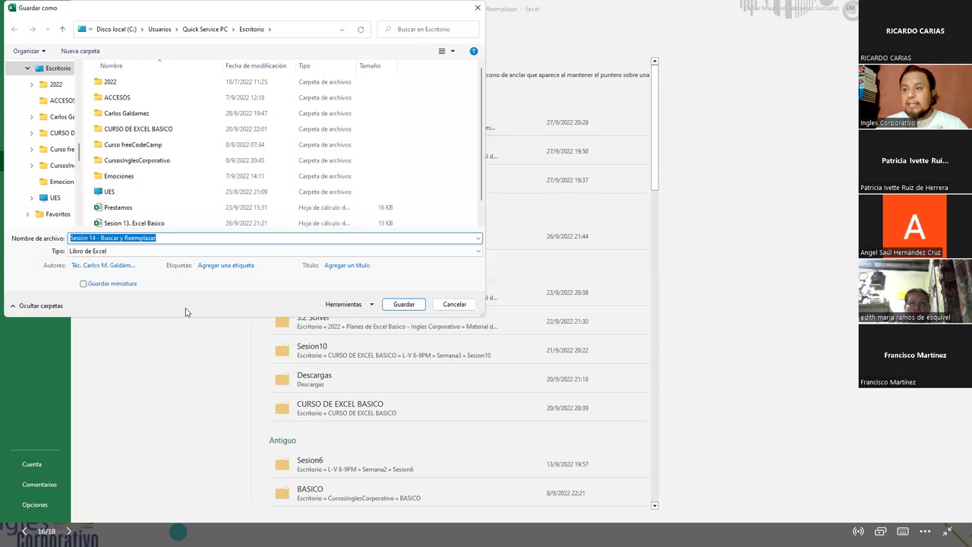
pyautogui.click(403, 304)
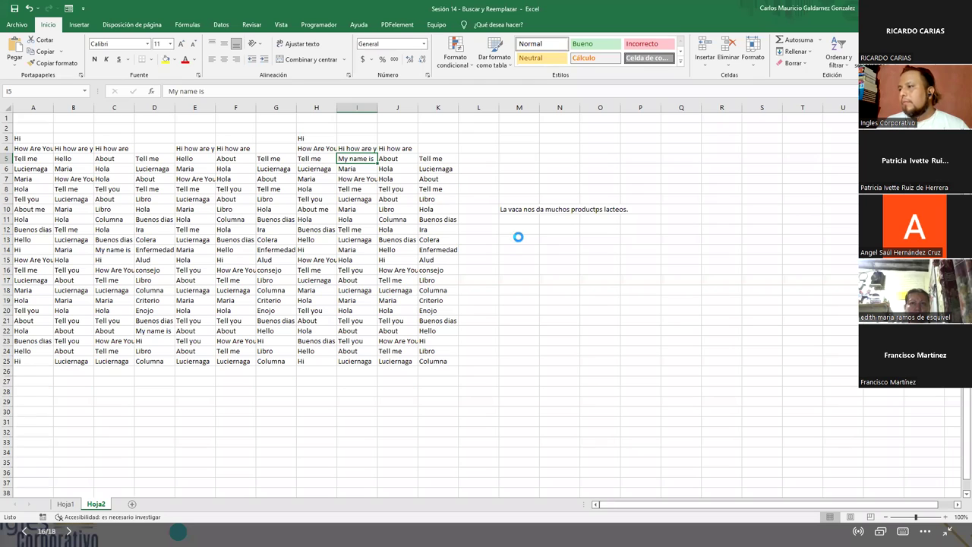
# Step: Select the sentence in cell M10, then switch to sheet Hoja1 and select cell A19
pyautogui.click(509, 209)
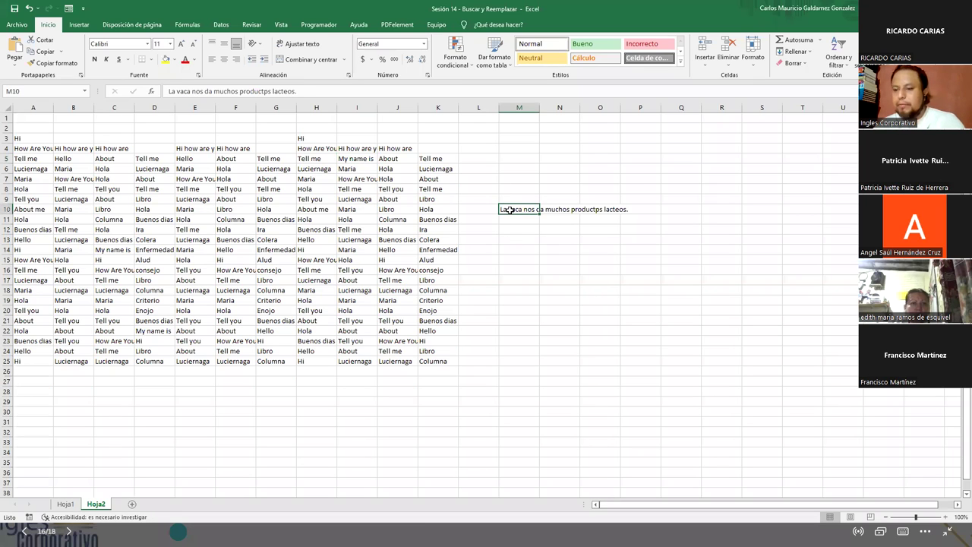
pyautogui.click(65, 504)
pyautogui.click(52, 320)
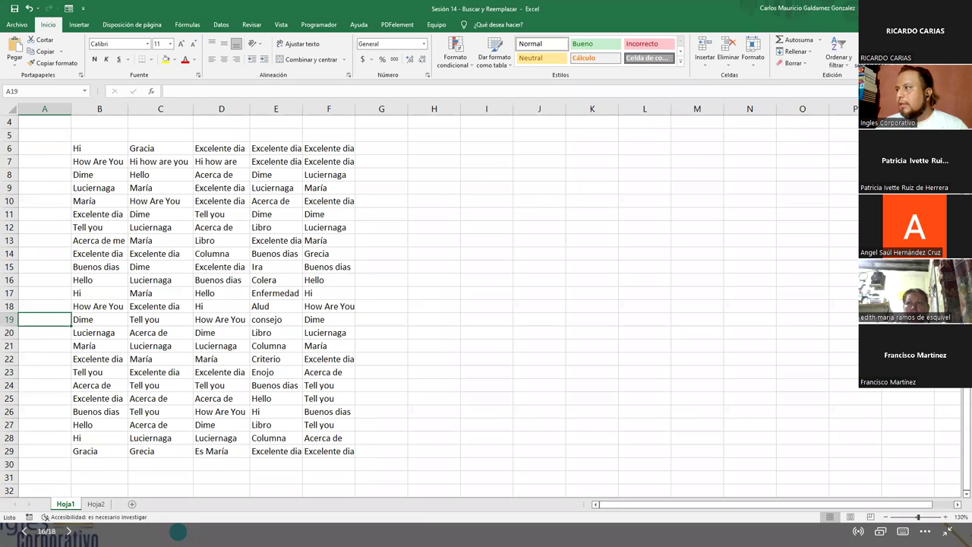
pyautogui.hotkey('ctrl', 'w')
pyautogui.click(445, 278)
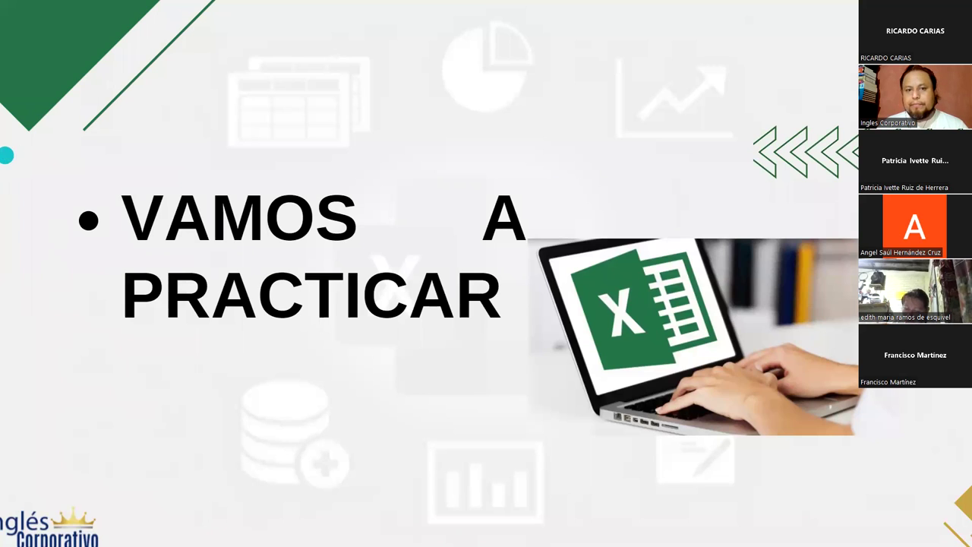
pyautogui.hotkey('alt', 'Tab')
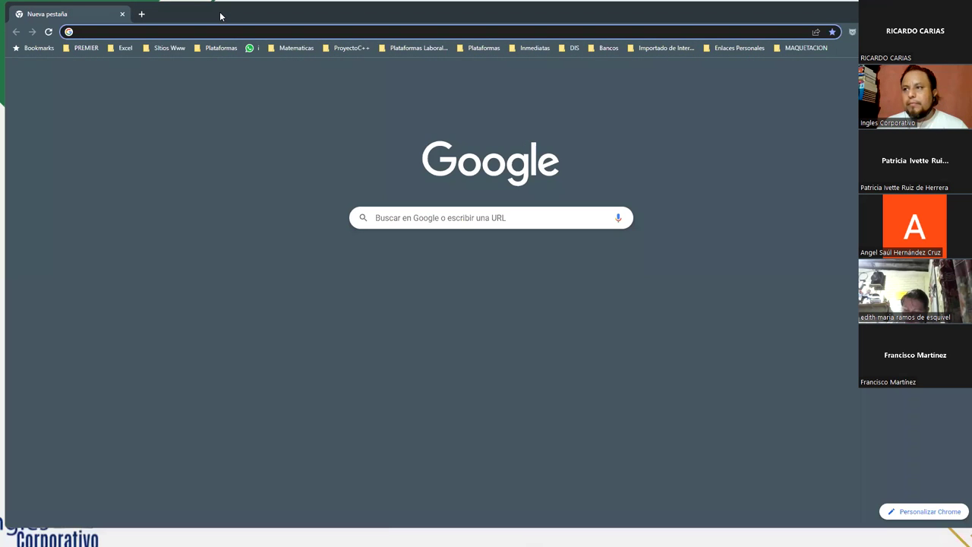
pyautogui.hotkey('alt', 'Tab')
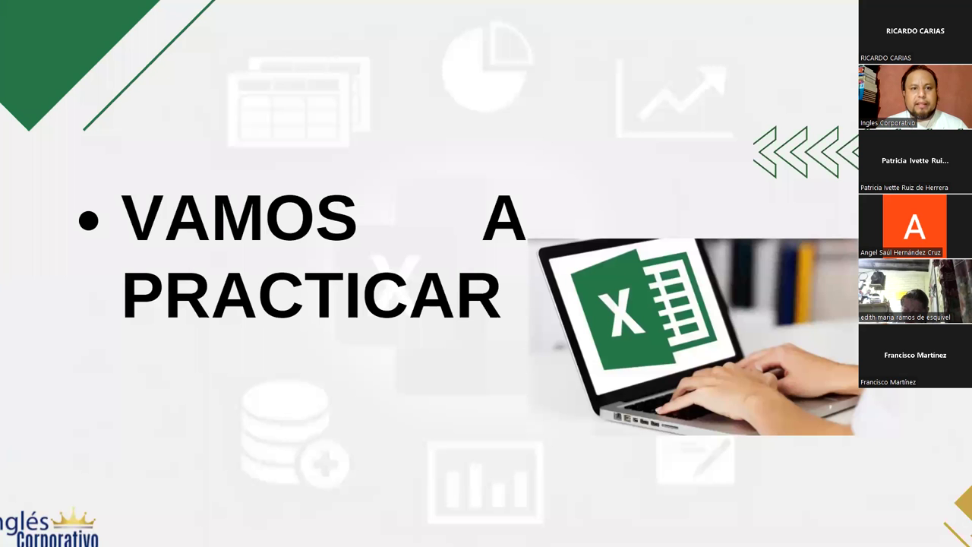
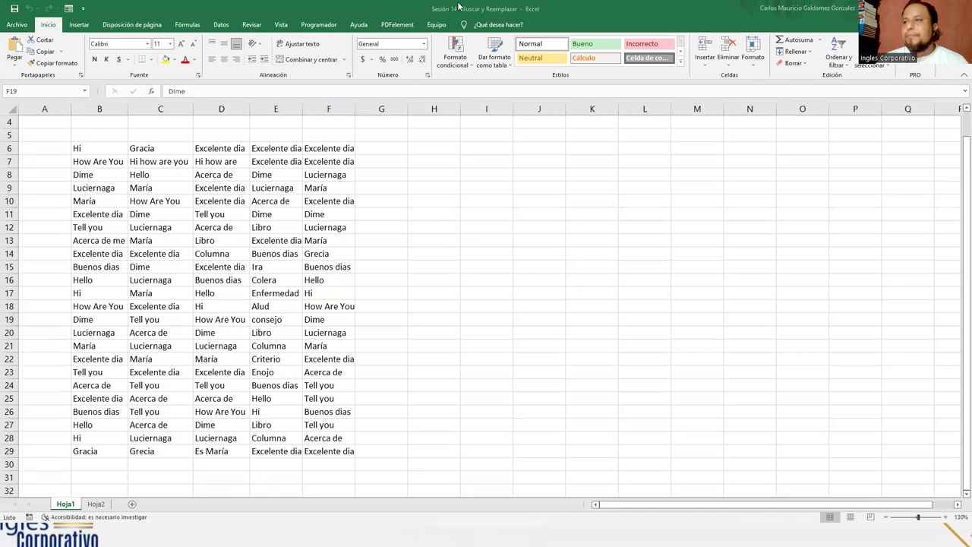
# Step: Insert a large text box beside the word table on Hoja1, covering about columns I to N and rows 8 to 26
pyautogui.click(78, 26)
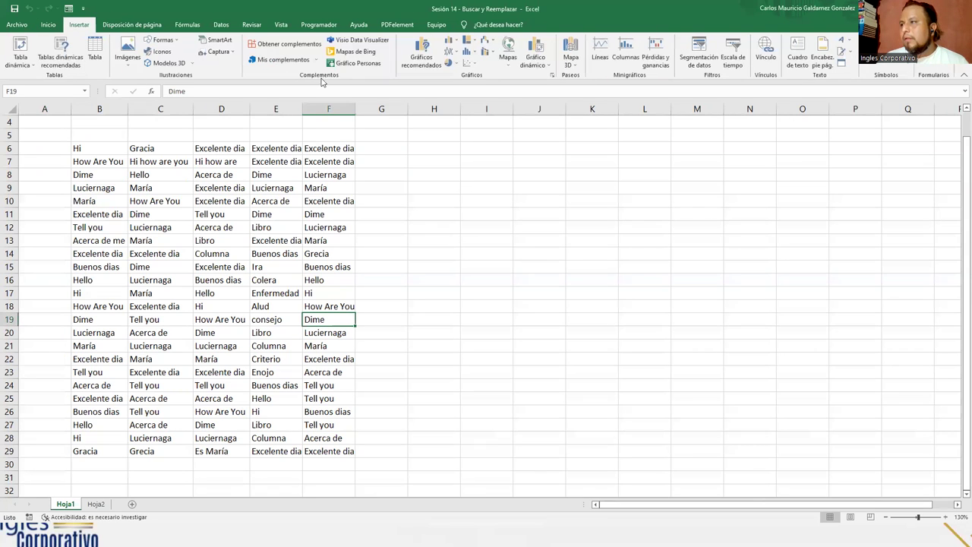
pyautogui.click(798, 54)
pyautogui.moveTo(473, 167); pyautogui.dragTo(762, 419)
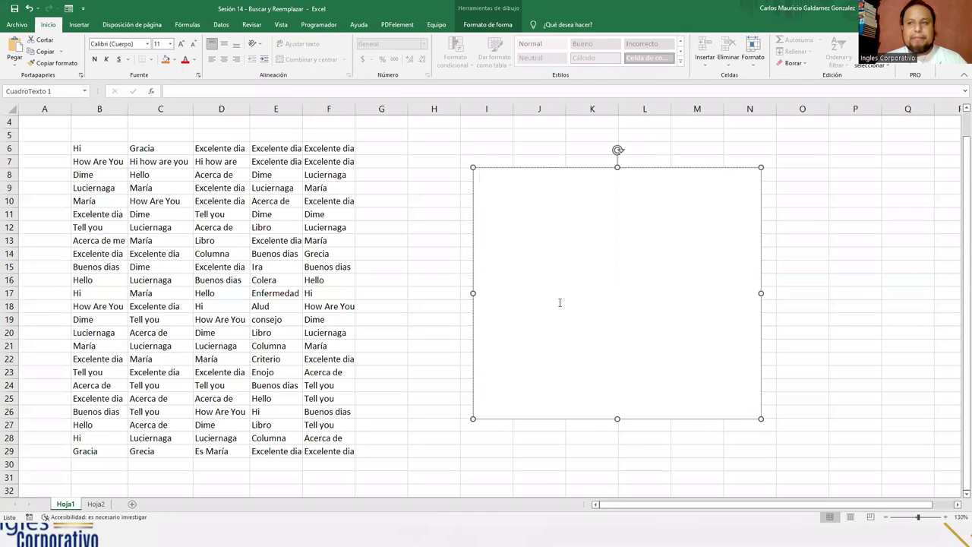
# Step: Increase the font size of the empty text box to 24
pyautogui.click(180, 44)
pyautogui.click(180, 44)
pyautogui.click(180, 44)
pyautogui.click(180, 44)
pyautogui.click(180, 44)
pyautogui.click(180, 44)
pyautogui.click(180, 44)
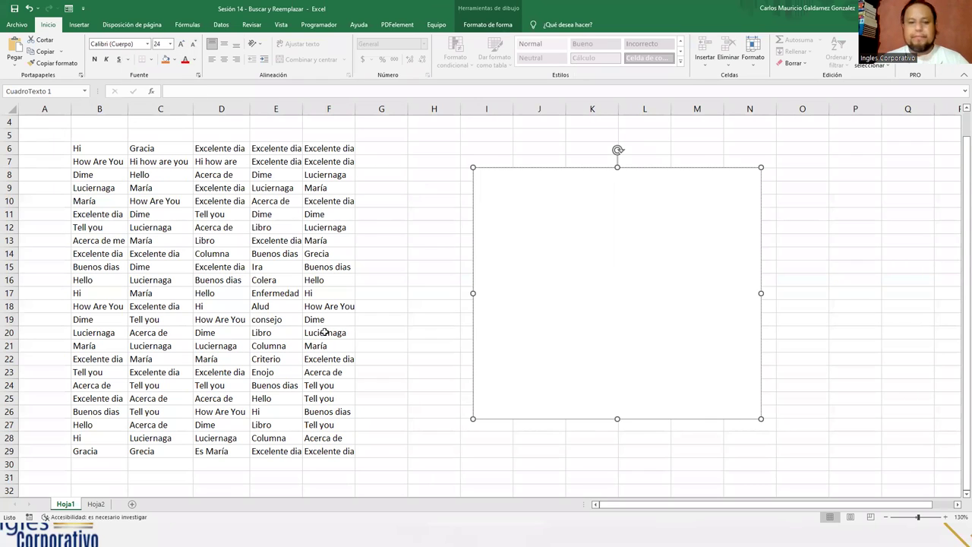
# Step: Enter the heading "CAMBIAR" on the first line of the empty text box
pyautogui.write('CAMBIAR')
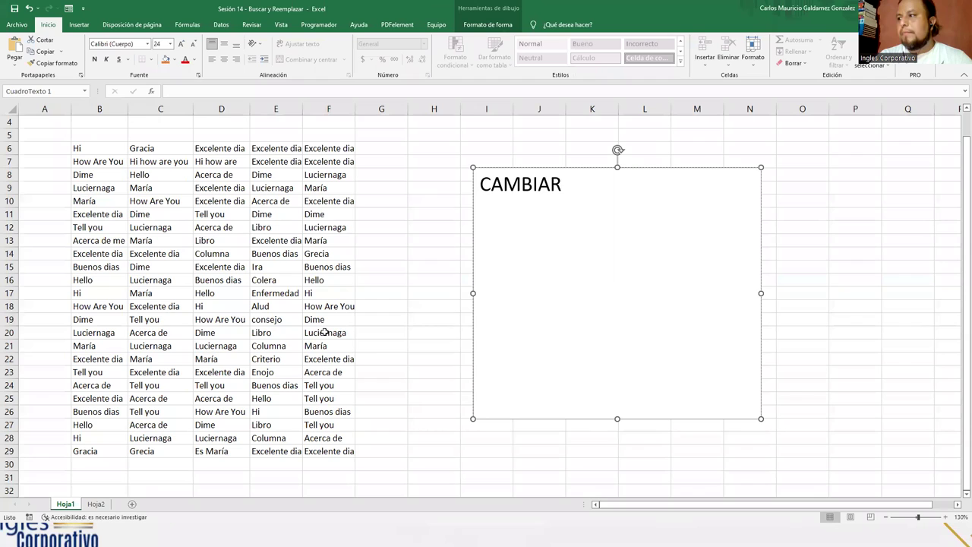
pyautogui.write(' DIME')
pyautogui.press('BackSpace')
pyautogui.press('BackSpace')
pyautogui.press('BackSpace')
pyautogui.press('BackSpace')
pyautogui.press('BackSpace')
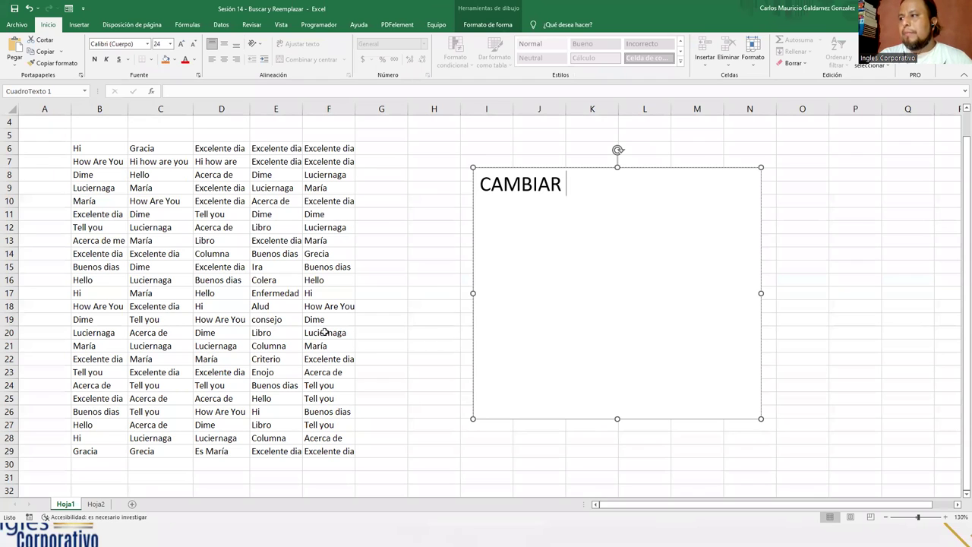
pyautogui.press('Left')
pyautogui.press('Left')
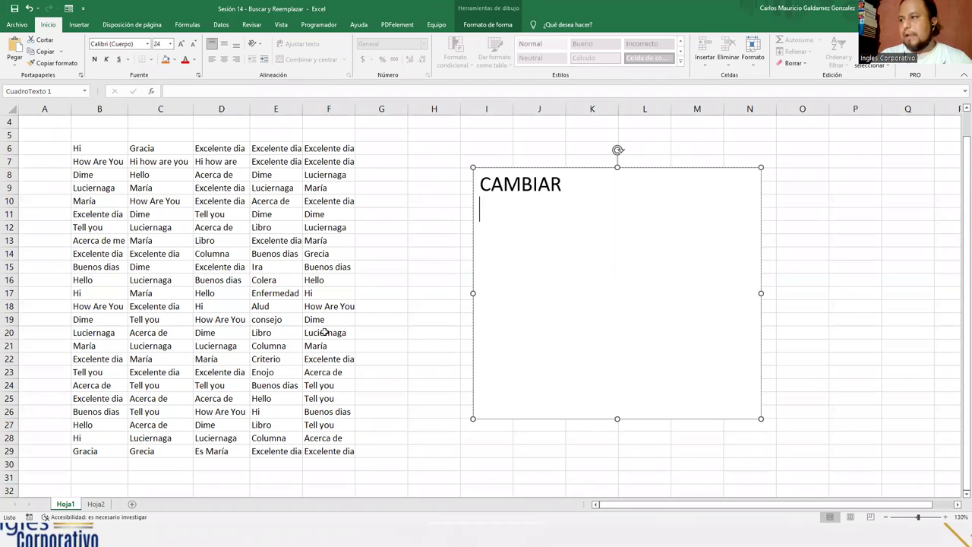
# Step: Add a second line under the heading reading "Dime ---- por: Saludos"
pyautogui.press('Return')
pyautogui.write('DIME')
pyautogui.press('BackSpace')
pyautogui.press('BackSpace')
pyautogui.press('BackSpace')
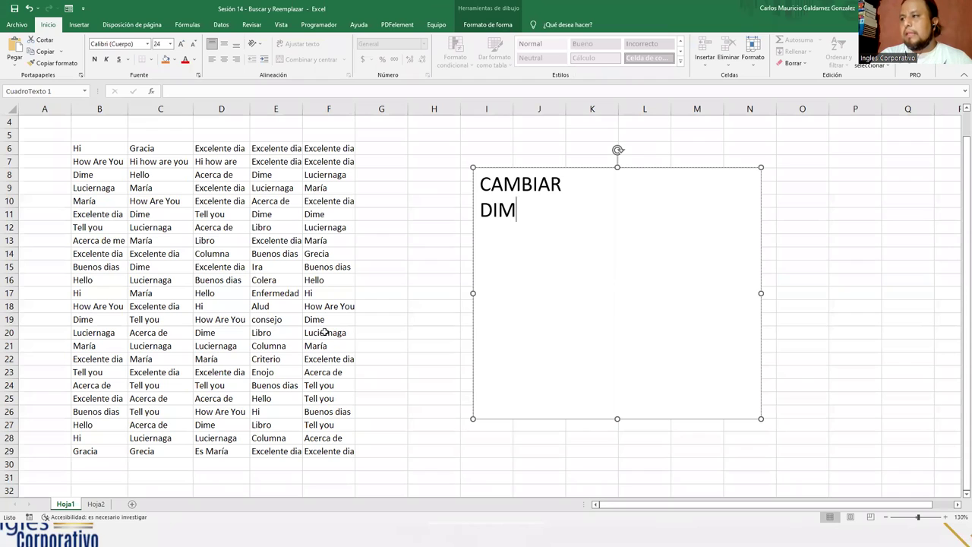
pyautogui.write('ime')
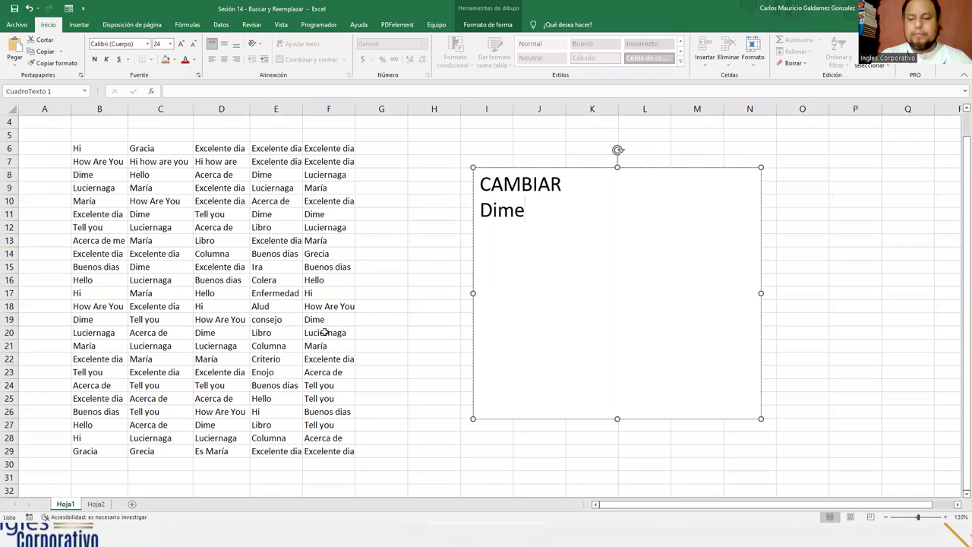
pyautogui.write(' ---- potr:')
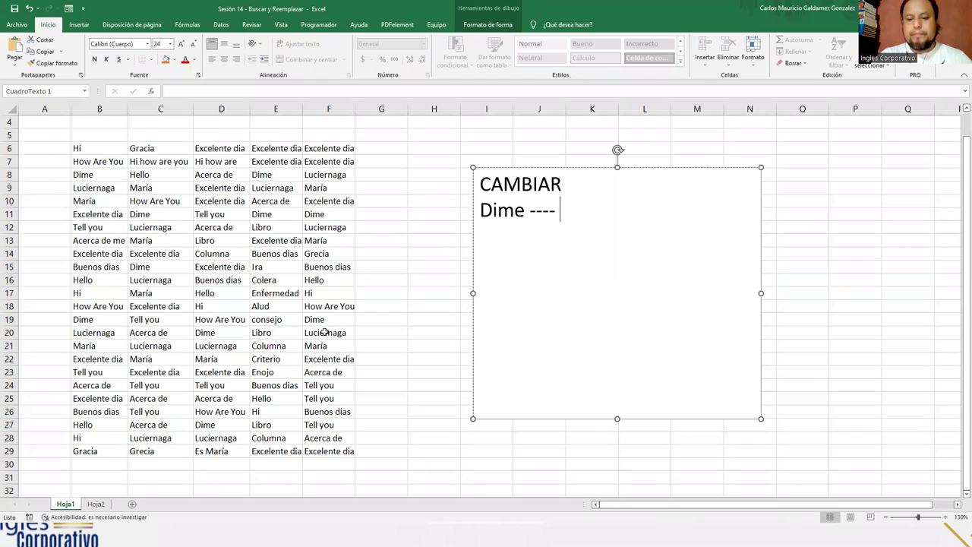
pyautogui.press('BackSpace')
pyautogui.press('BackSpace')
pyautogui.press('BackSpace')
pyautogui.press('BackSpace')
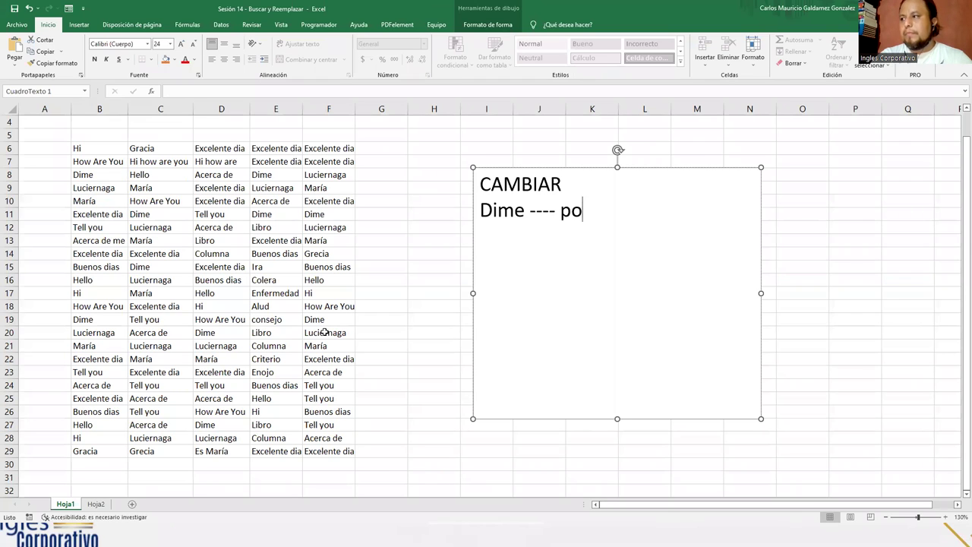
pyautogui.write('or')
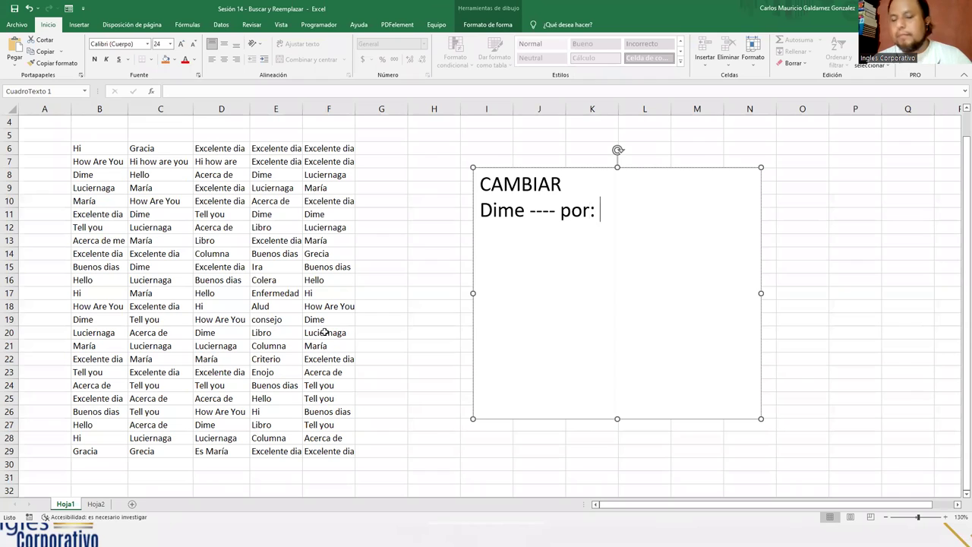
pyautogui.write(': Saludos')
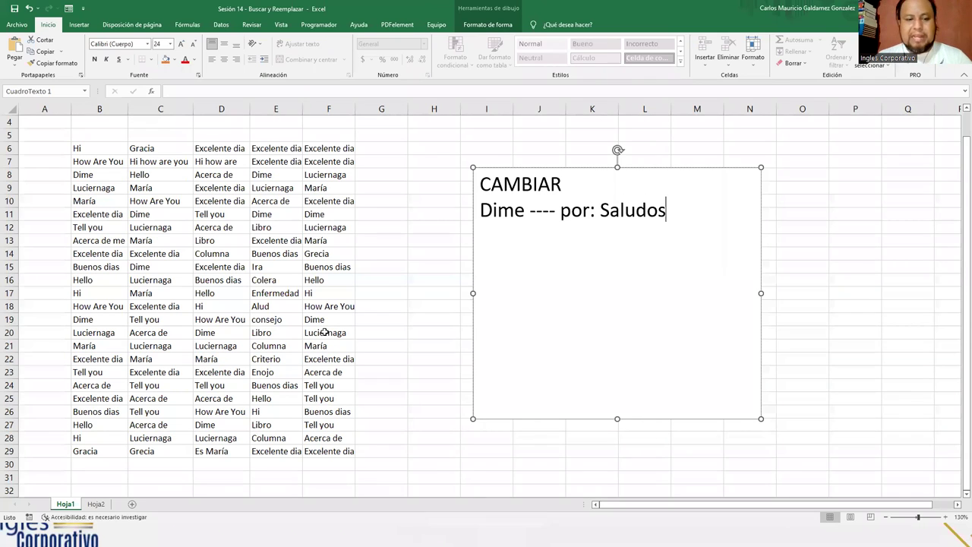
# Step: Enclose the word Saludos in double quotation marks and begin a new line below it
pyautogui.hotkey('ctrl', 'Left')
pyautogui.write('"')
pyautogui.press('End')
pyautogui.write('"')
pyautogui.press('Return')
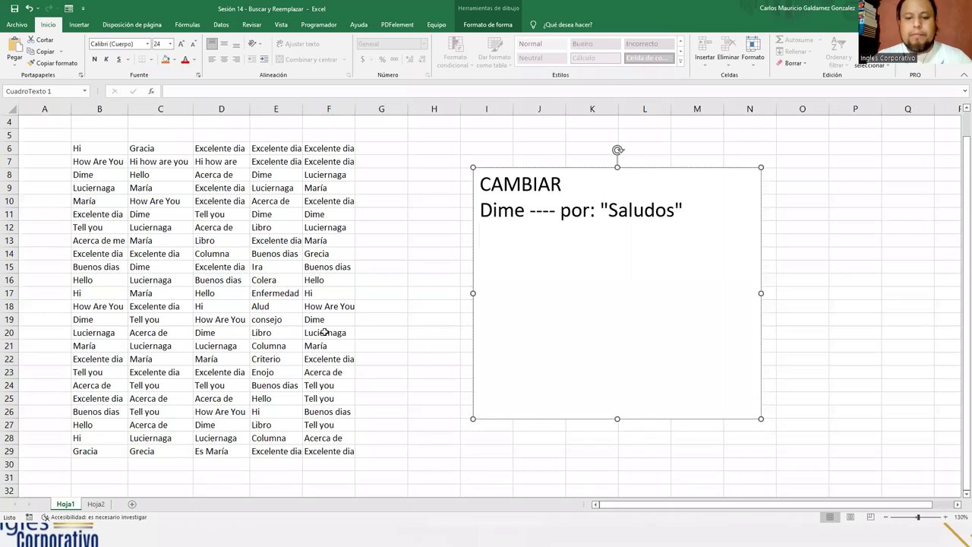
# Step: Write the next replacement instruction as Tell you --- por: "Dime" and end the line
pyautogui.write('Tell you')
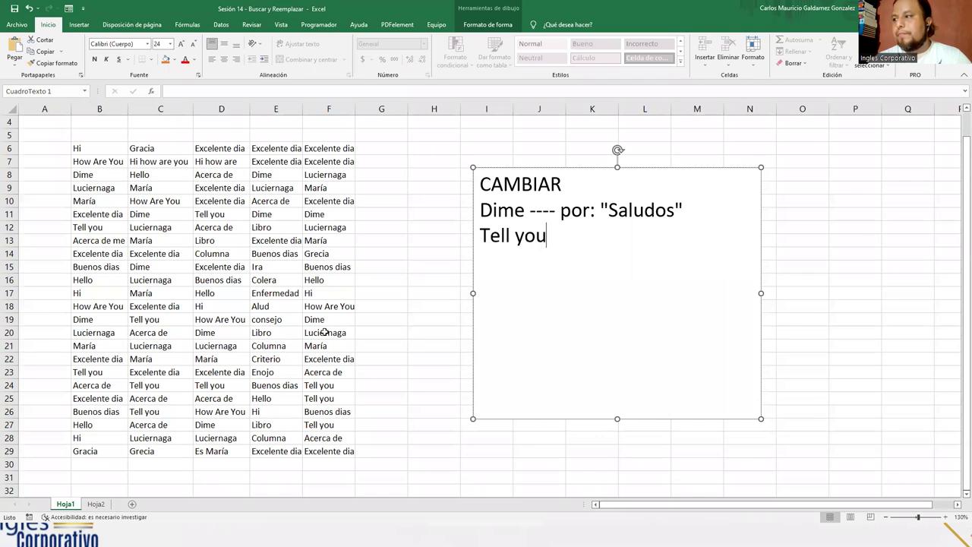
pyautogui.write(' --- Por')
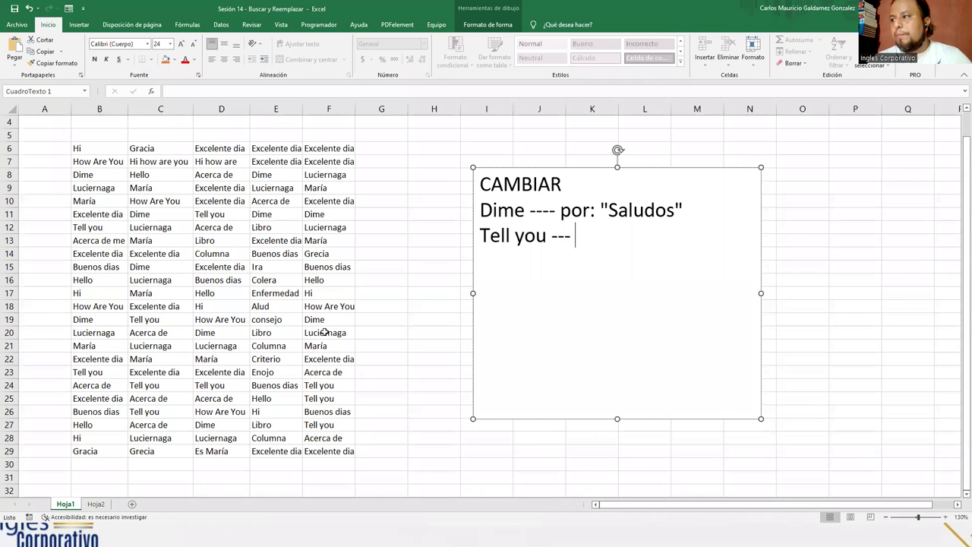
pyautogui.press('BackSpace')
pyautogui.press('BackSpace')
pyautogui.press('BackSpace')
pyautogui.write('po')
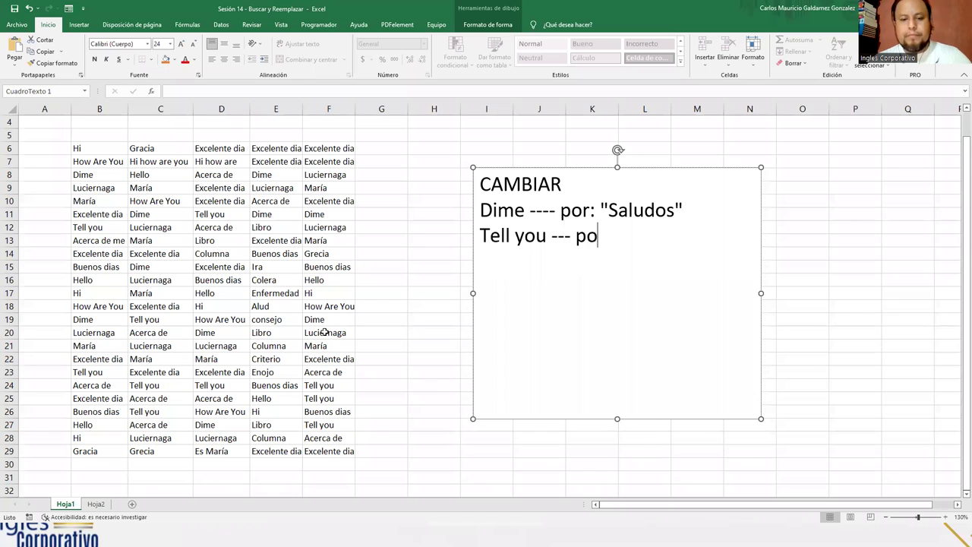
pyautogui.write('r: "Di')
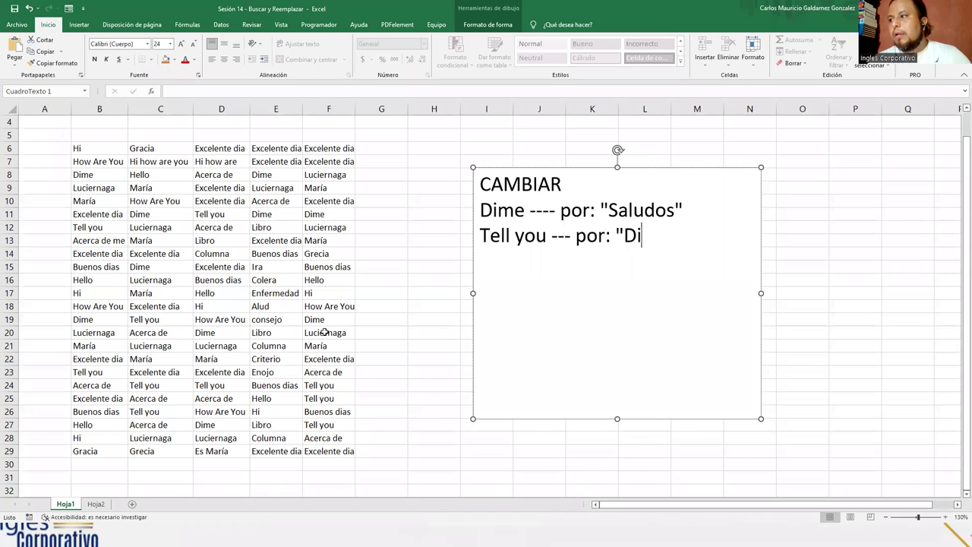
pyautogui.write('me"')
pyautogui.press('Return')
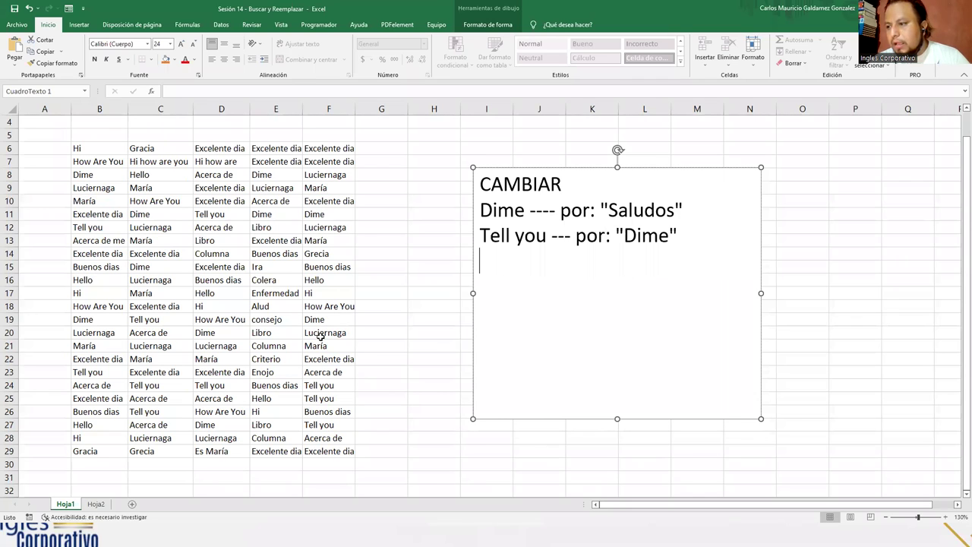
# Step: Write the third replacement instruction as Acerca de --- por: "Como estas" and leave a blank line below it
pyautogui.write('Acer')
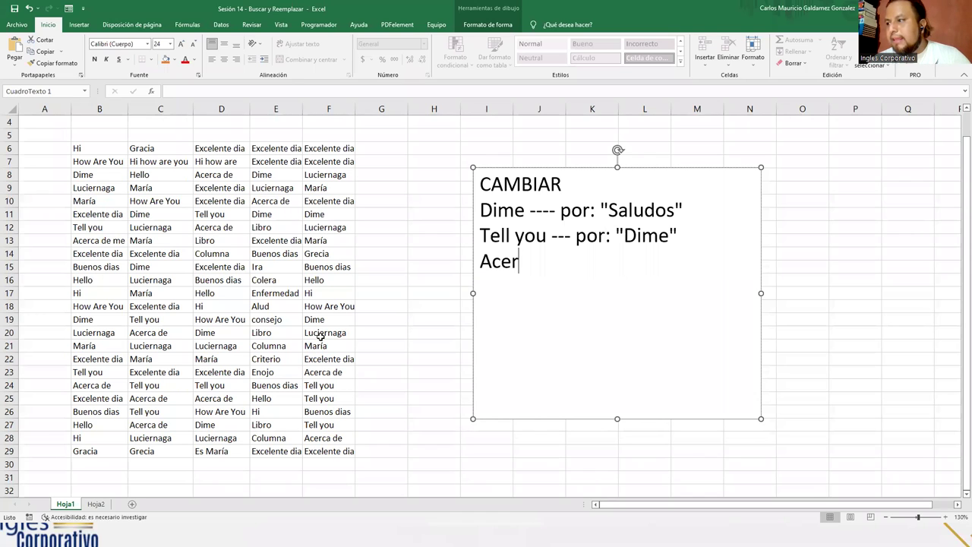
pyautogui.write('ca de')
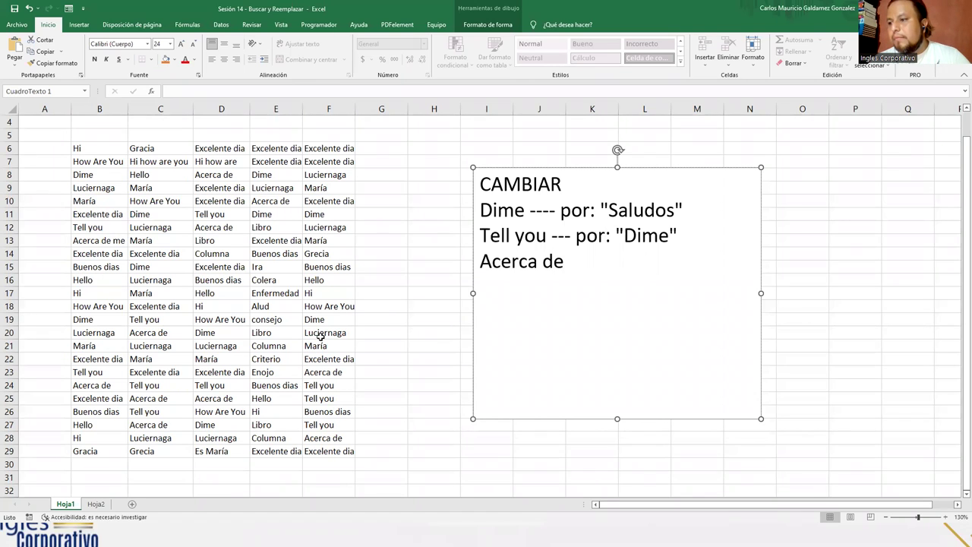
pyautogui.write(' -')
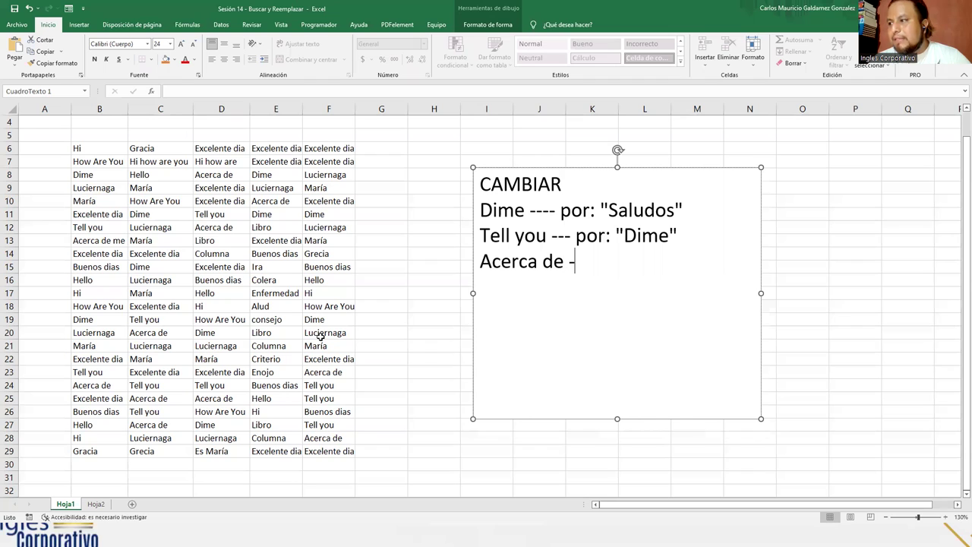
pyautogui.write('-- por: "')
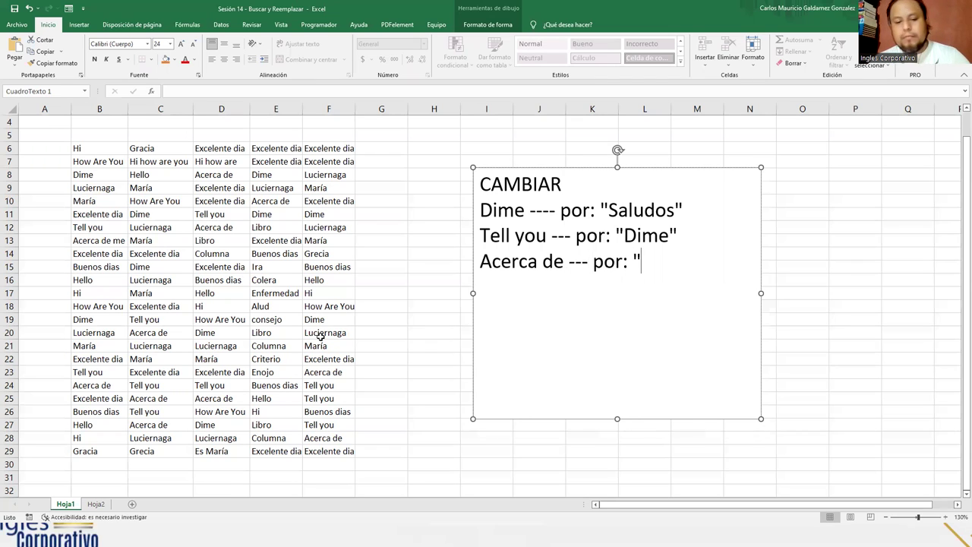
pyautogui.write('Como e')
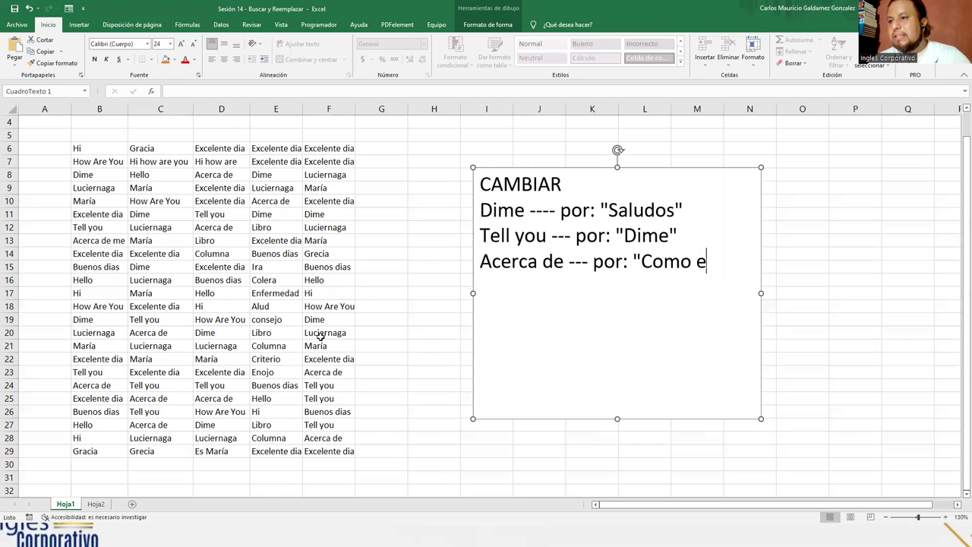
pyautogui.write('stas"')
pyautogui.press('Return')
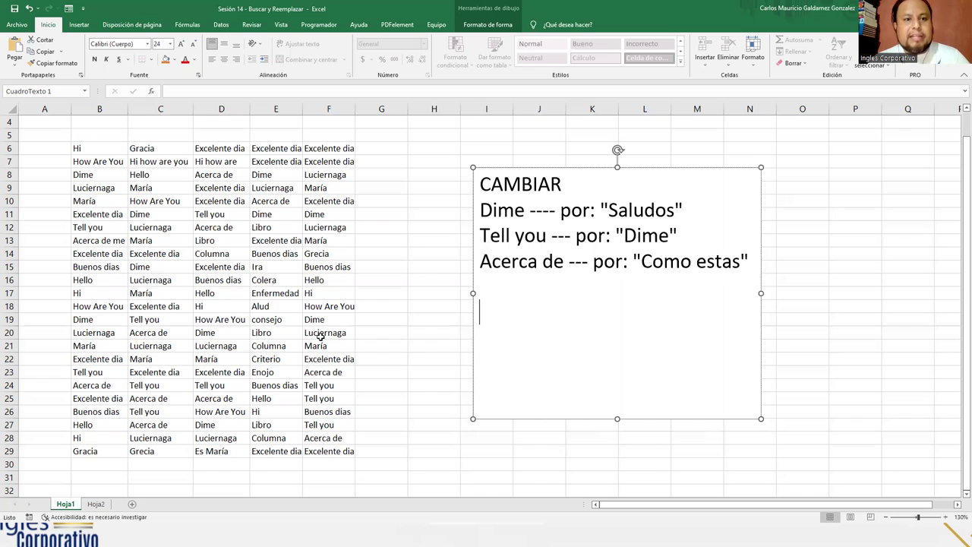
# Step: Add the two counting questions "Cuantas Marias hay:" and "Cuantas Gracia hay:" on separate lines below the blank line
pyautogui.write('Cuan')
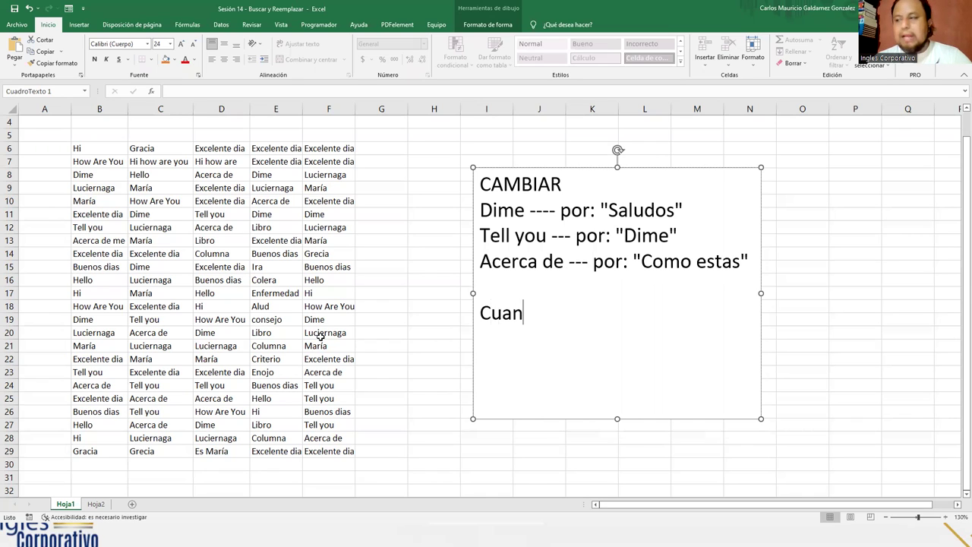
pyautogui.write('tas Marias')
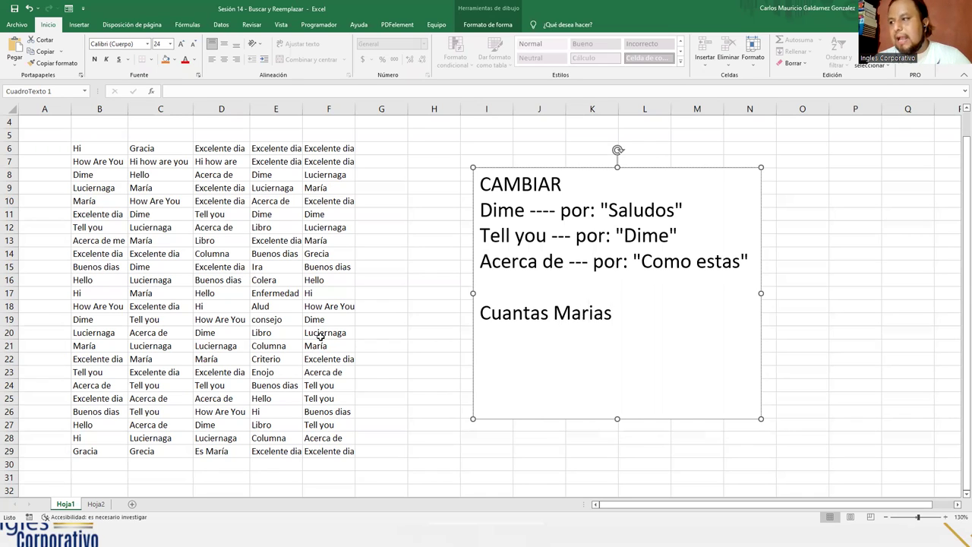
pyautogui.write(' hay:')
pyautogui.press('Return')
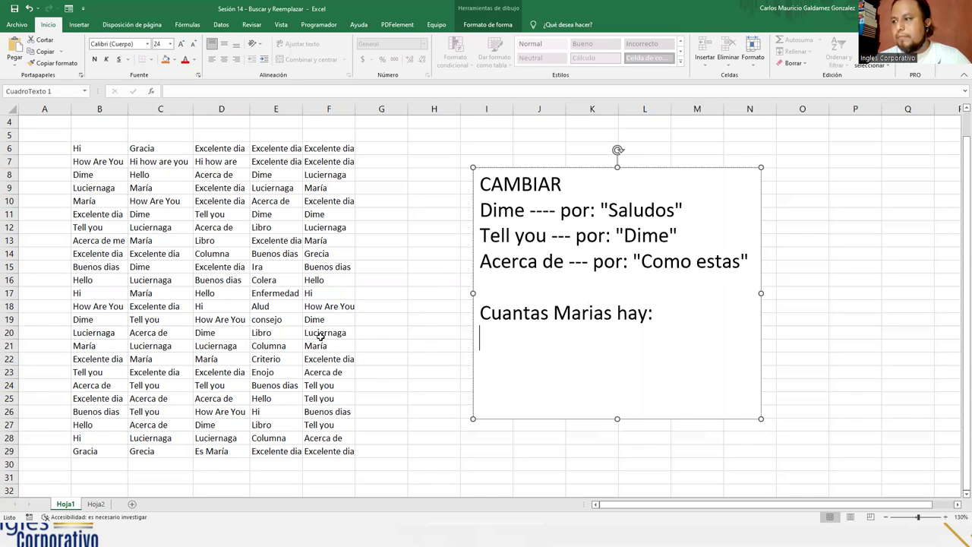
pyautogui.write('Cuantas Gracia')
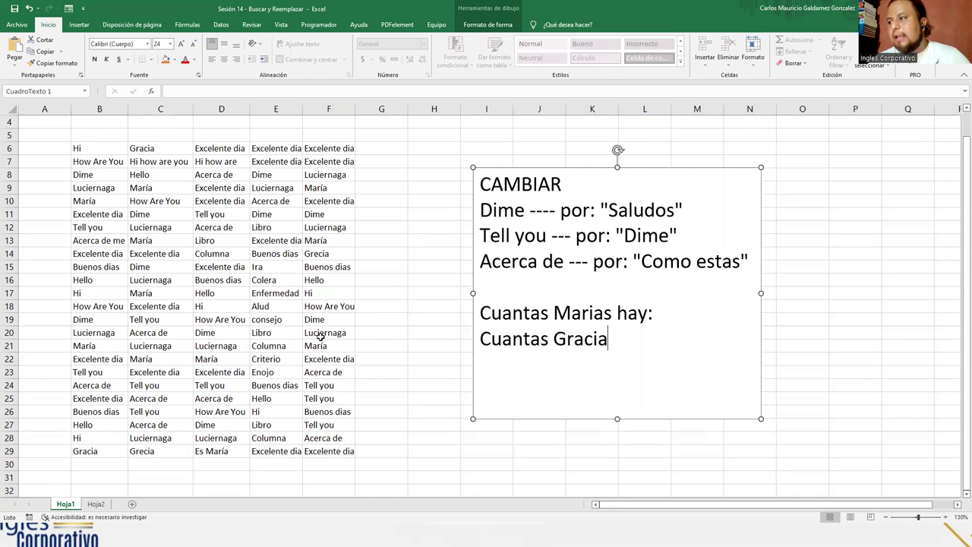
pyautogui.write(' H')
pyautogui.press('BackSpace')
pyautogui.write('hay:')
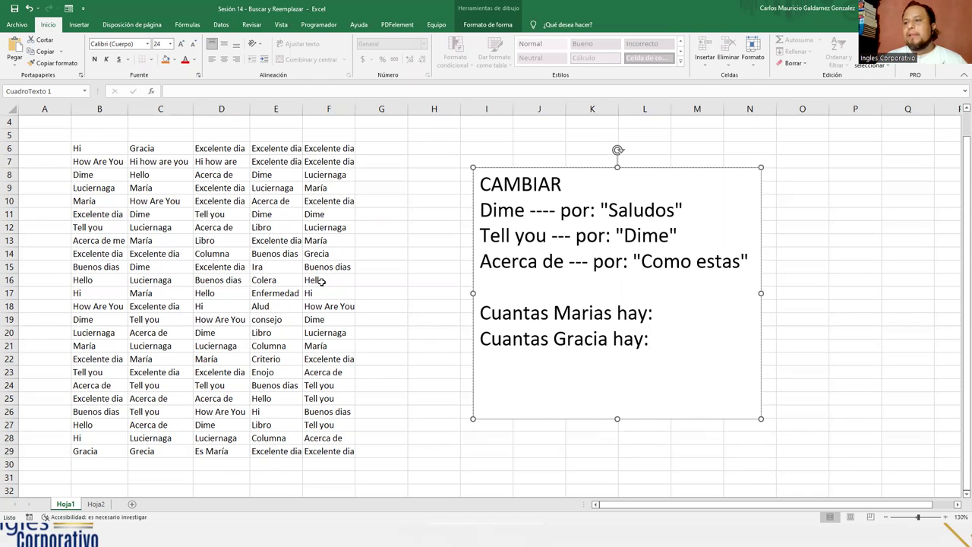
# Step: Select all the text in the text box, copy it, and leave text editing
pyautogui.moveTo(480, 184); pyautogui.dragTo(676, 344)
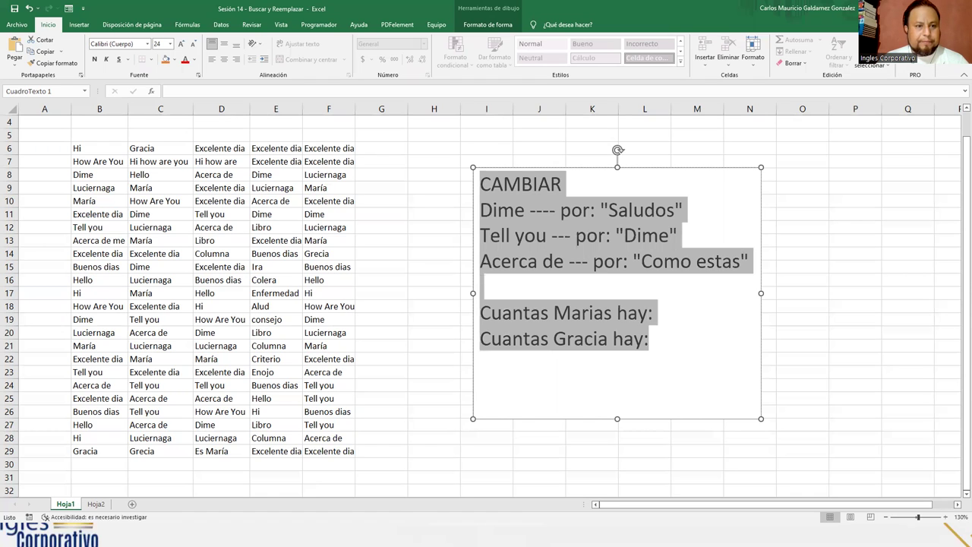
pyautogui.press('Escape')
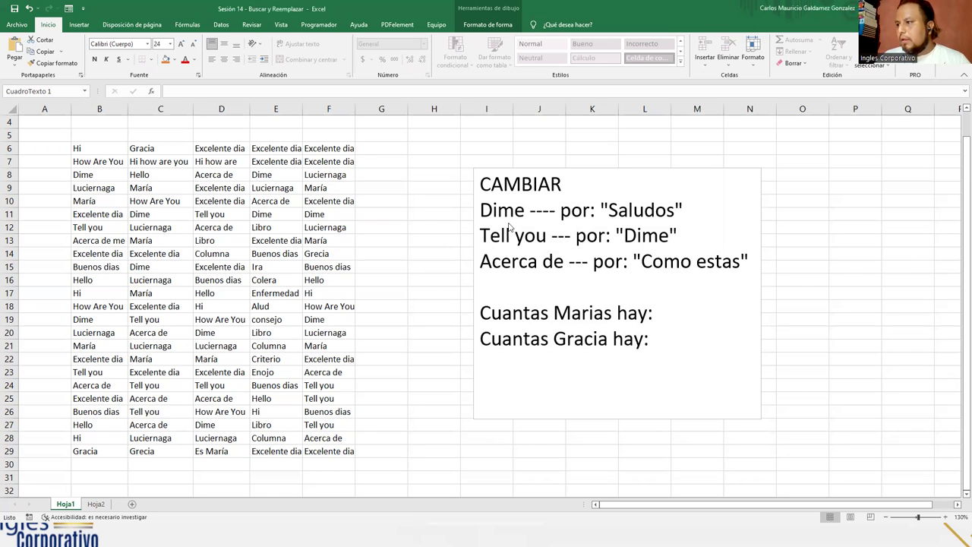
pyautogui.click(486, 184)
pyautogui.hotkey('ctrl', 'a')
pyautogui.rightClick(503, 206)
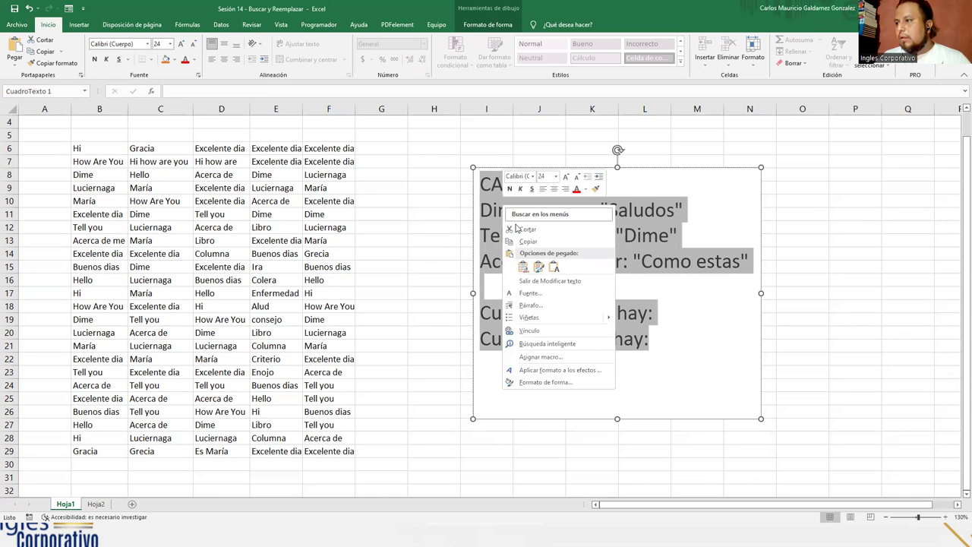
pyautogui.click(524, 242)
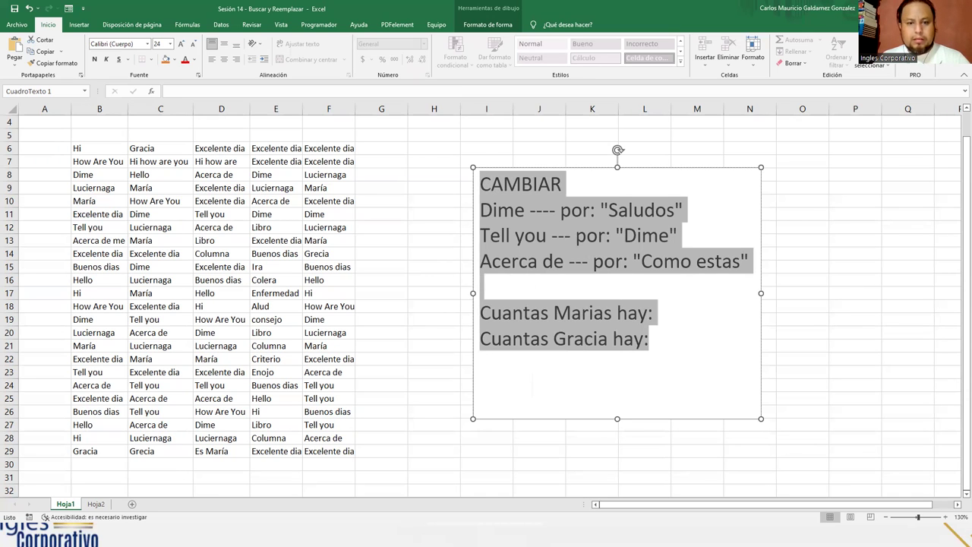
pyautogui.press('Escape')
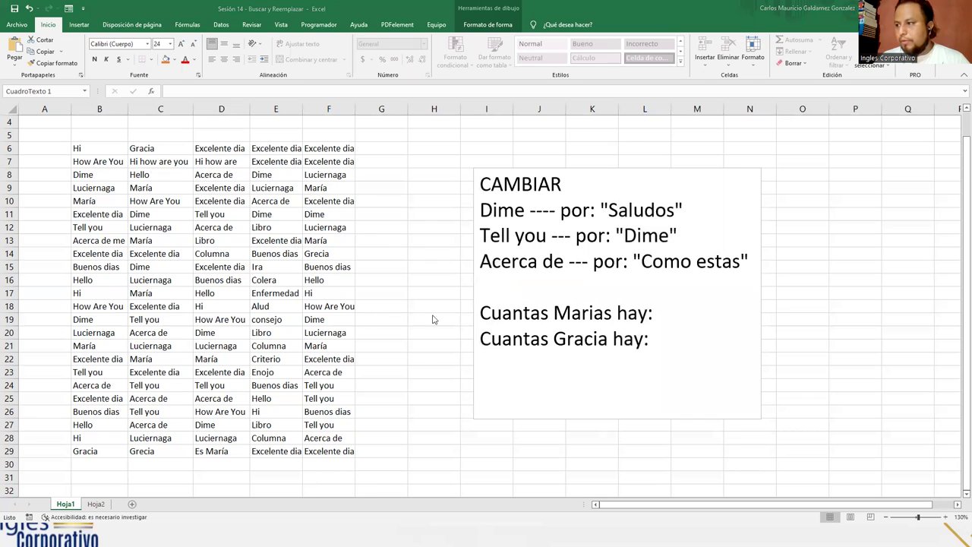
# Step: Copy the full exercise text again, from the CAMBIAR heading through "Cuantas Gracia hay:", and exit the text box
pyautogui.click(655, 340)
pyautogui.hotkey('ctrl', 'a')
pyautogui.click(655, 339)
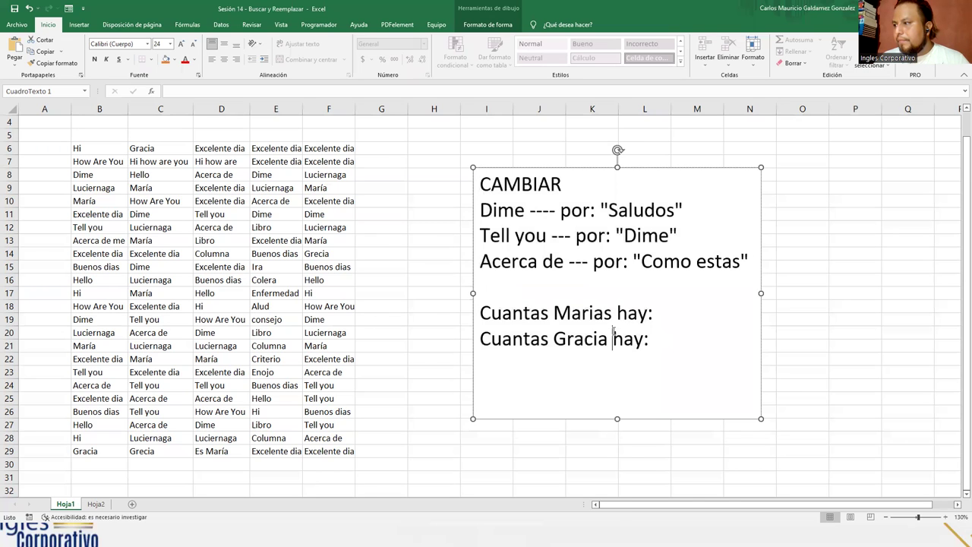
pyautogui.rightClick(613, 333)
pyautogui.click(502, 311)
pyautogui.moveTo(651, 339); pyautogui.dragTo(486, 185)
pyautogui.rightClick(486, 184)
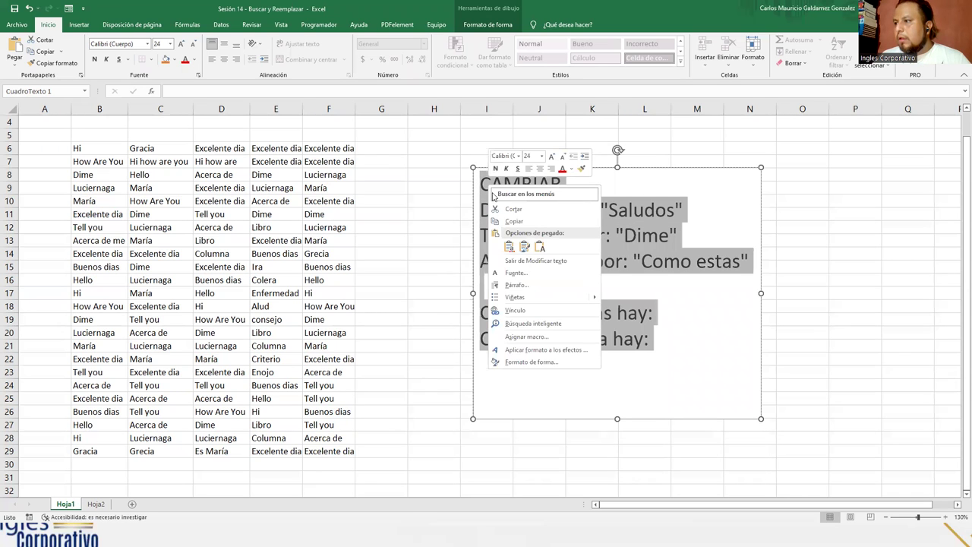
pyautogui.click(507, 222)
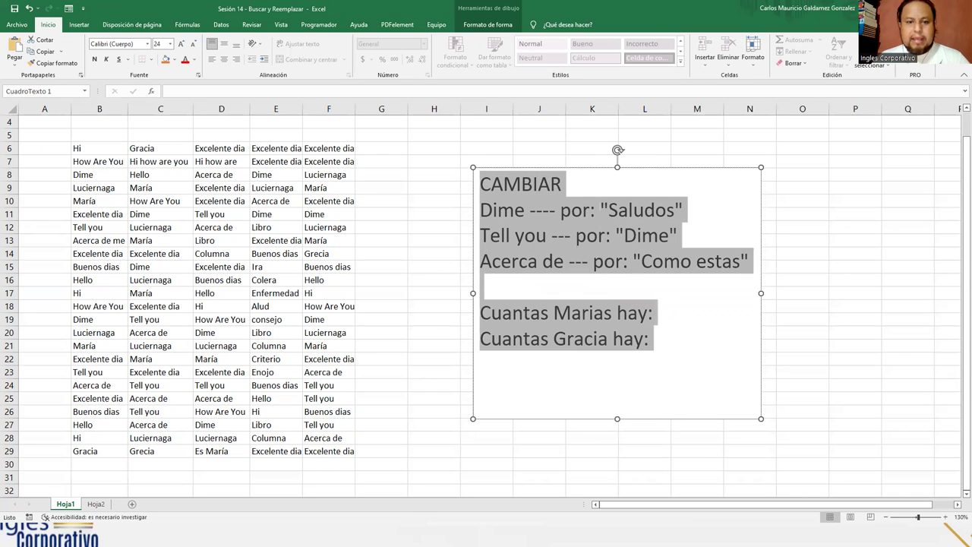
pyautogui.press('Escape')
pyautogui.press('Escape')
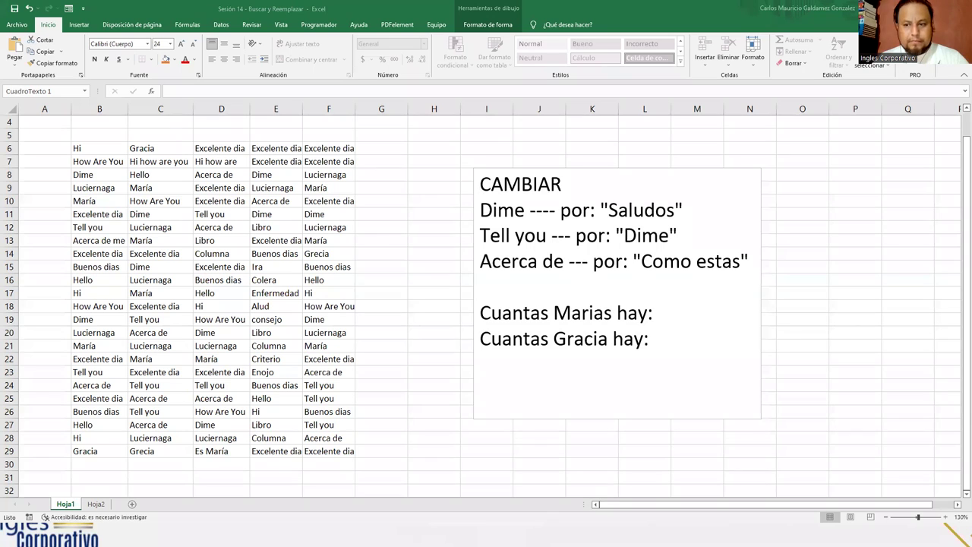
# Step: Select the whole instructions text box on Hoja1 as an object and copy it
pyautogui.click(521, 297)
pyautogui.hotkey('ctrl', 'a')
pyautogui.click(530, 426)
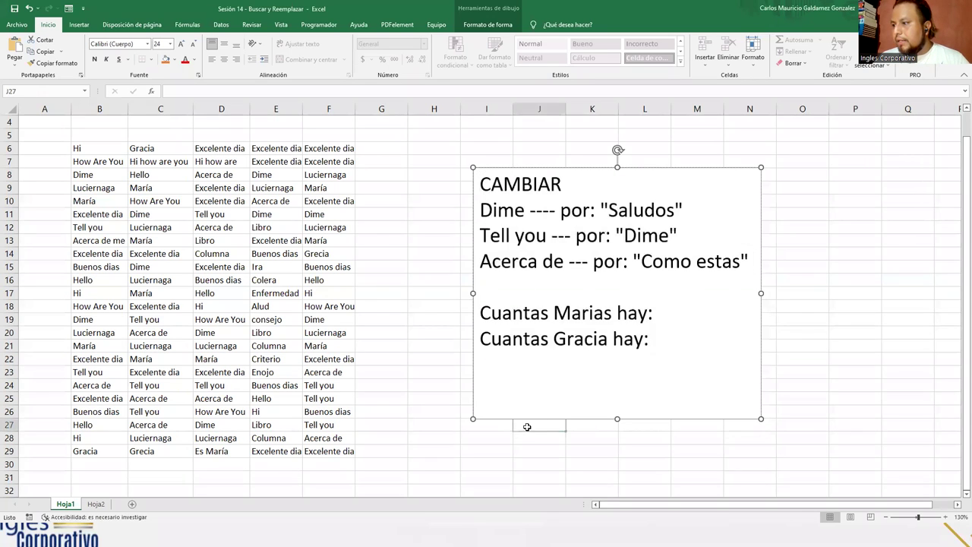
pyautogui.click(473, 378)
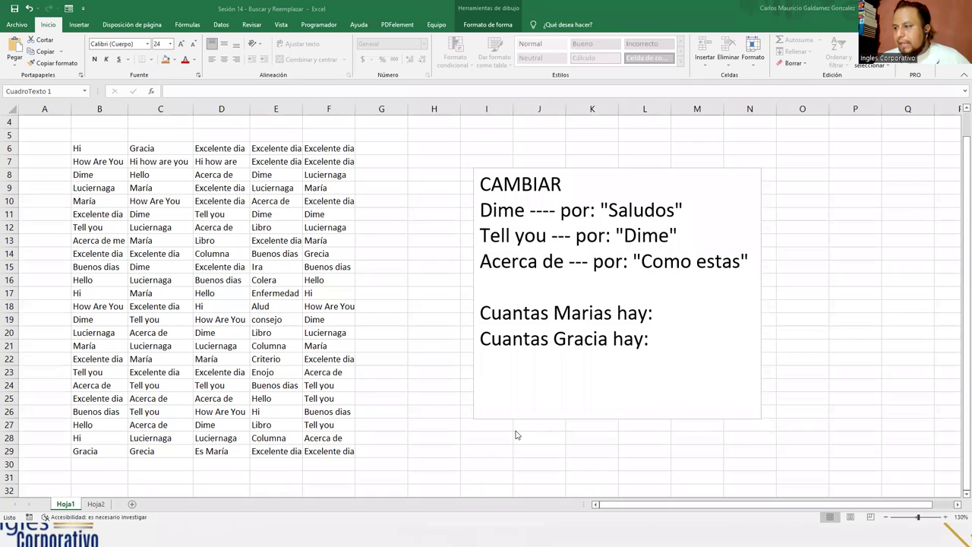
pyautogui.click(520, 417)
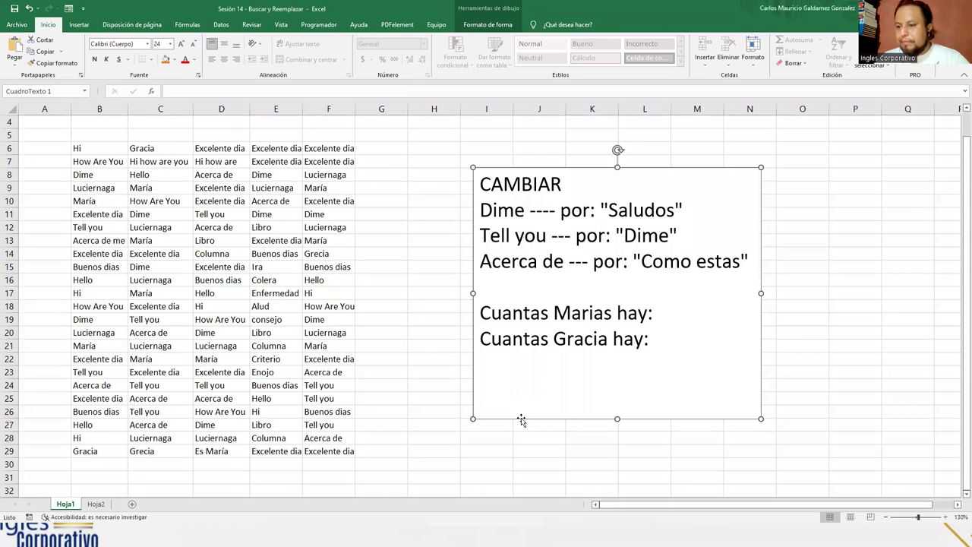
pyautogui.click(602, 180)
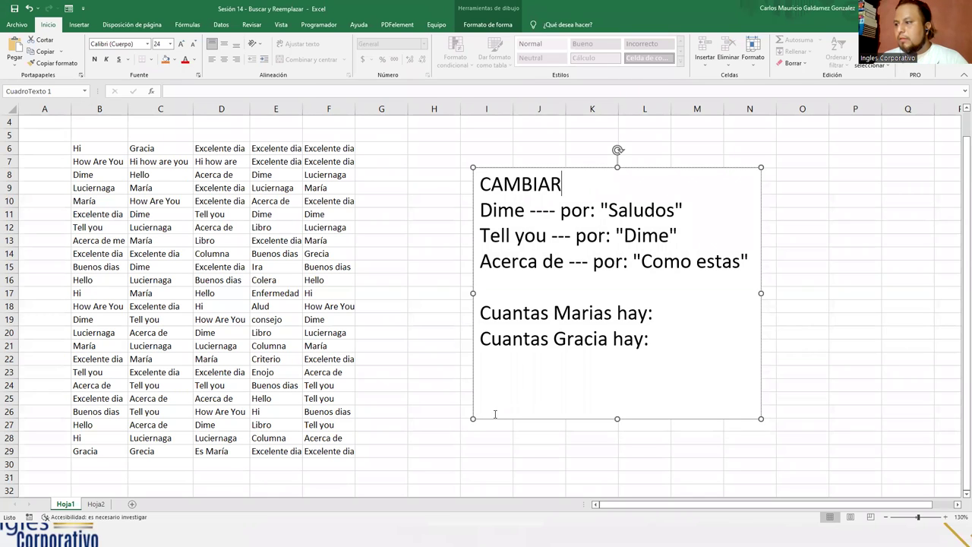
pyautogui.click(498, 419)
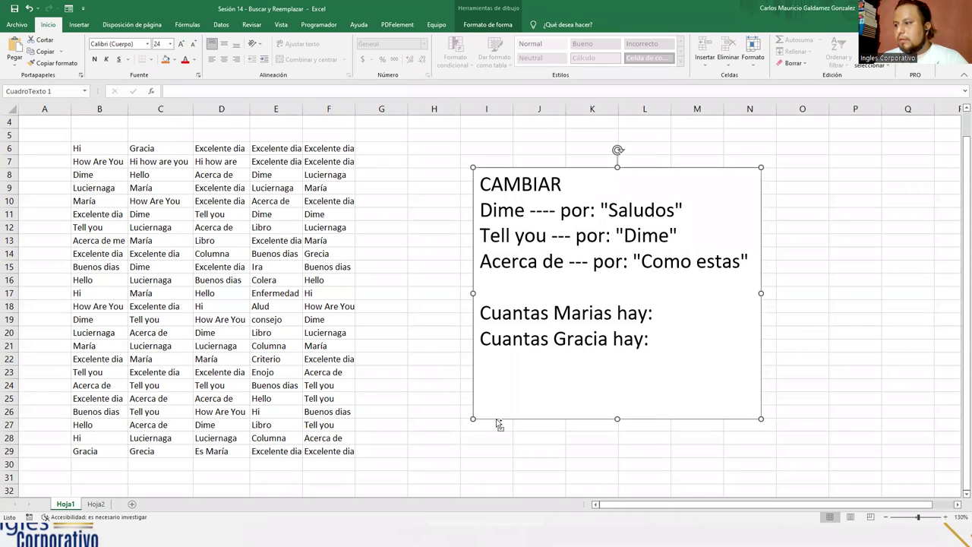
# Step: Paste the text box onto Hoja2 and place it beside the word table, over columns N to S
pyautogui.click(97, 505)
pyautogui.hotkey('ctrl', 'v')
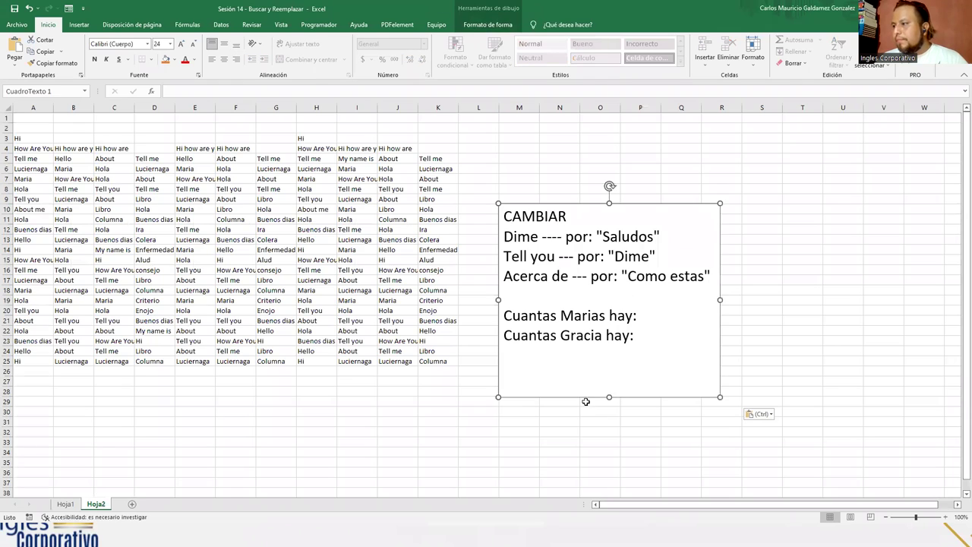
pyautogui.moveTo(584, 401); pyautogui.dragTo(616, 345)
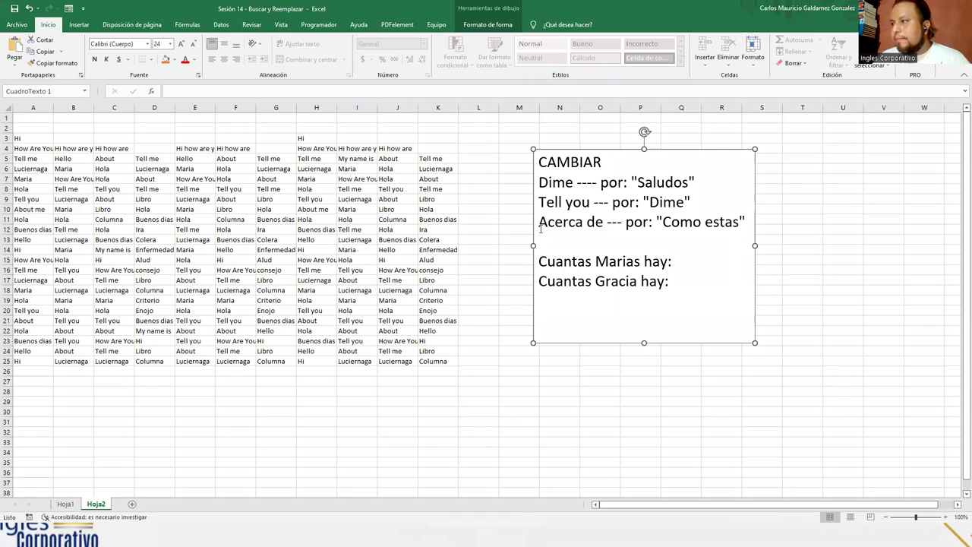
# Step: Change the first replacement instruction in the Hoja2 text box to Hola ---- por: "A que horas"
pyautogui.doubleClick(555, 184)
pyautogui.write('Hola')
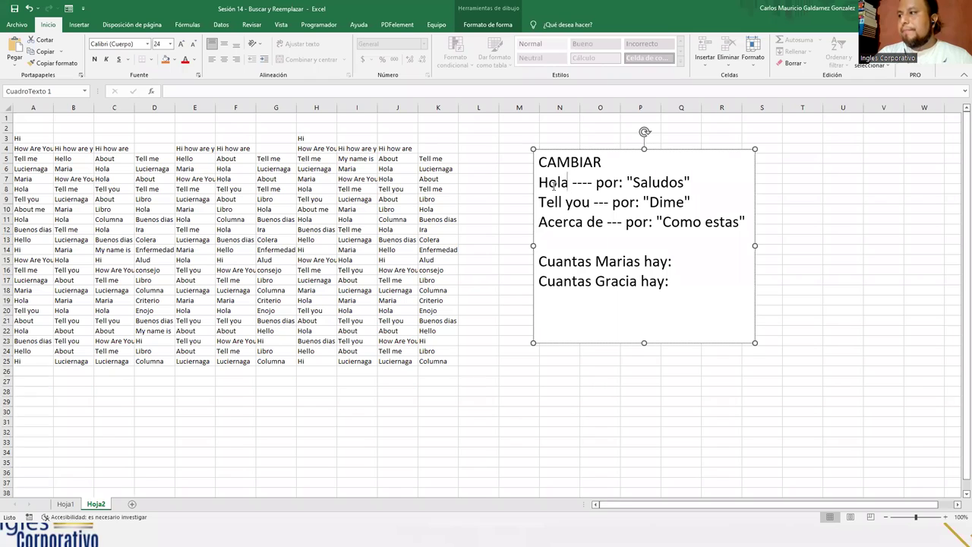
pyautogui.doubleClick(646, 184)
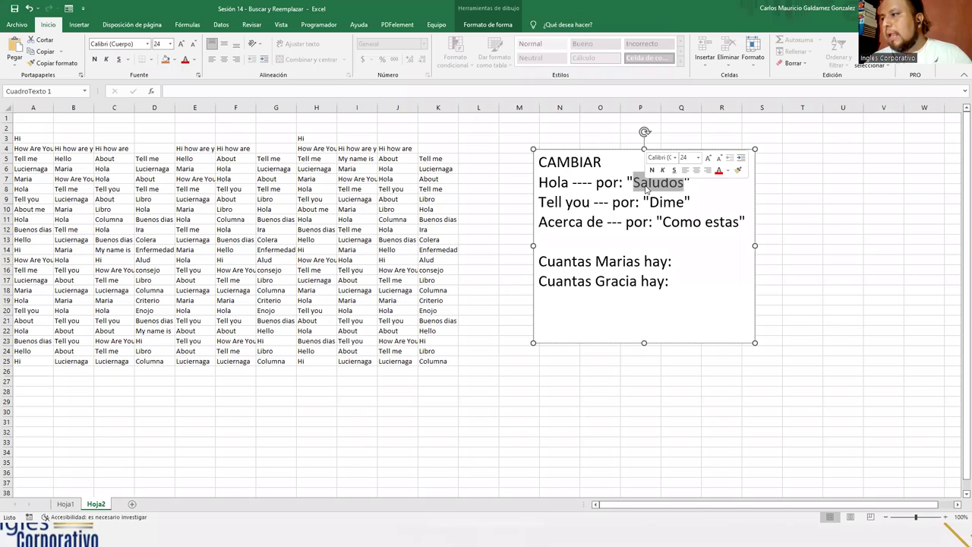
pyautogui.write('A que horas')
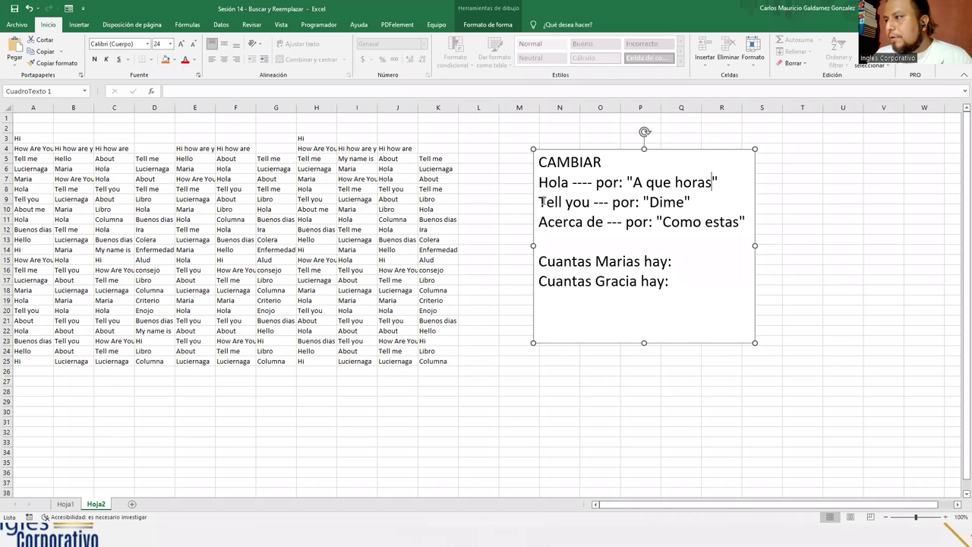
# Step: Change the second replacement instruction in the Hoja2 text box to Alud --- por: "Excel"
pyautogui.moveTo(540, 202); pyautogui.dragTo(583, 204)
pyautogui.write('Alud')
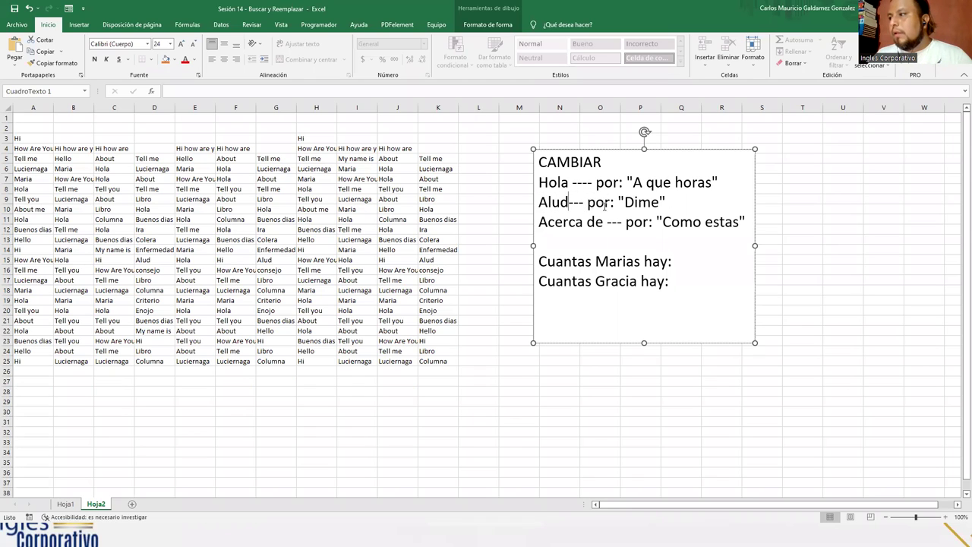
pyautogui.doubleClick(646, 202)
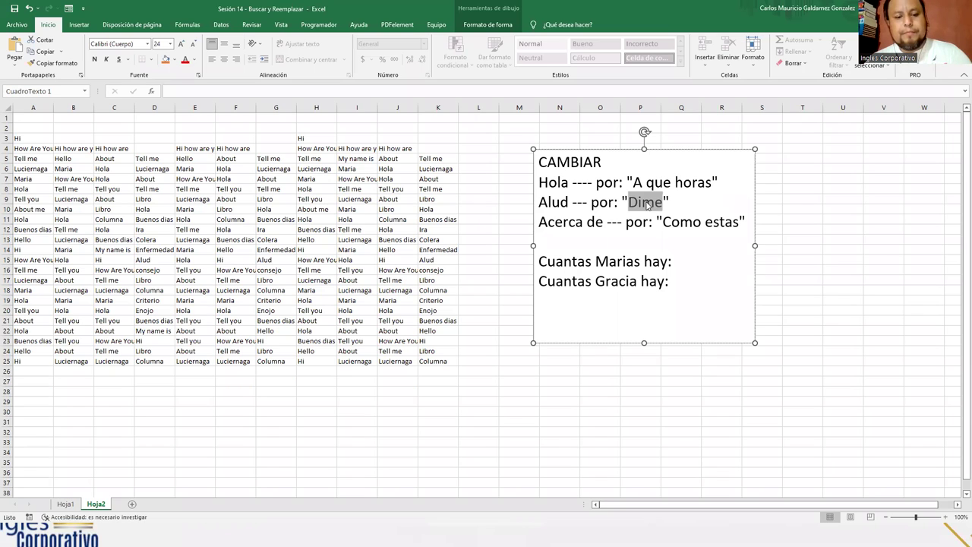
pyautogui.write('Excel')
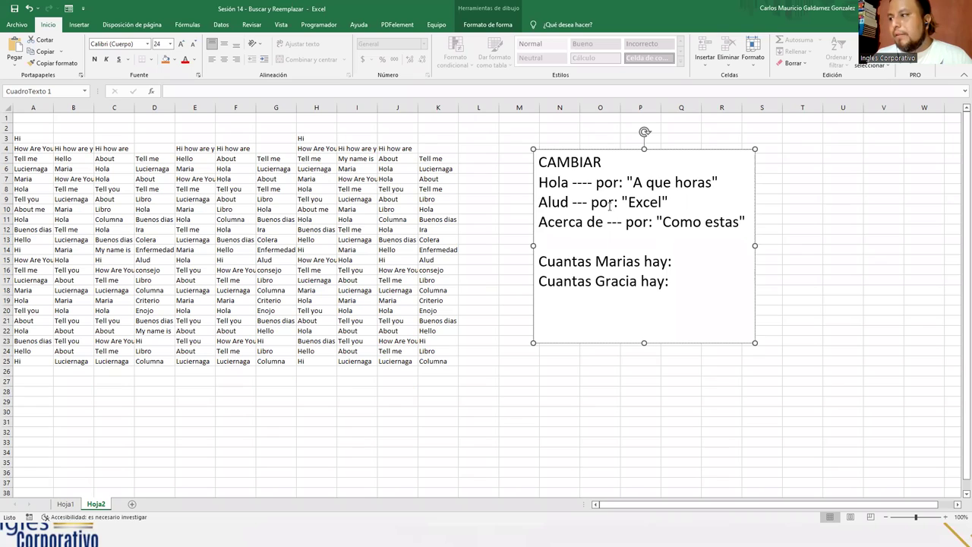
# Step: Change the third replacement instruction in the Hoja2 text box to Luciernaga--- por: "Elefante"
pyautogui.moveTo(539, 222); pyautogui.dragTo(603, 233)
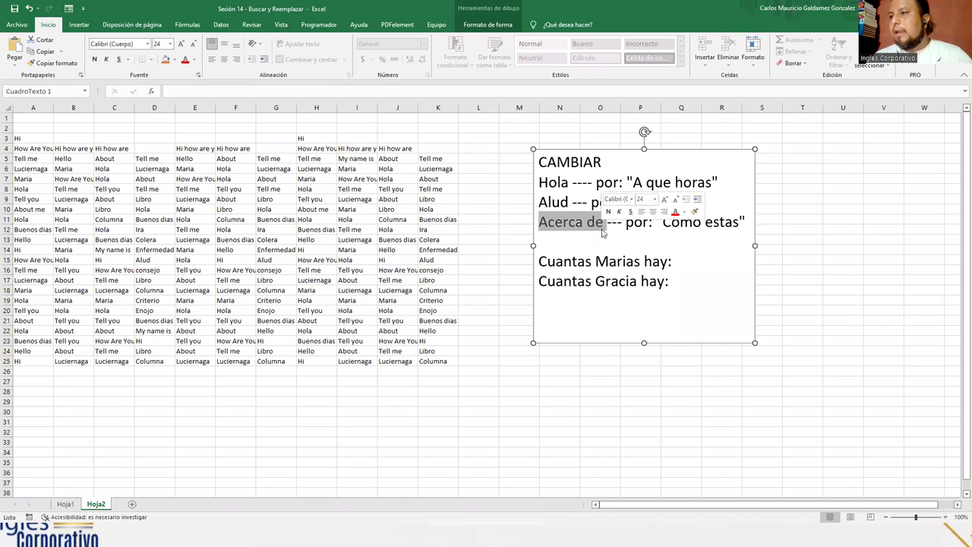
pyautogui.write('Luciernag')
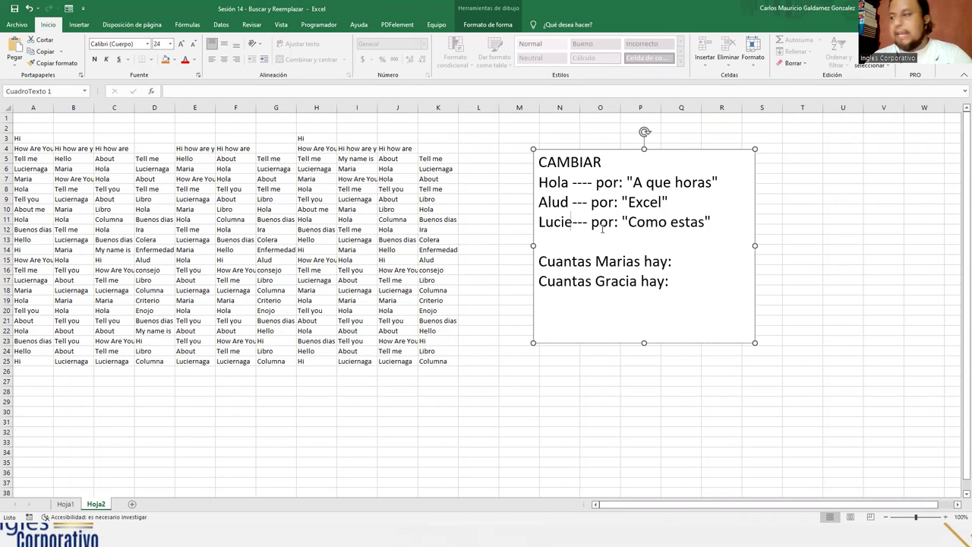
pyautogui.write('a')
pyautogui.moveTo(664, 220); pyautogui.dragTo(742, 222)
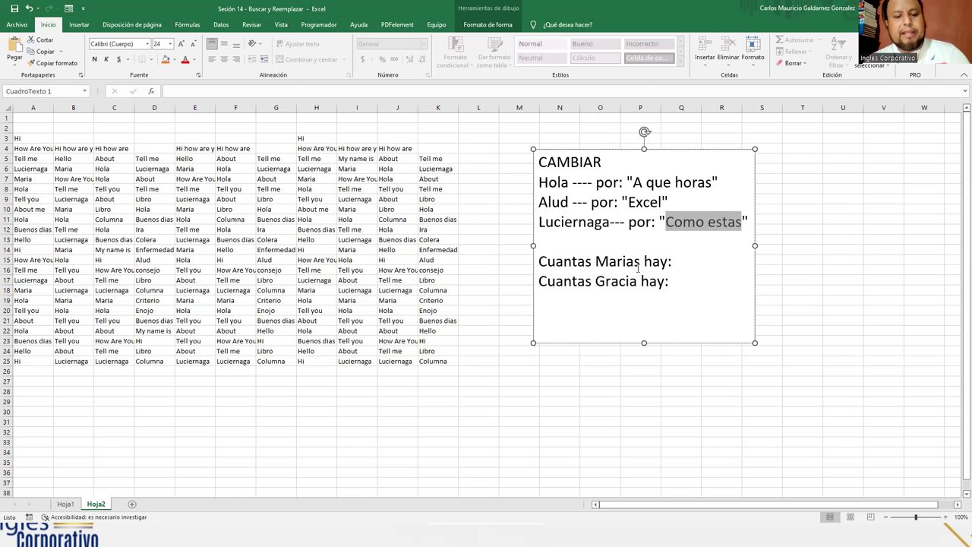
pyautogui.write('Elefante')
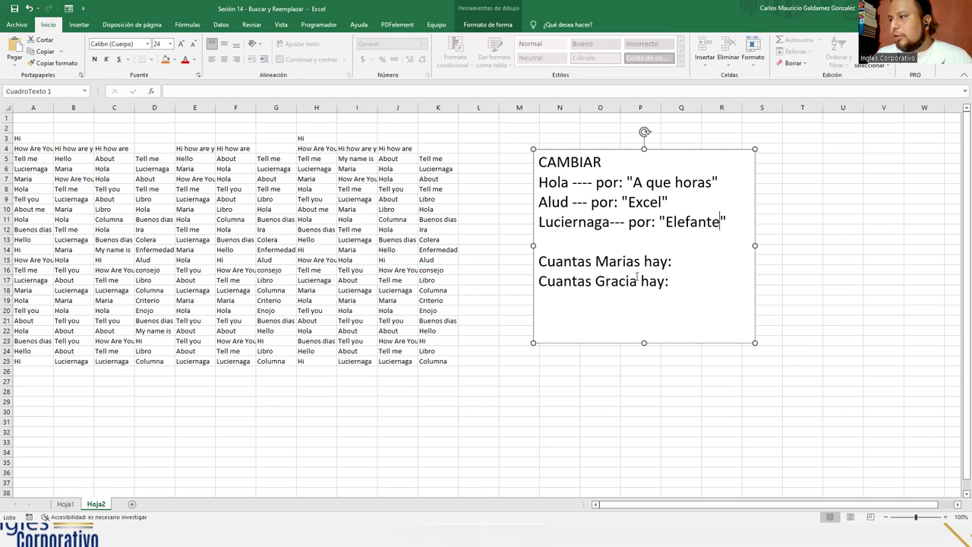
# Step: Reword the two counting questions as "Cuantas Enojo hay:" and "Cuantas Columna hay:", and leave the text box
pyautogui.doubleClick(613, 262)
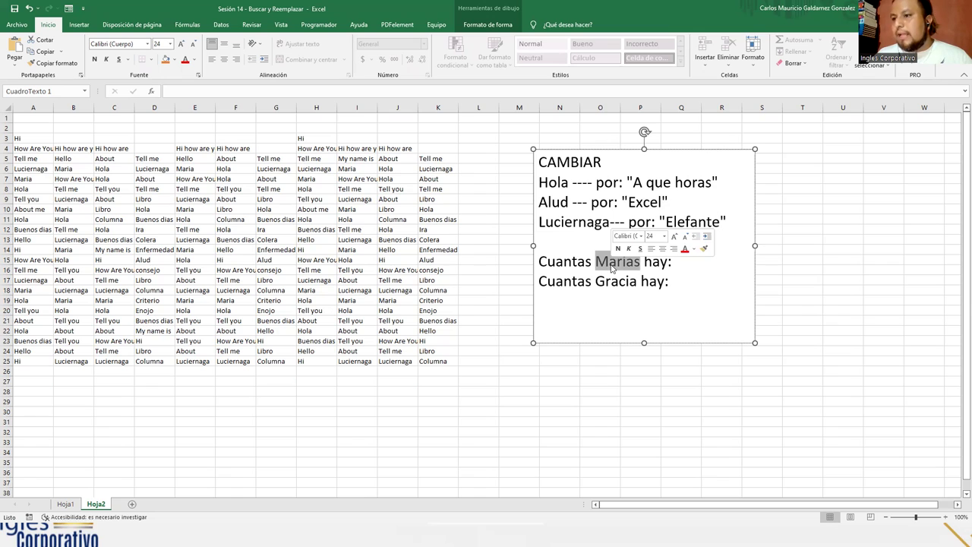
pyautogui.write('Enojo')
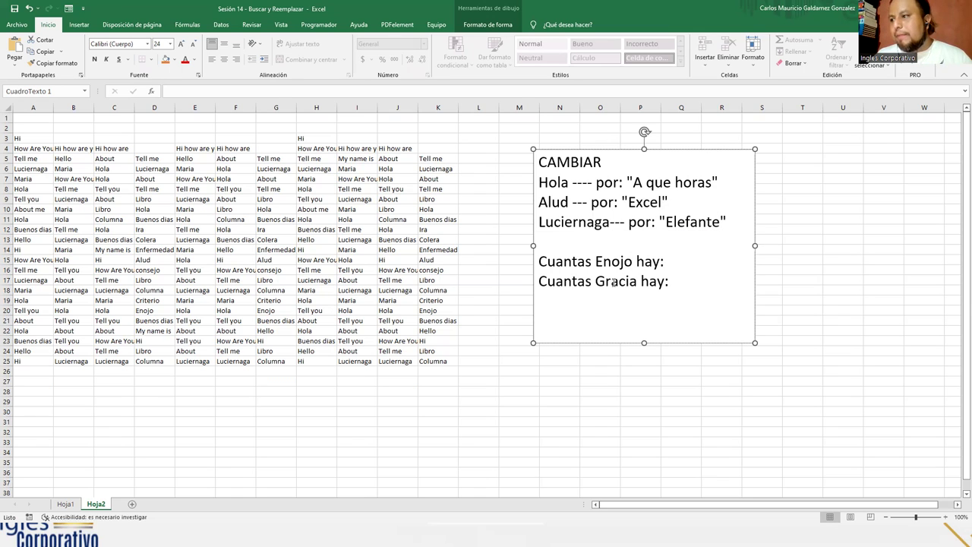
pyautogui.doubleClick(613, 282)
pyautogui.write('Columna')
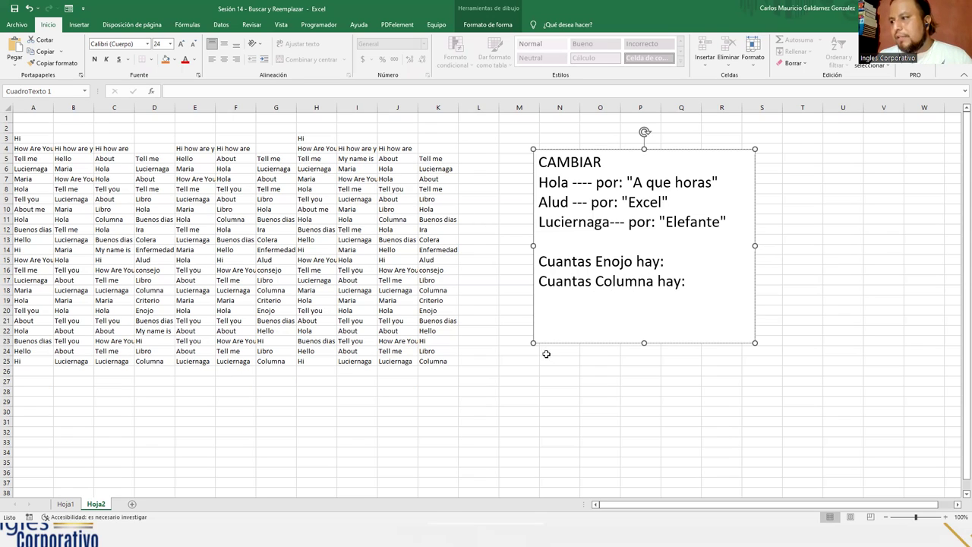
pyautogui.click(503, 382)
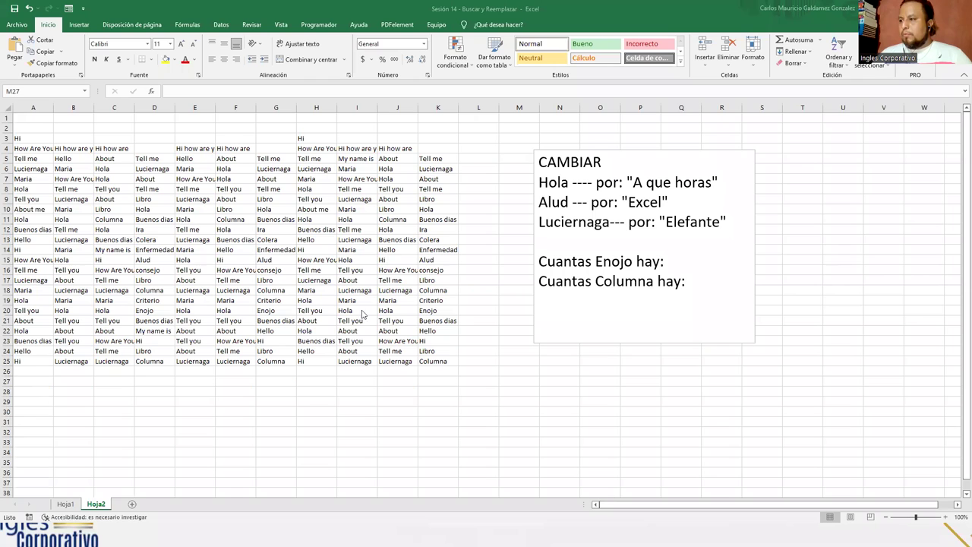
# Step: Go back to Hoja1 and review the word table, the three replacement instructions and the two counting questions
pyautogui.click(76, 505)
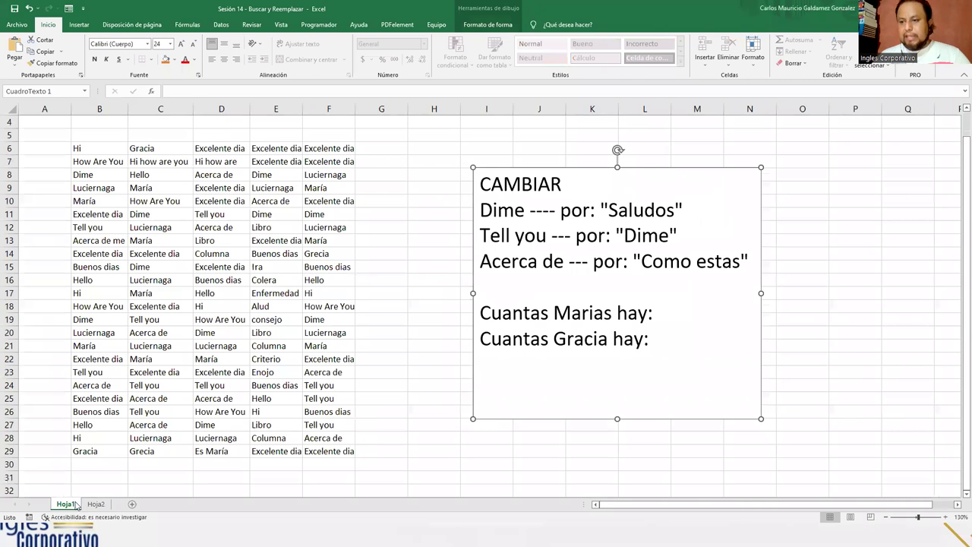
pyautogui.click(185, 344)
pyautogui.moveTo(78, 152); pyautogui.dragTo(316, 458)
pyautogui.click(316, 454)
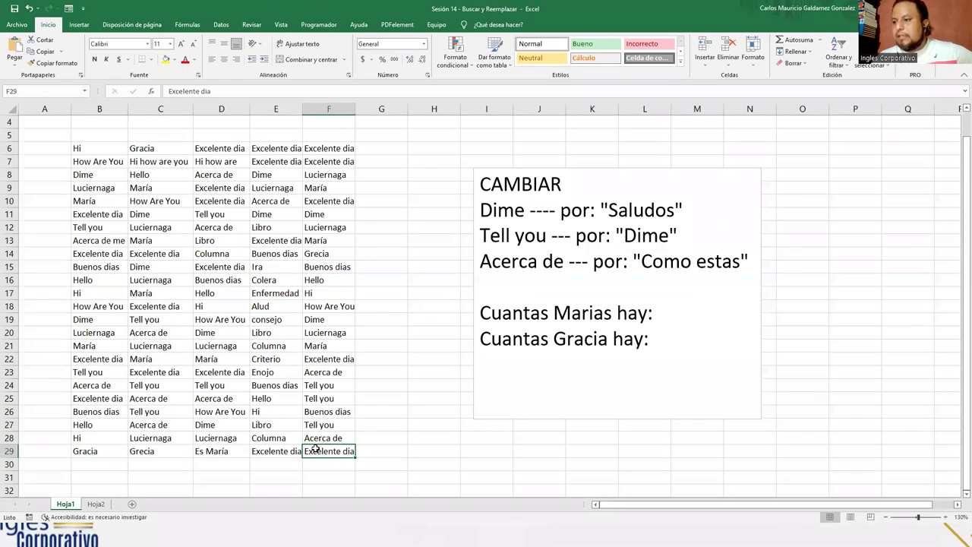
pyautogui.moveTo(482, 189); pyautogui.dragTo(735, 264)
pyautogui.click(732, 261)
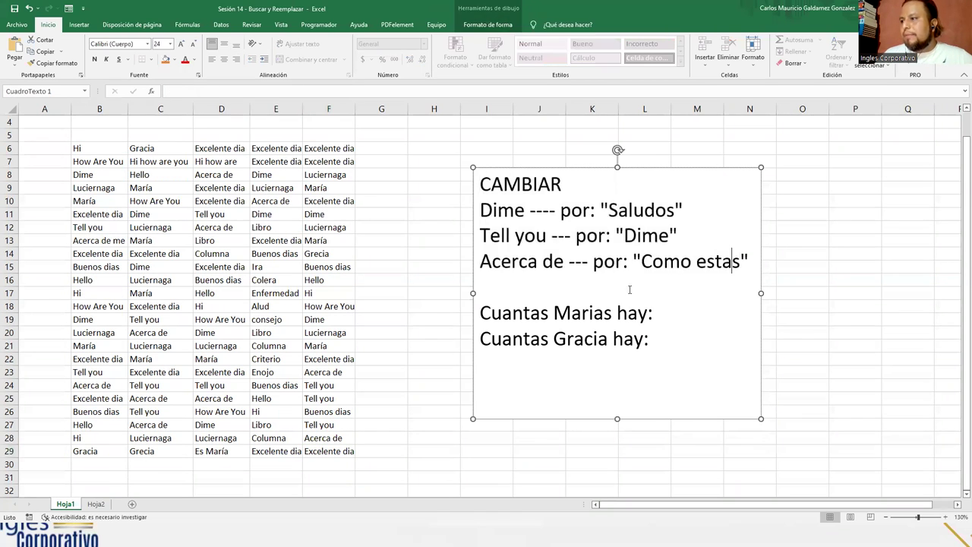
pyautogui.moveTo(481, 314); pyautogui.dragTo(654, 339)
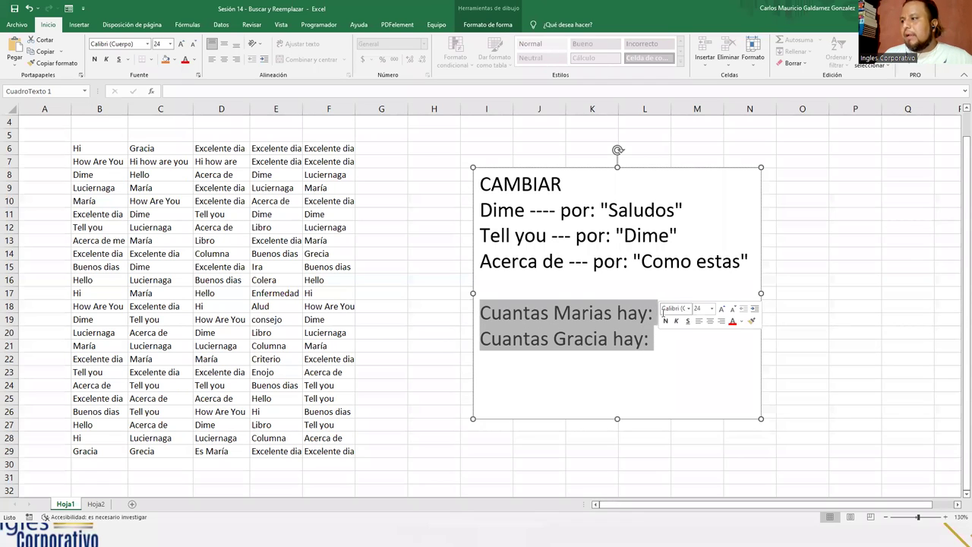
pyautogui.click(655, 314)
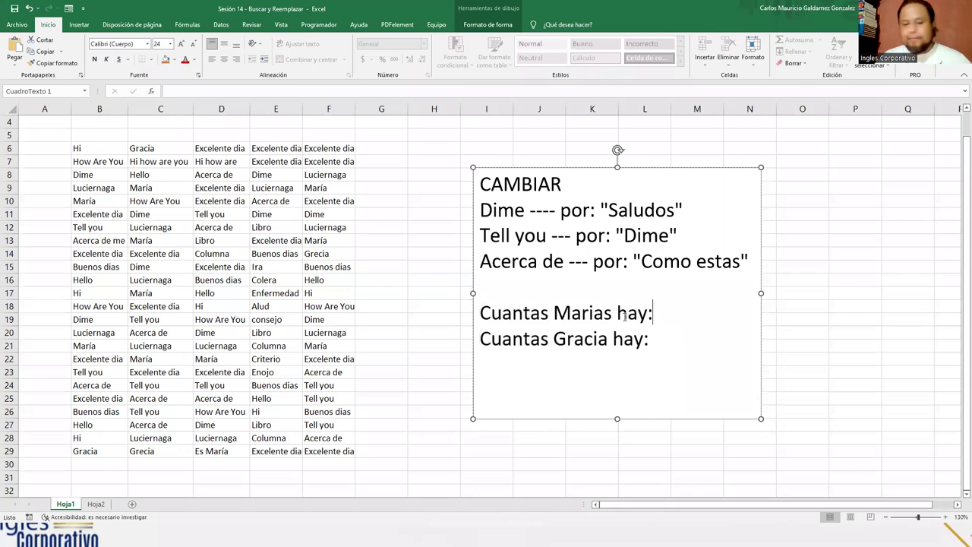
# Step: Search Hoja1 for all occurrences of "Ir a" from an empty cell and dismiss the message
pyautogui.click(429, 353)
pyautogui.hotkey('ctrl', 'b')
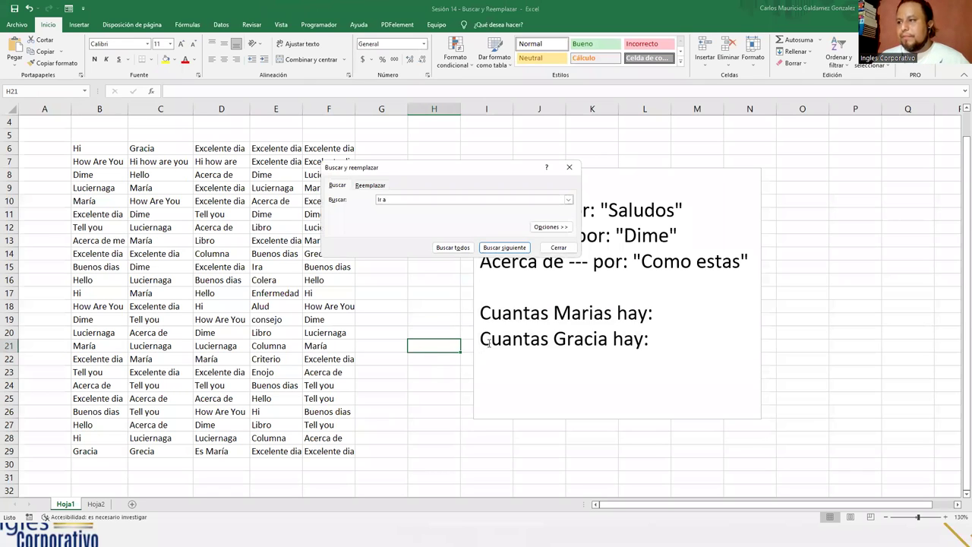
pyautogui.click(457, 253)
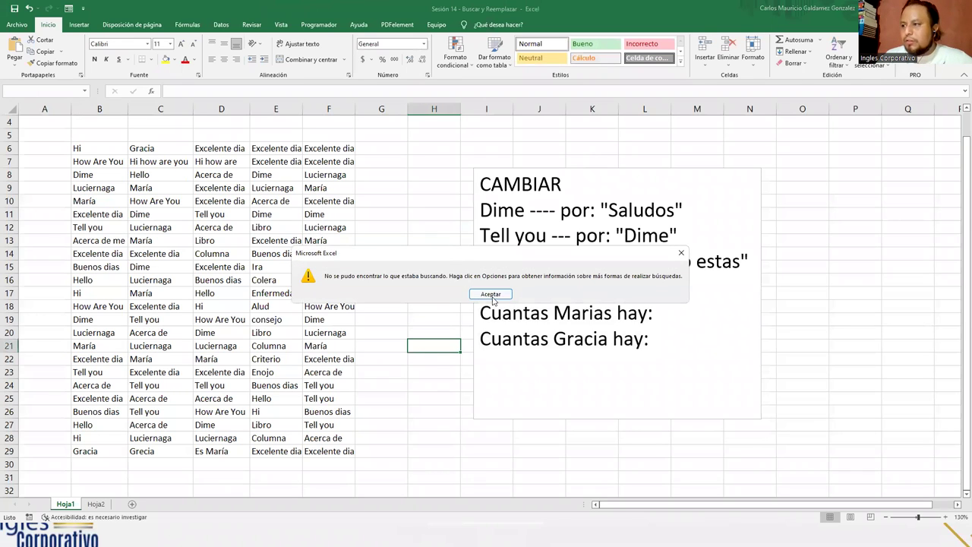
pyautogui.click(490, 294)
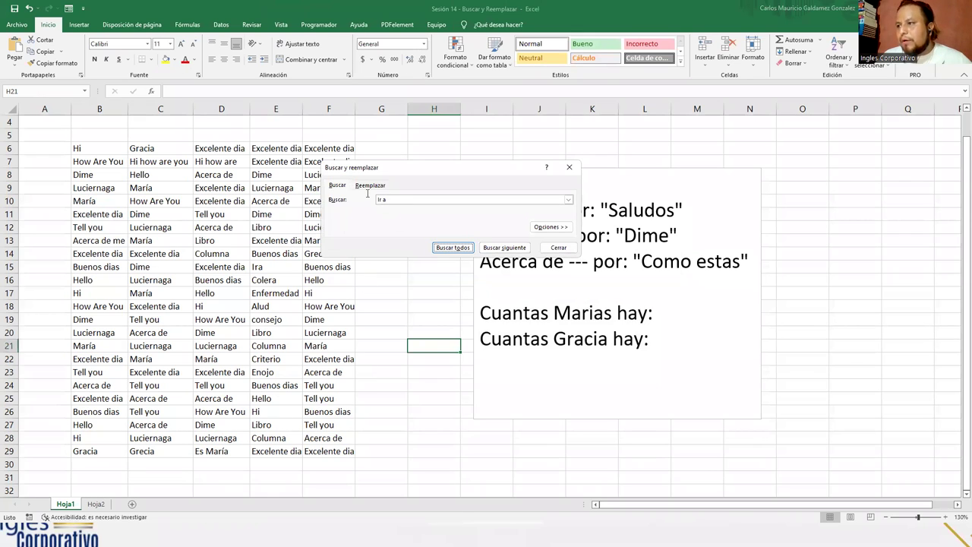
# Step: Search Hoja1 for "Tell you" and list all its occurrences
pyautogui.click(395, 199)
pyautogui.write('Tell you')
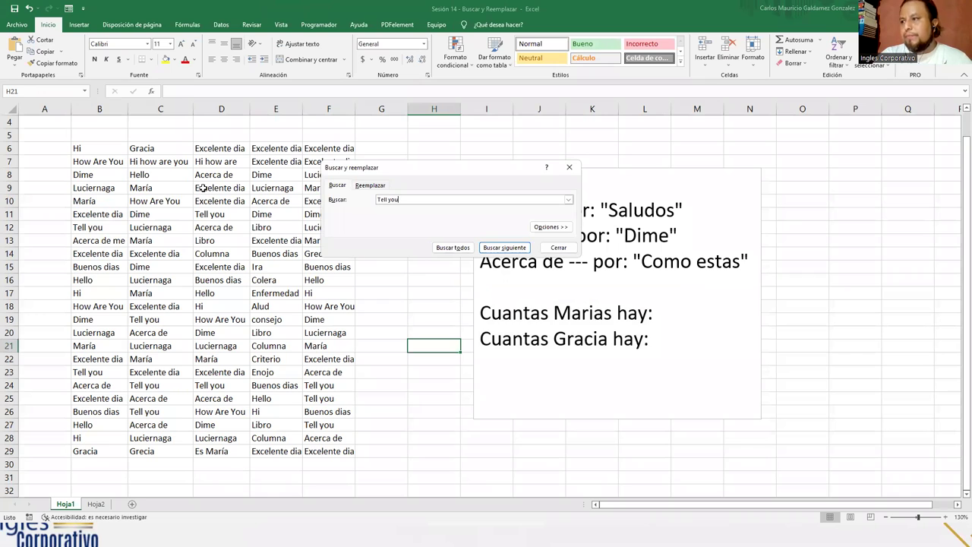
pyautogui.press('Return')
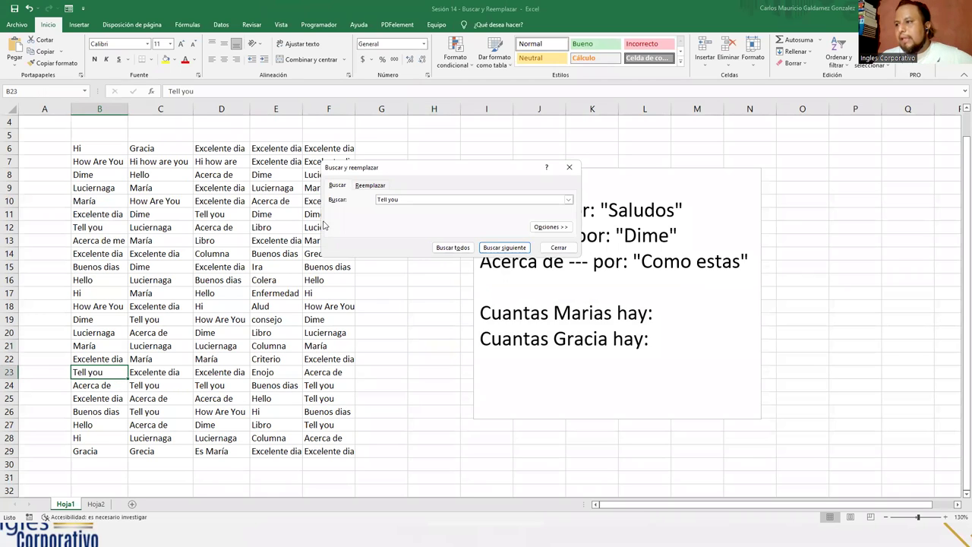
pyautogui.click(446, 249)
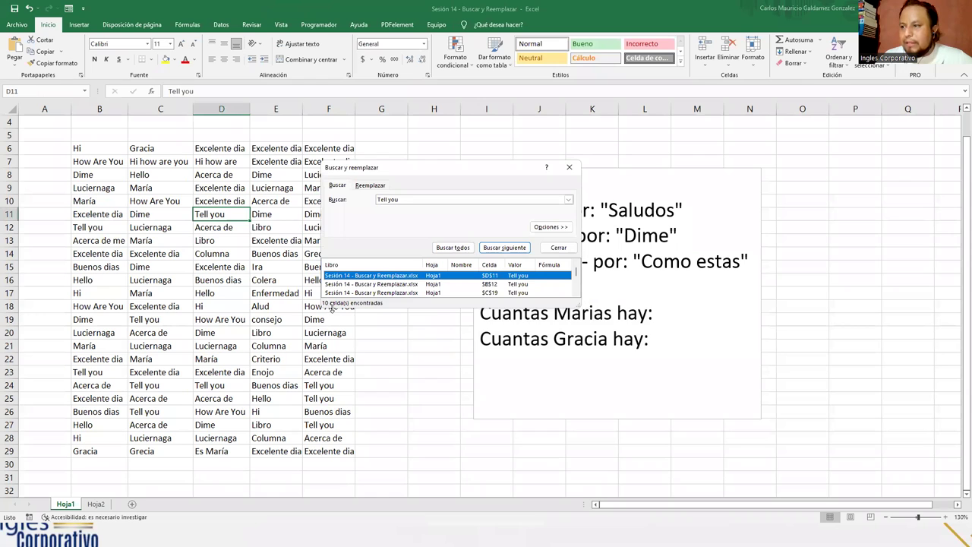
# Step: Enlarge the search results list, go to some of the found "Tell you" cells, and move the dialog off the instructions
pyautogui.moveTo(332, 306); pyautogui.dragTo(334, 425)
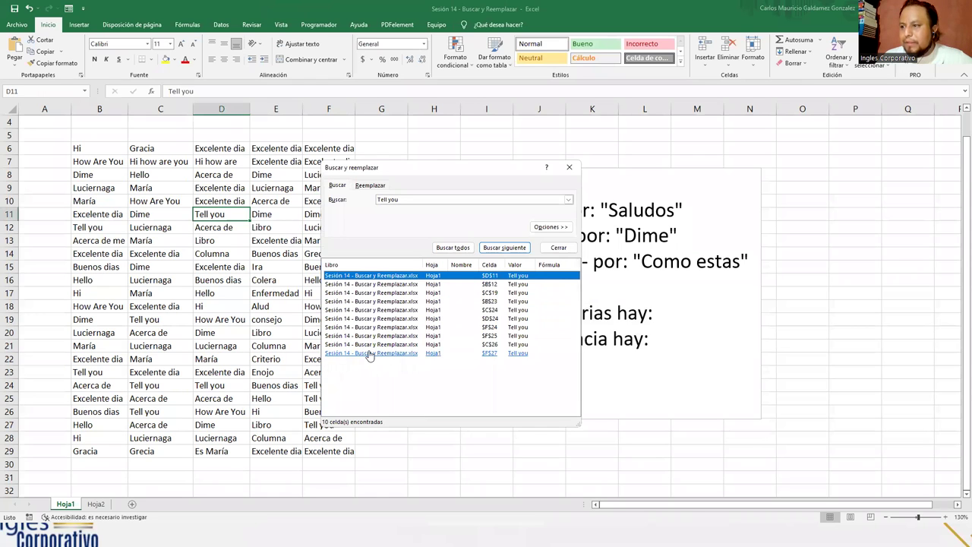
pyautogui.click(360, 353)
pyautogui.click(357, 331)
pyautogui.click(358, 322)
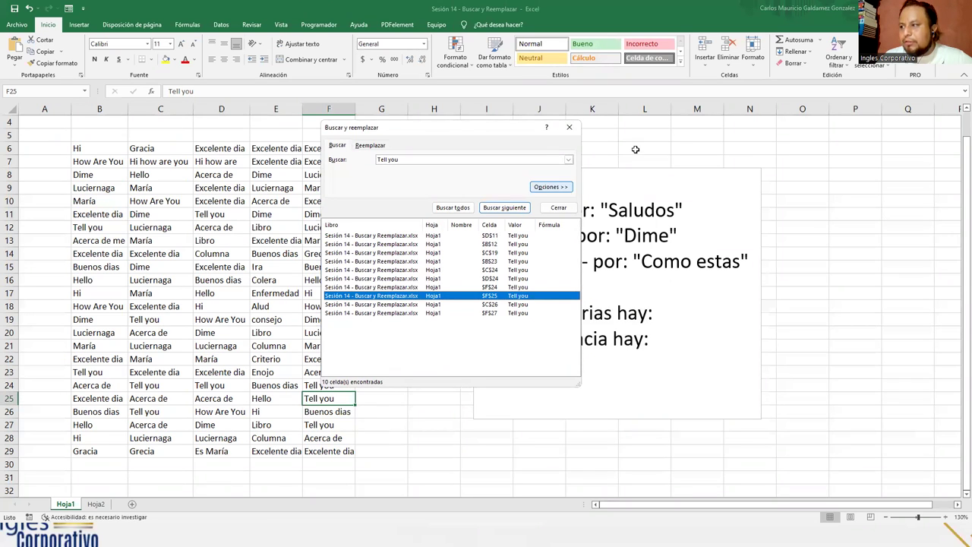
pyautogui.moveTo(498, 137); pyautogui.dragTo(336, 193)
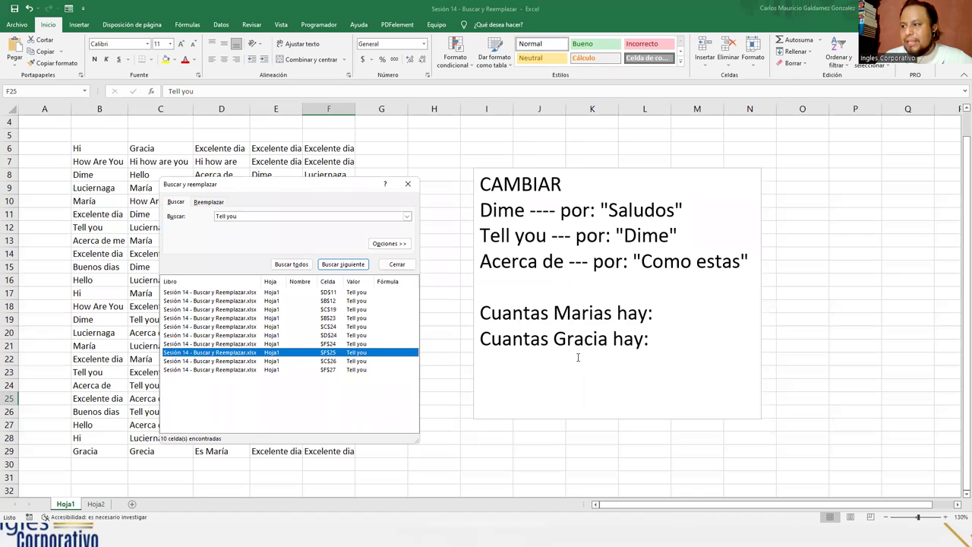
# Step: Search Hoja1 for all occurrences of "Maria" without the accent and dismiss the message
pyautogui.tripleClick(239, 216)
pyautogui.write('M')
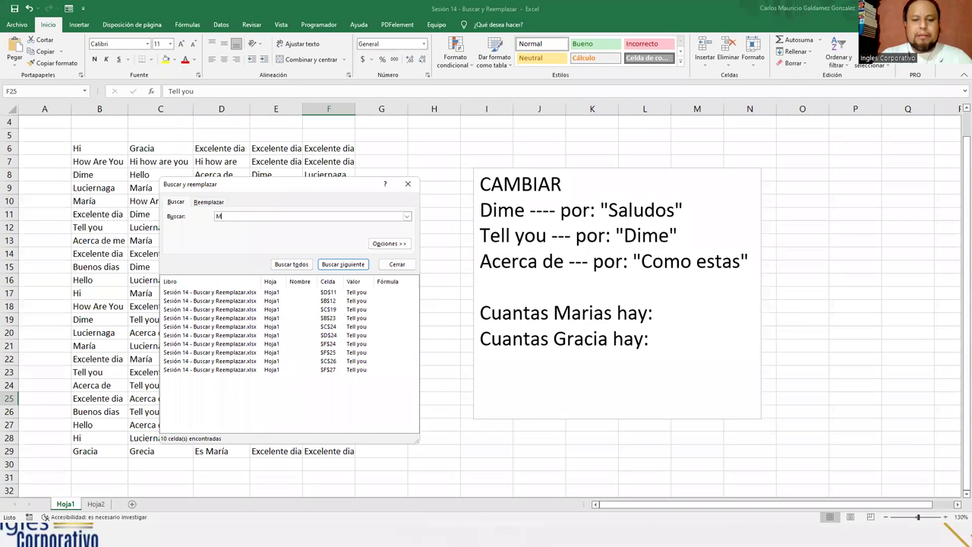
pyautogui.write('aria')
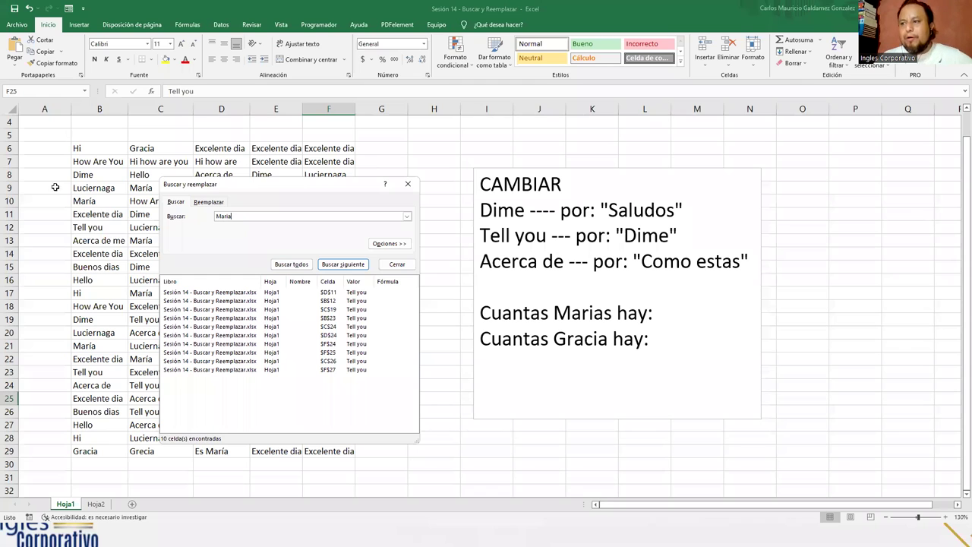
pyautogui.click(291, 264)
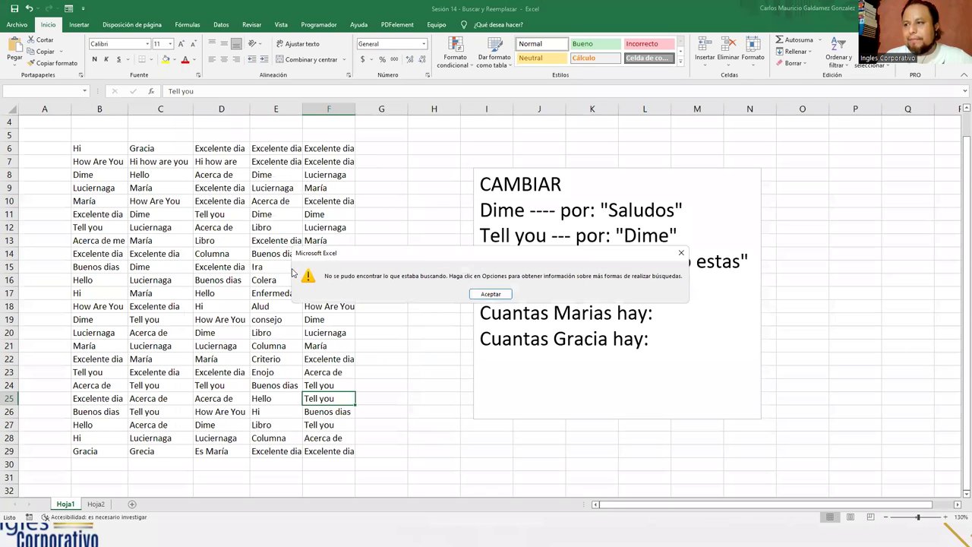
pyautogui.click(490, 293)
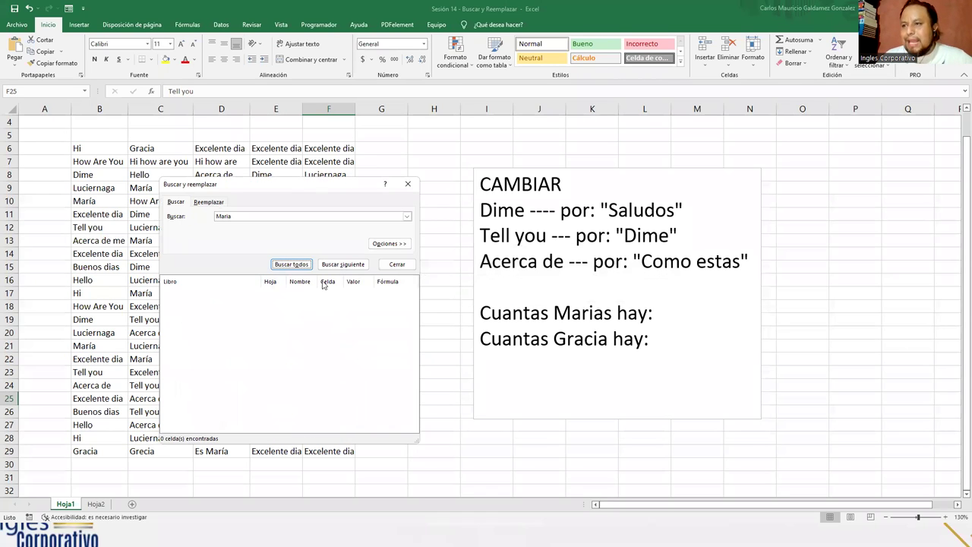
# Step: Correct the search text to "María", list all its occurrences on Hoja1, and close the search dialog
pyautogui.click(228, 216)
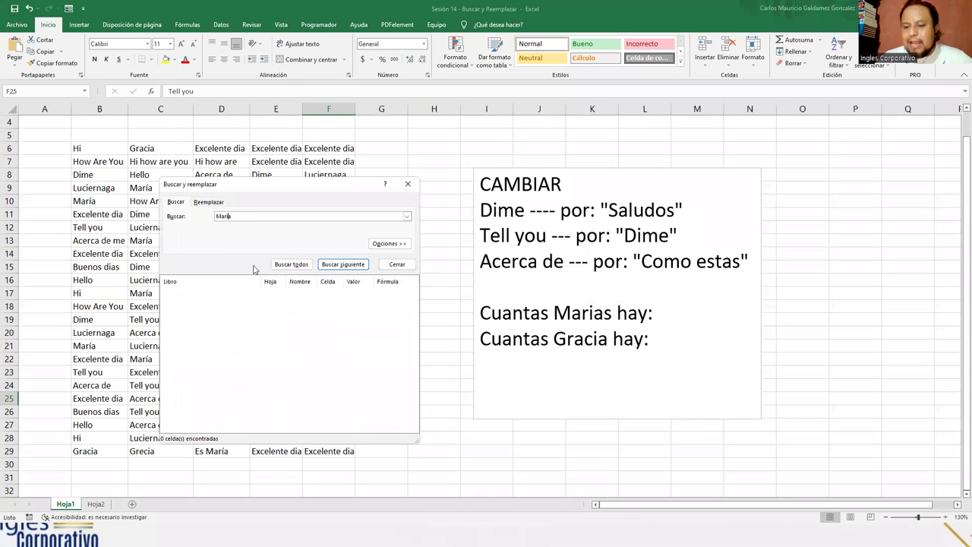
pyautogui.click(291, 264)
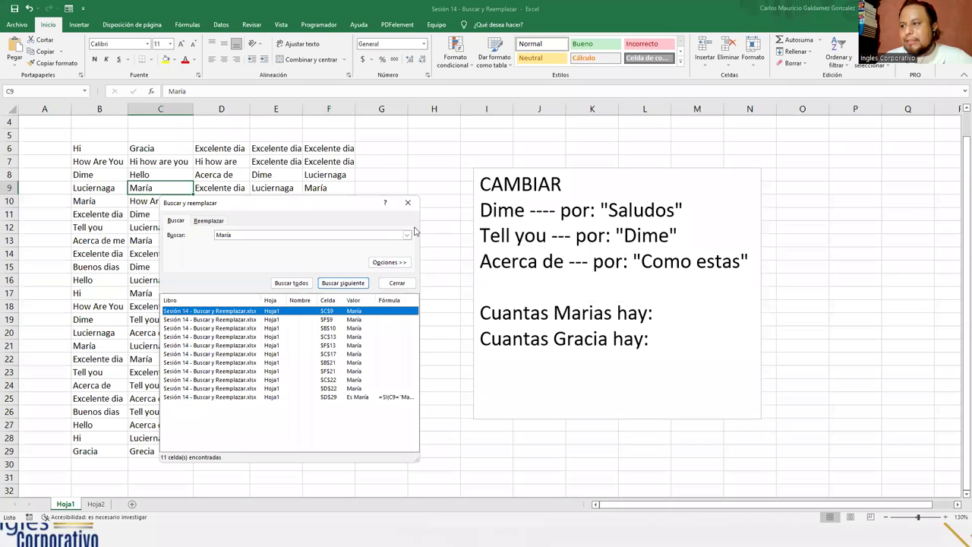
pyautogui.click(408, 202)
pyautogui.click(283, 432)
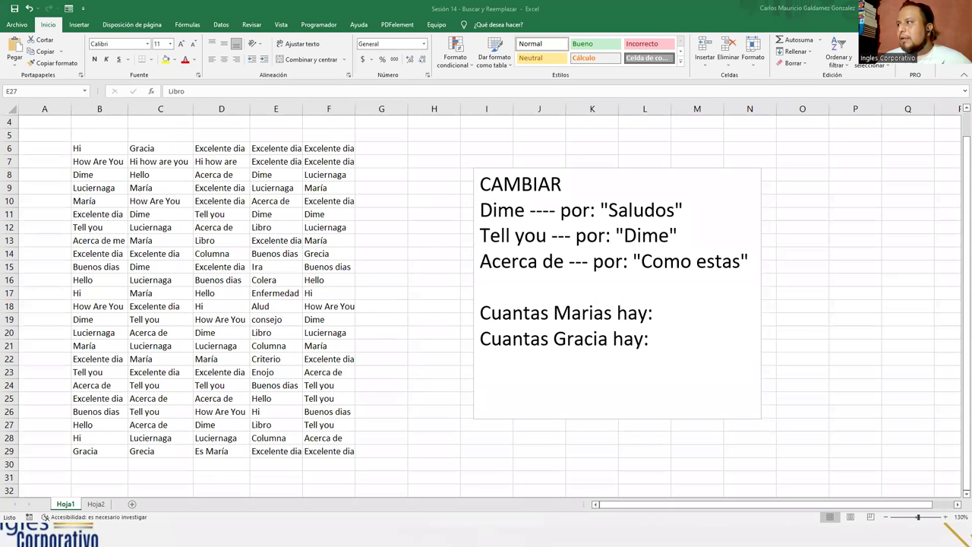
# Step: Switch to the slide presentation and show the "DUDAS o INQUIETUDES" slide
pyautogui.hotkey('alt', 'Tab')
pyautogui.click(901, 291)
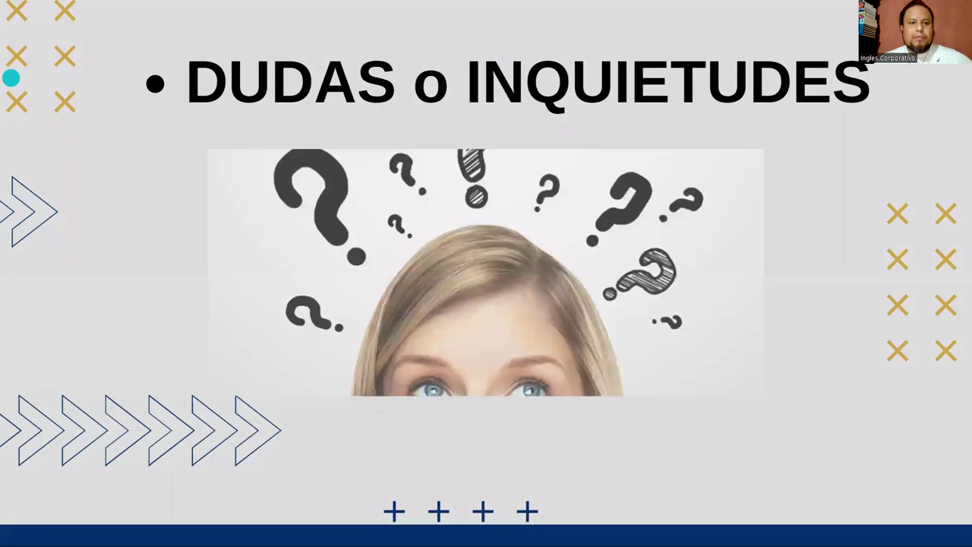